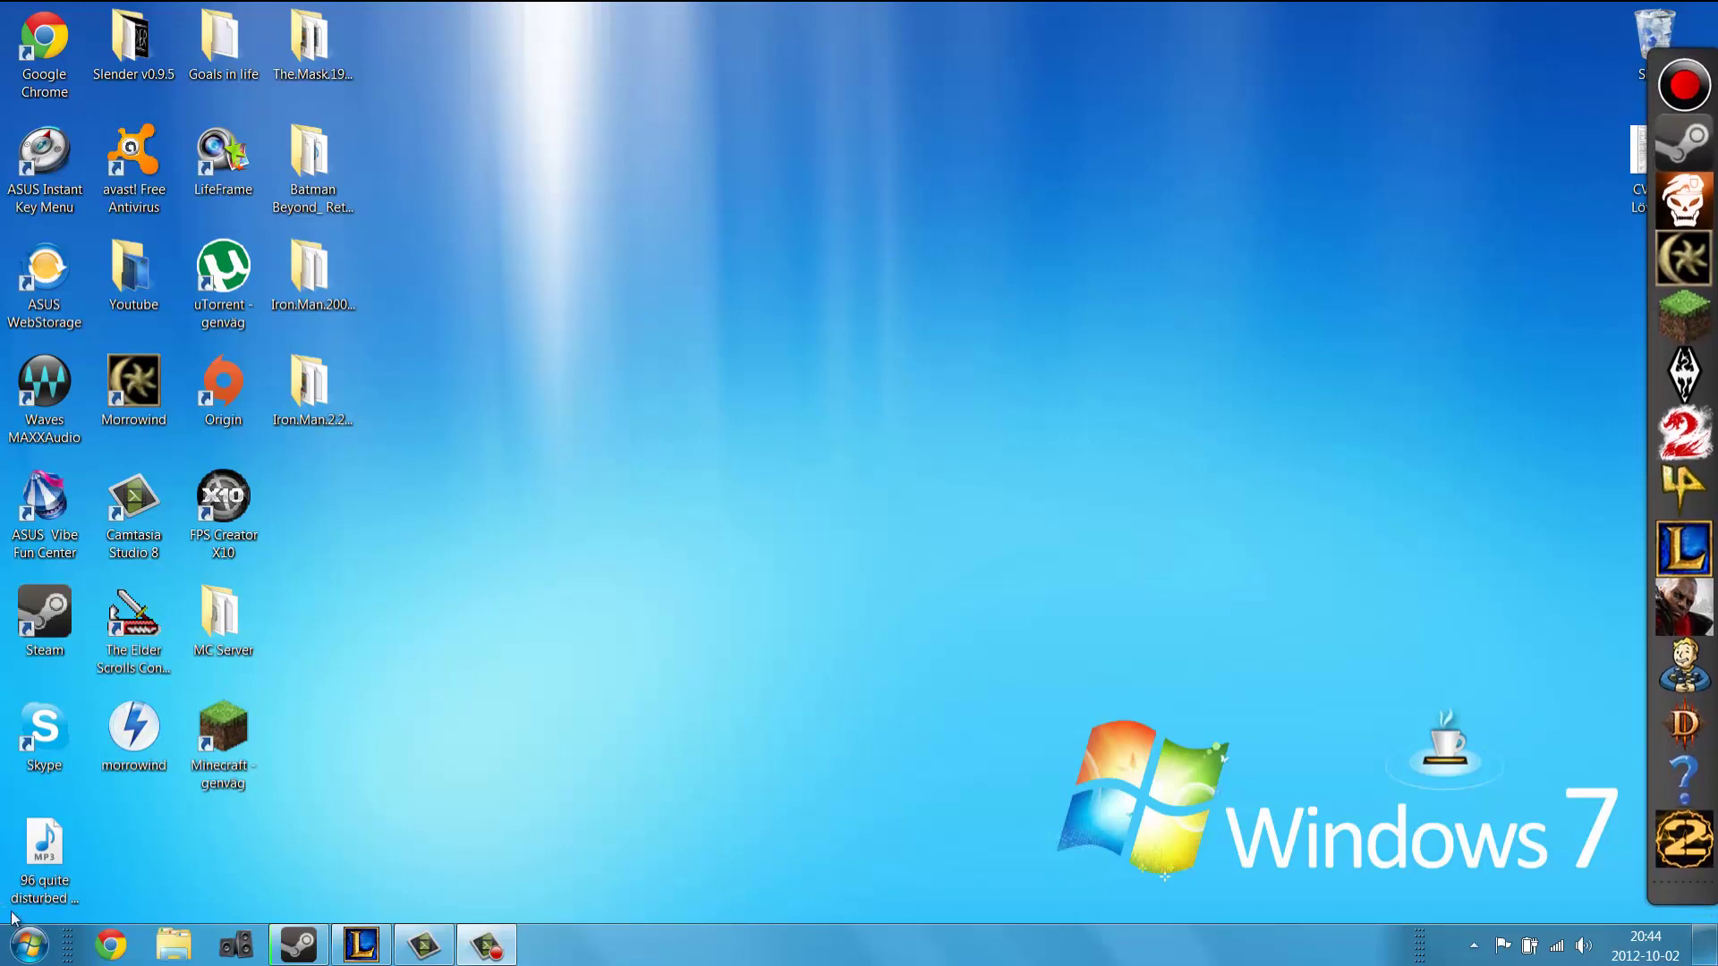
# - Launch Chrome and go to the Bandicam website at bandicam.com
pyautogui.click(115, 945)
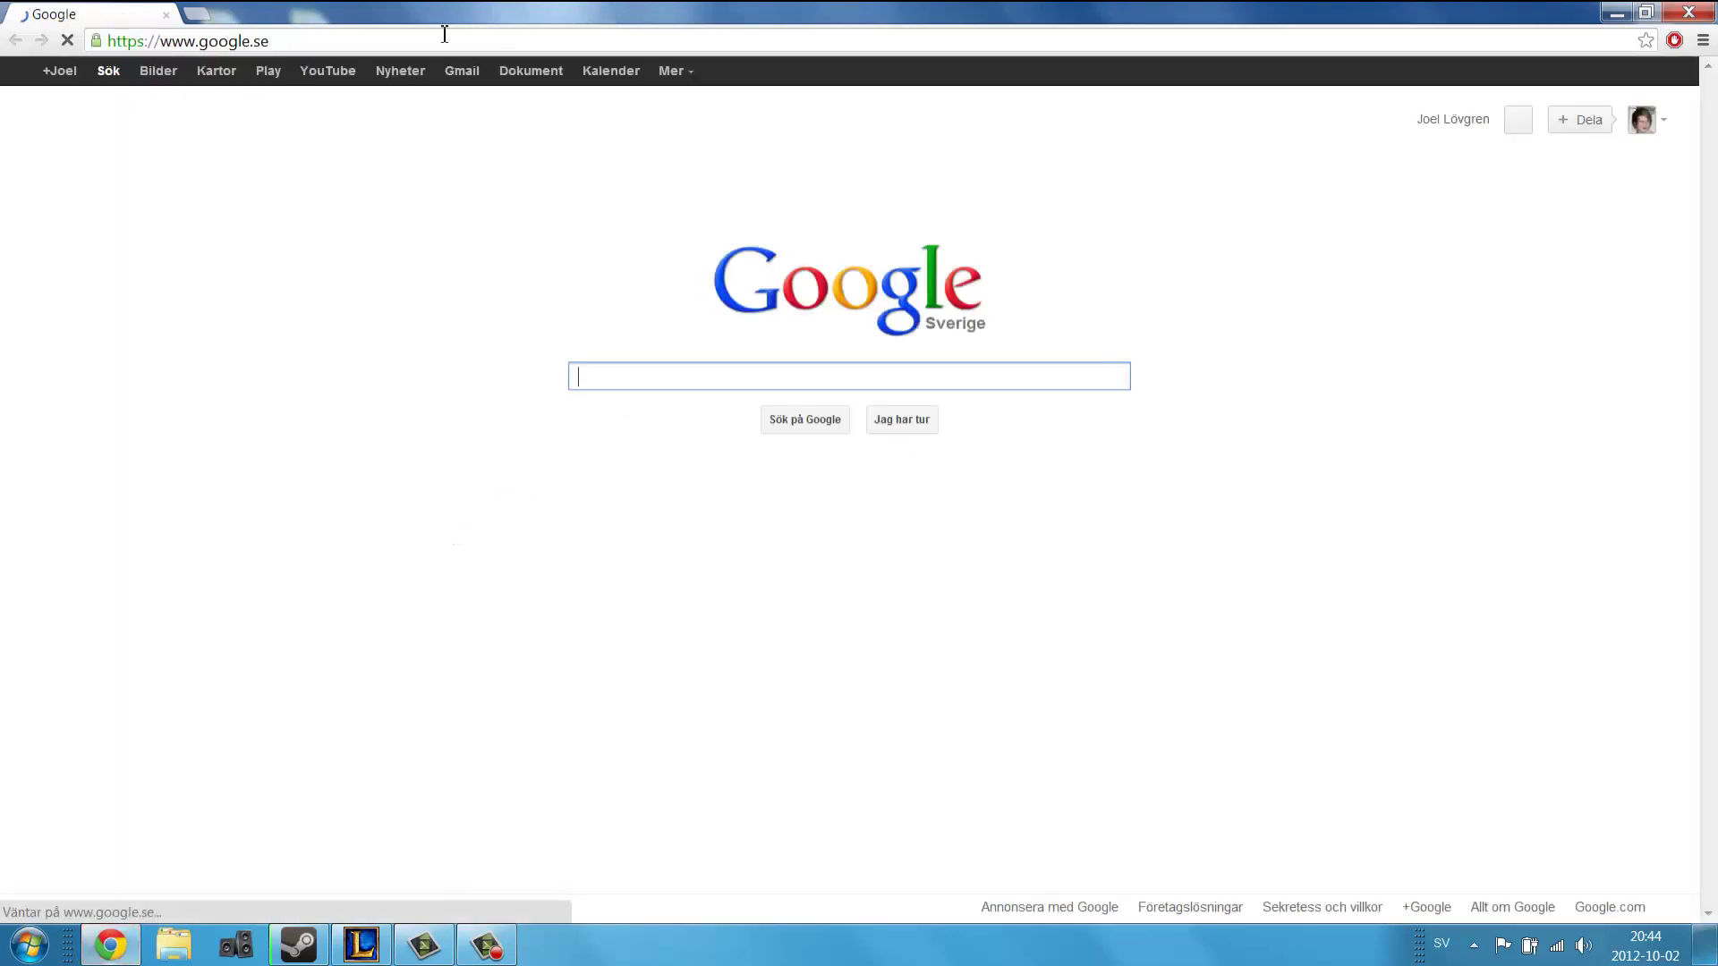
pyautogui.click(438, 40)
pyautogui.write('bandicam.com')
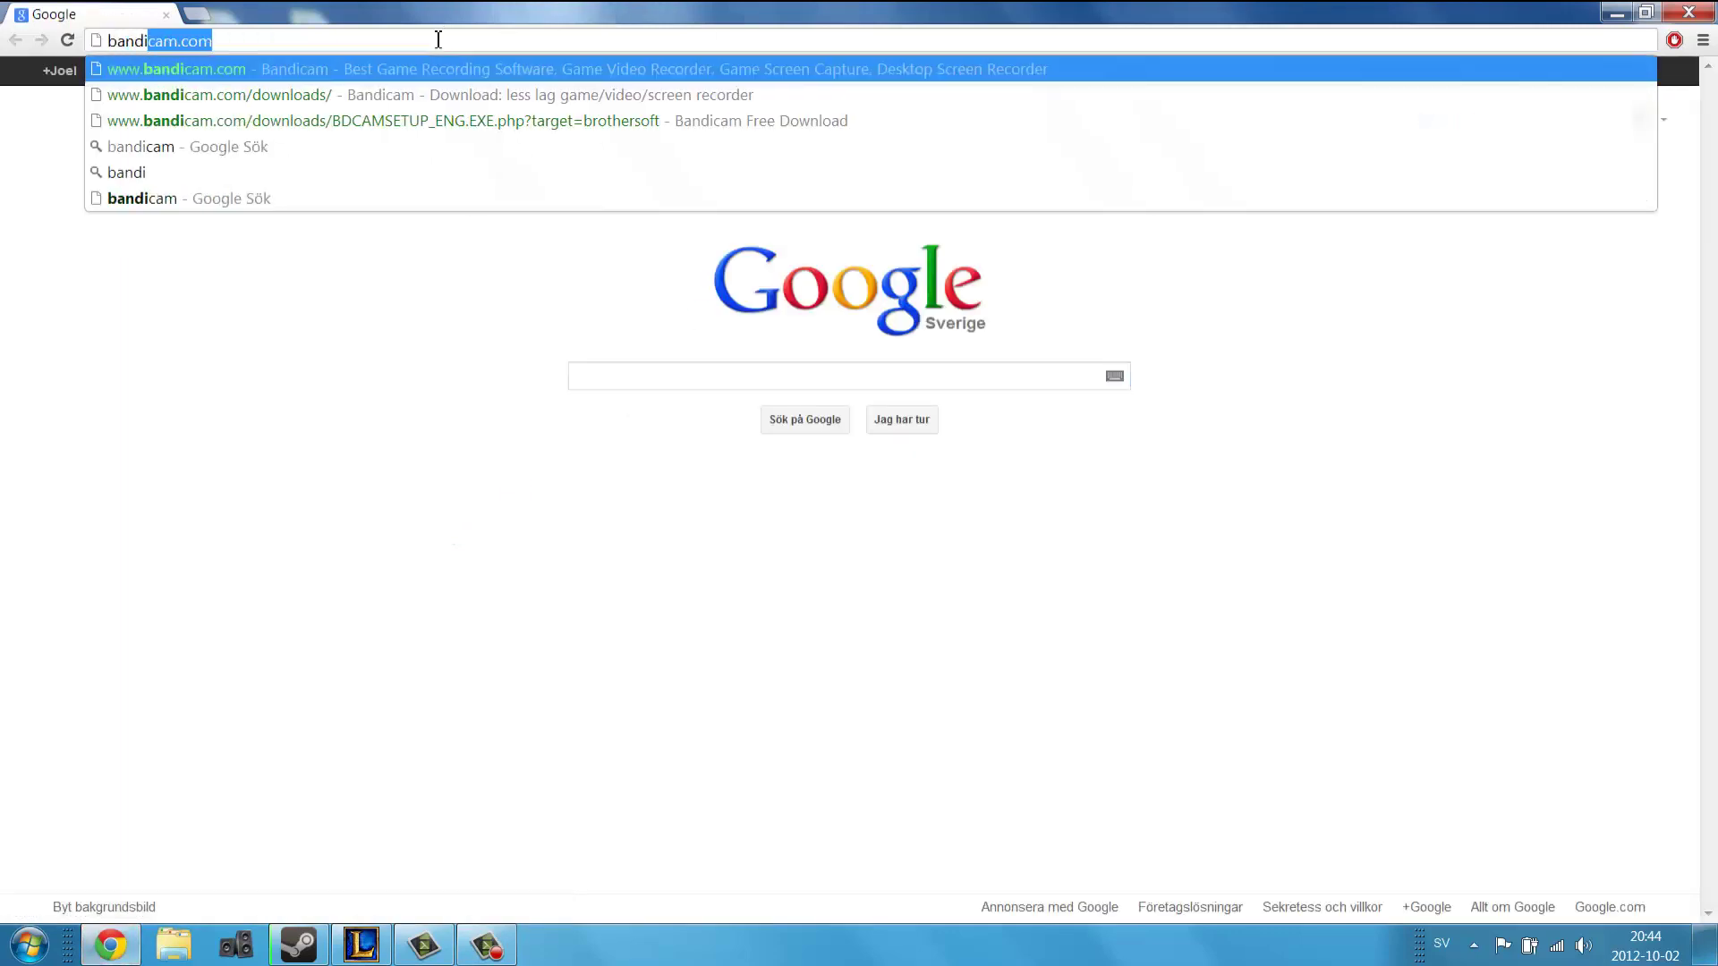
pyautogui.press('Return')
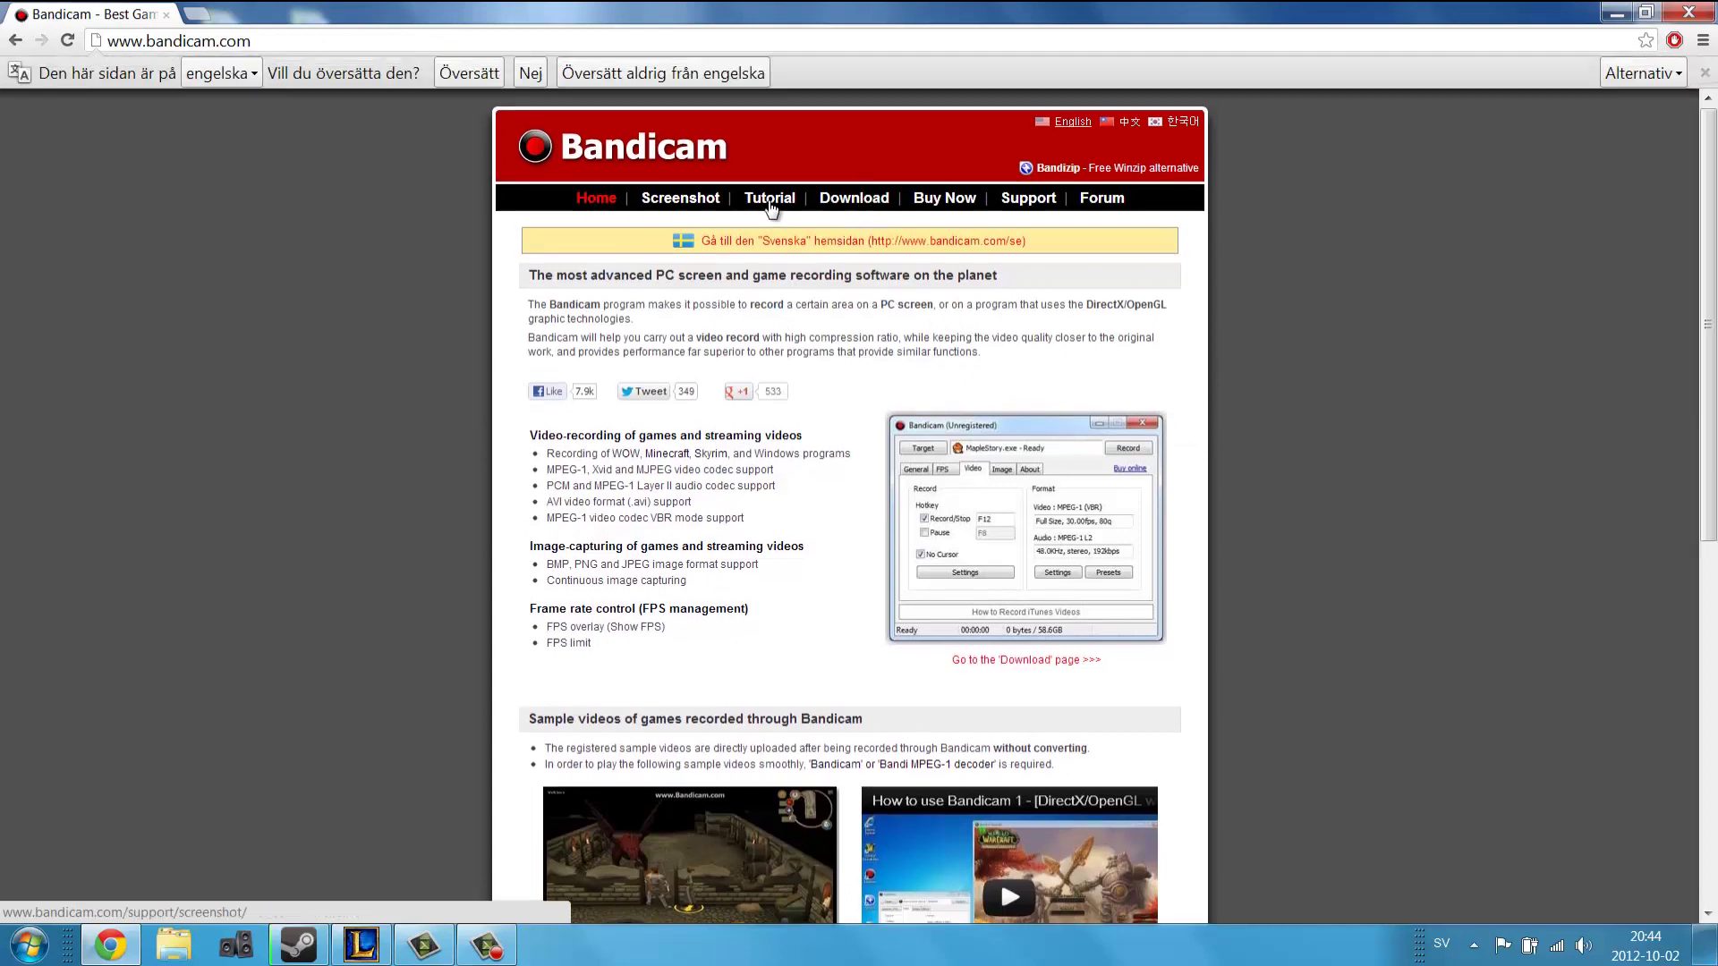
# - Download the Bandicam installer bdcamsetup.exe via the Brothersoft link on the Download page
pyautogui.click(866, 205)
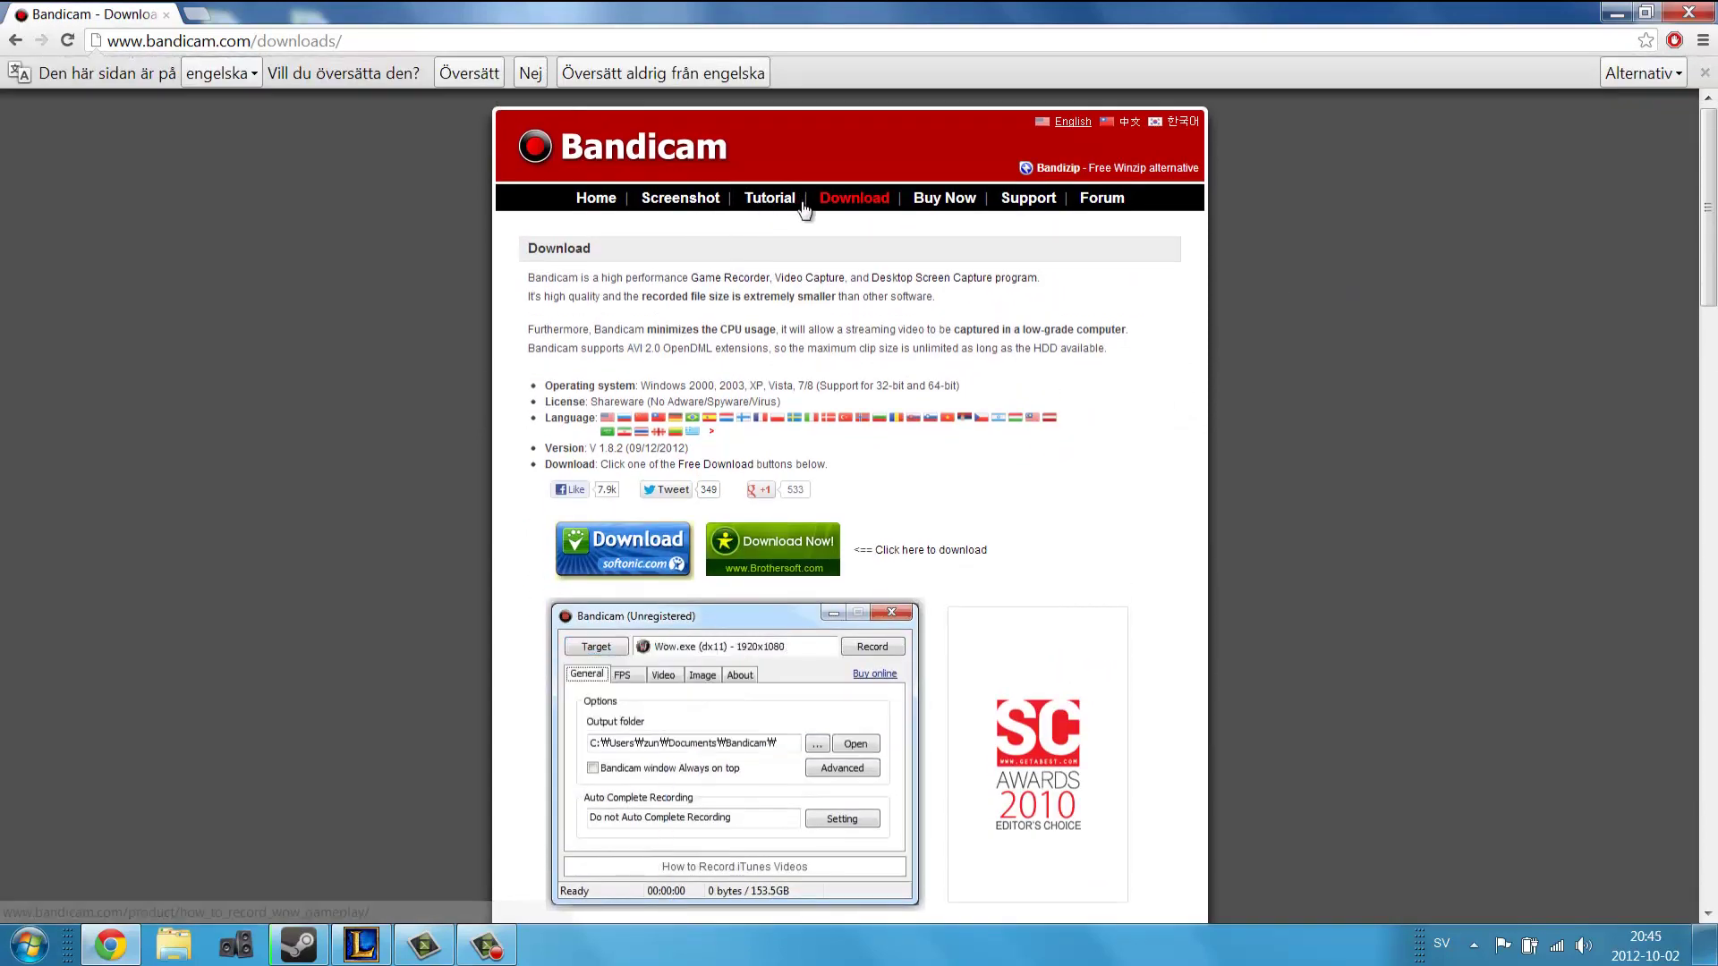
pyautogui.scroll(-3, 772, 293)
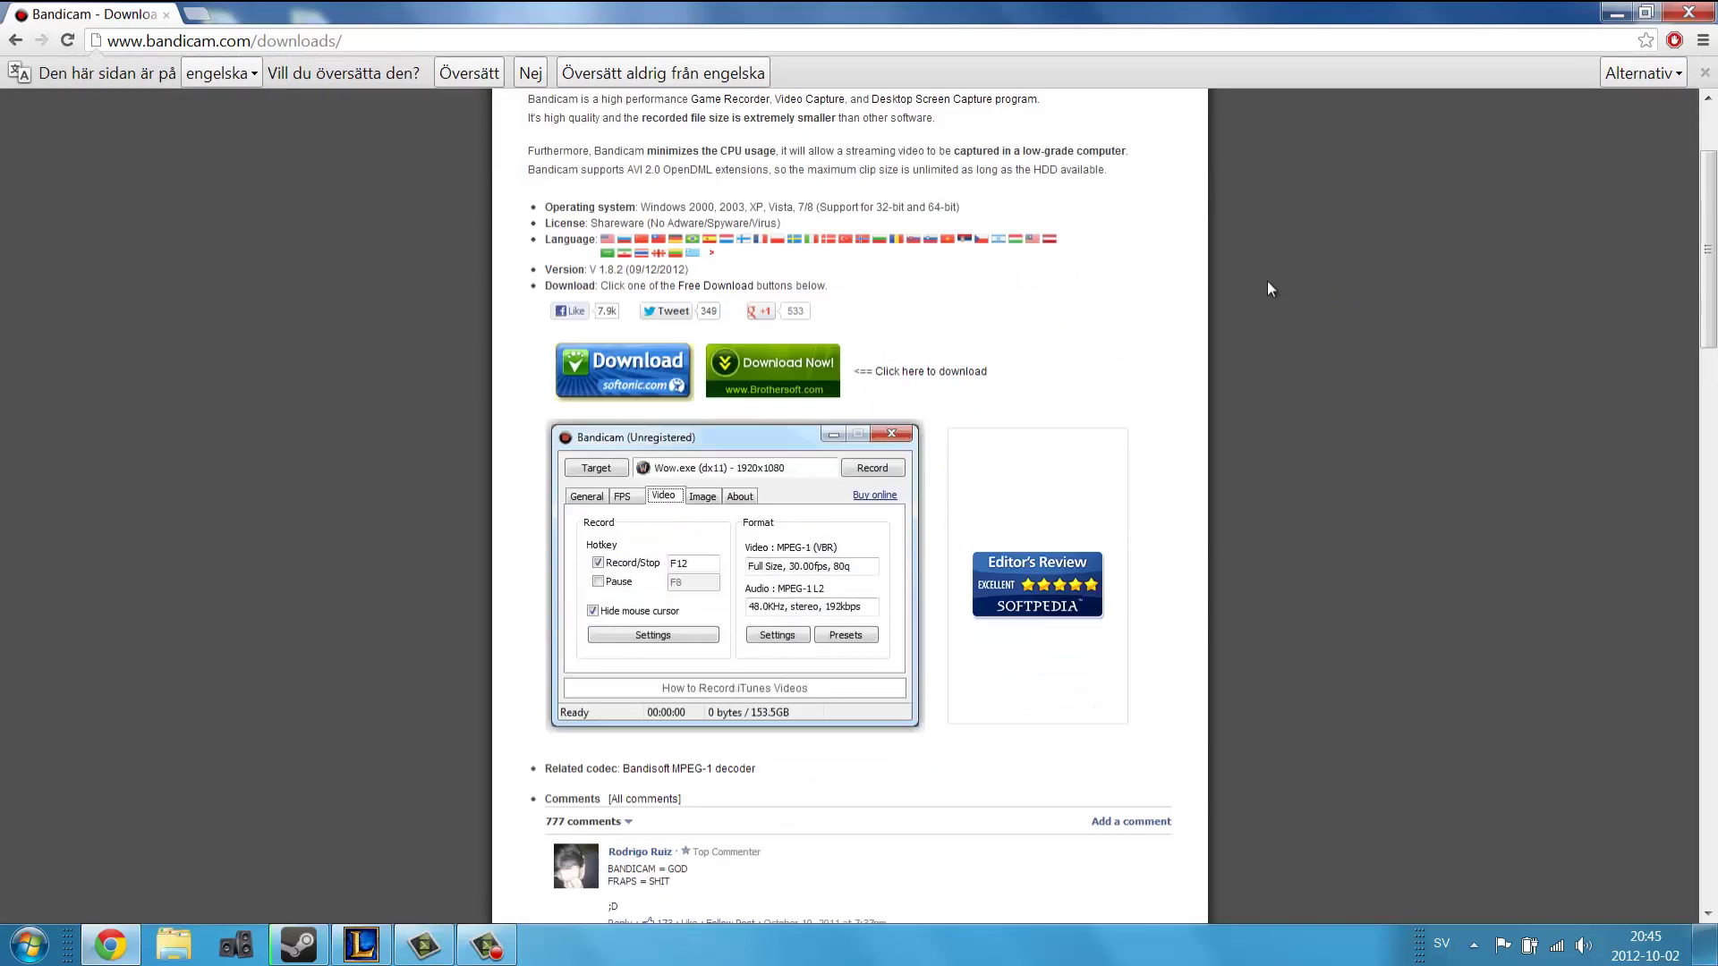
pyautogui.click(772, 293)
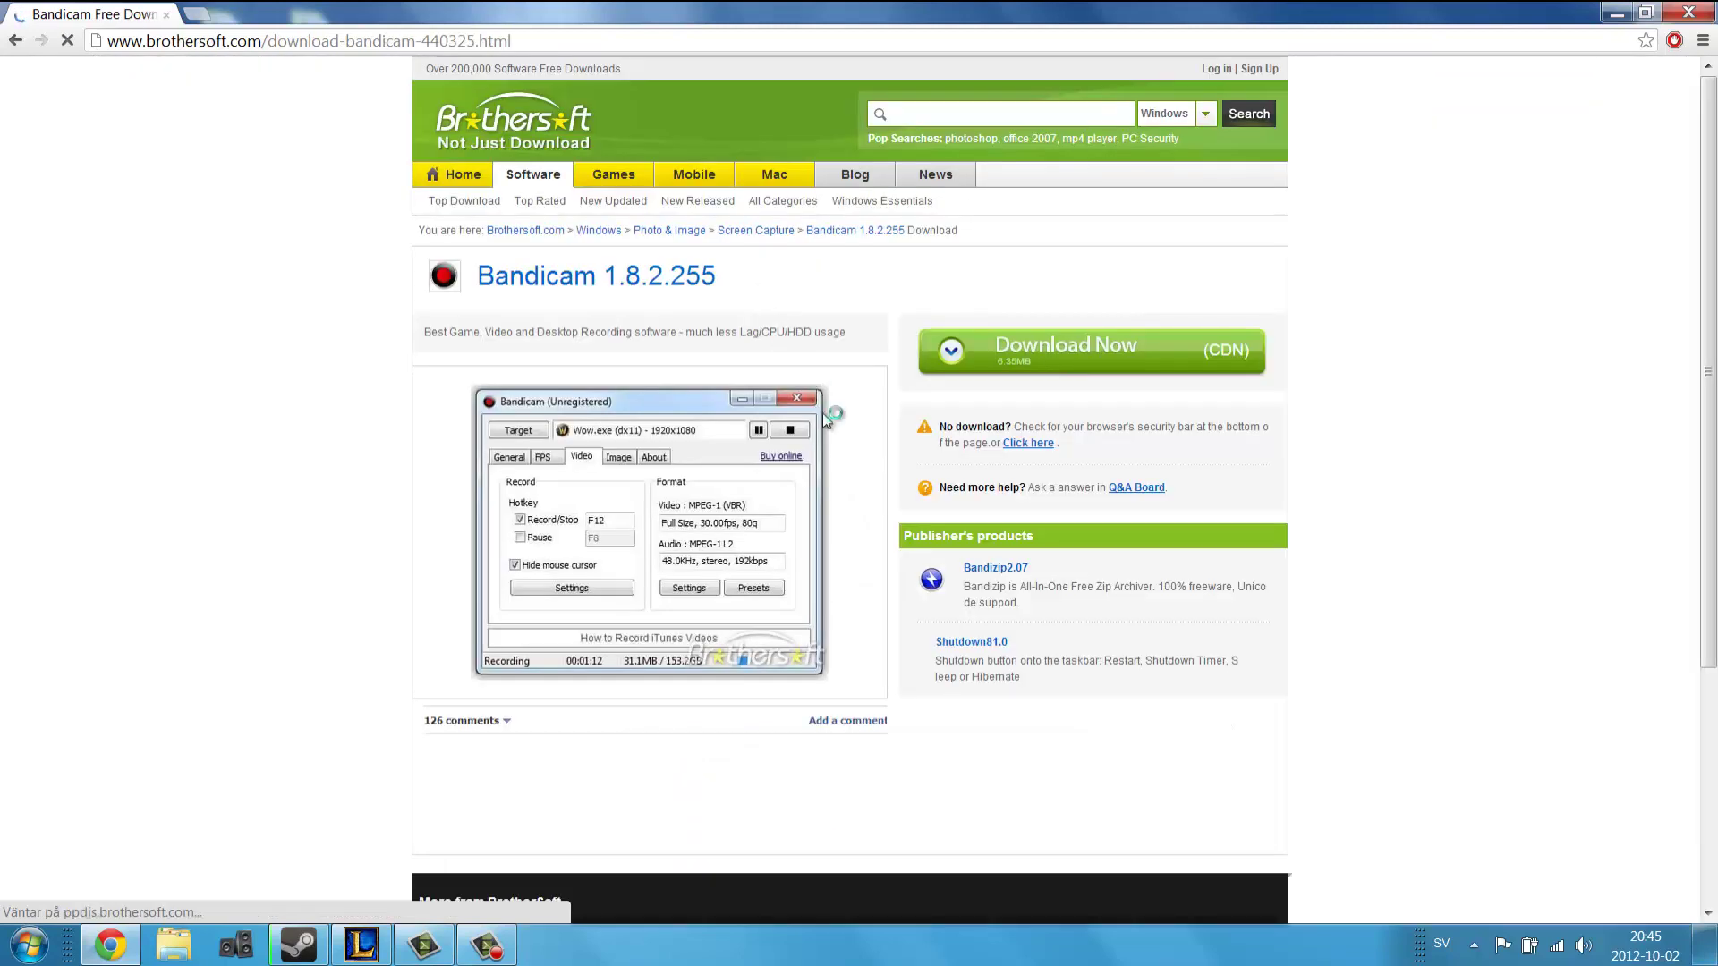
pyautogui.click(1097, 349)
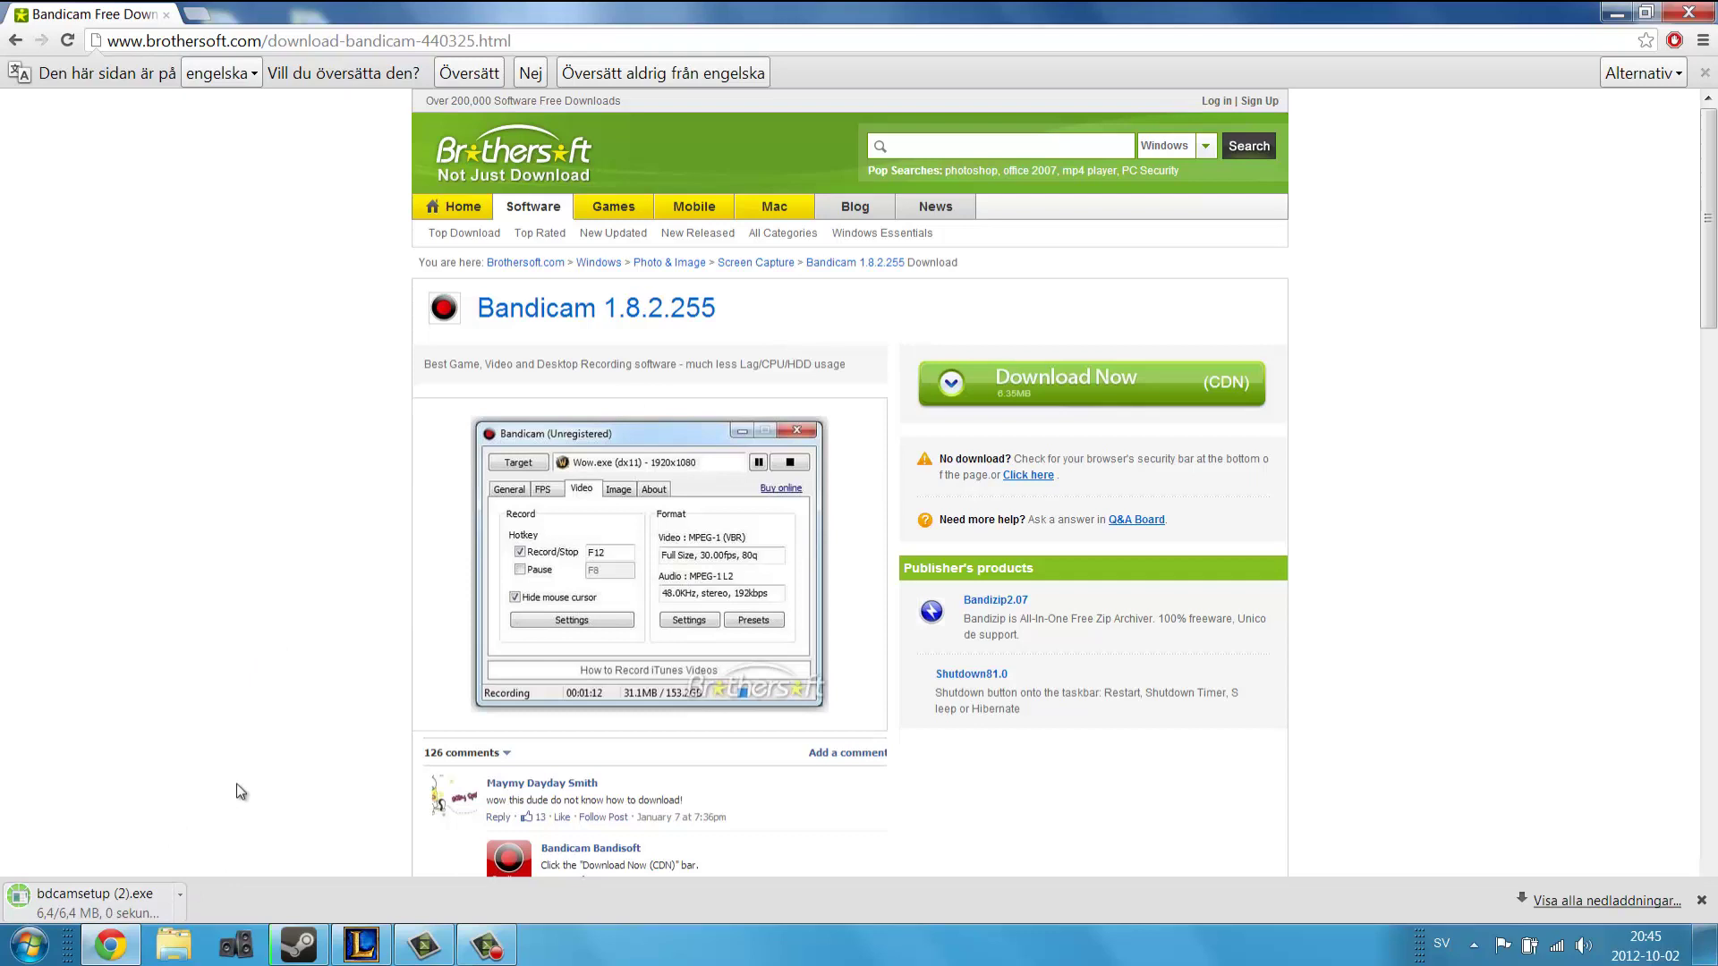
# - Run the downloaded installer, allow it, and choose English as the setup language
pyautogui.click(132, 900)
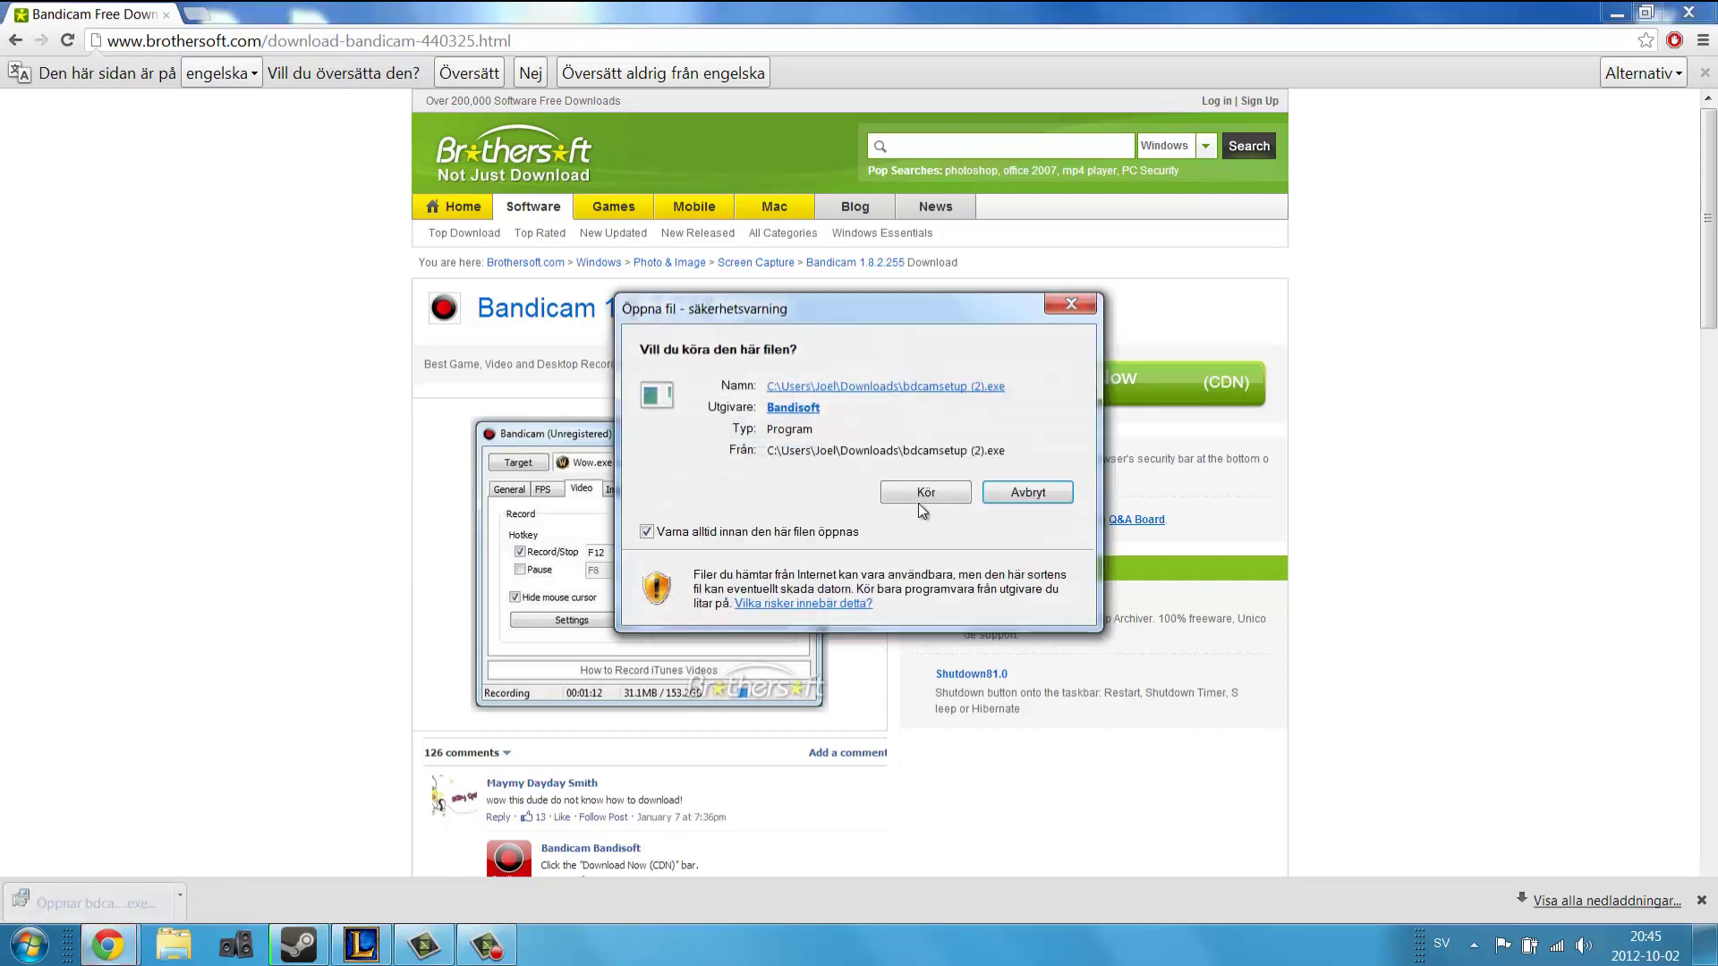
pyautogui.click(939, 497)
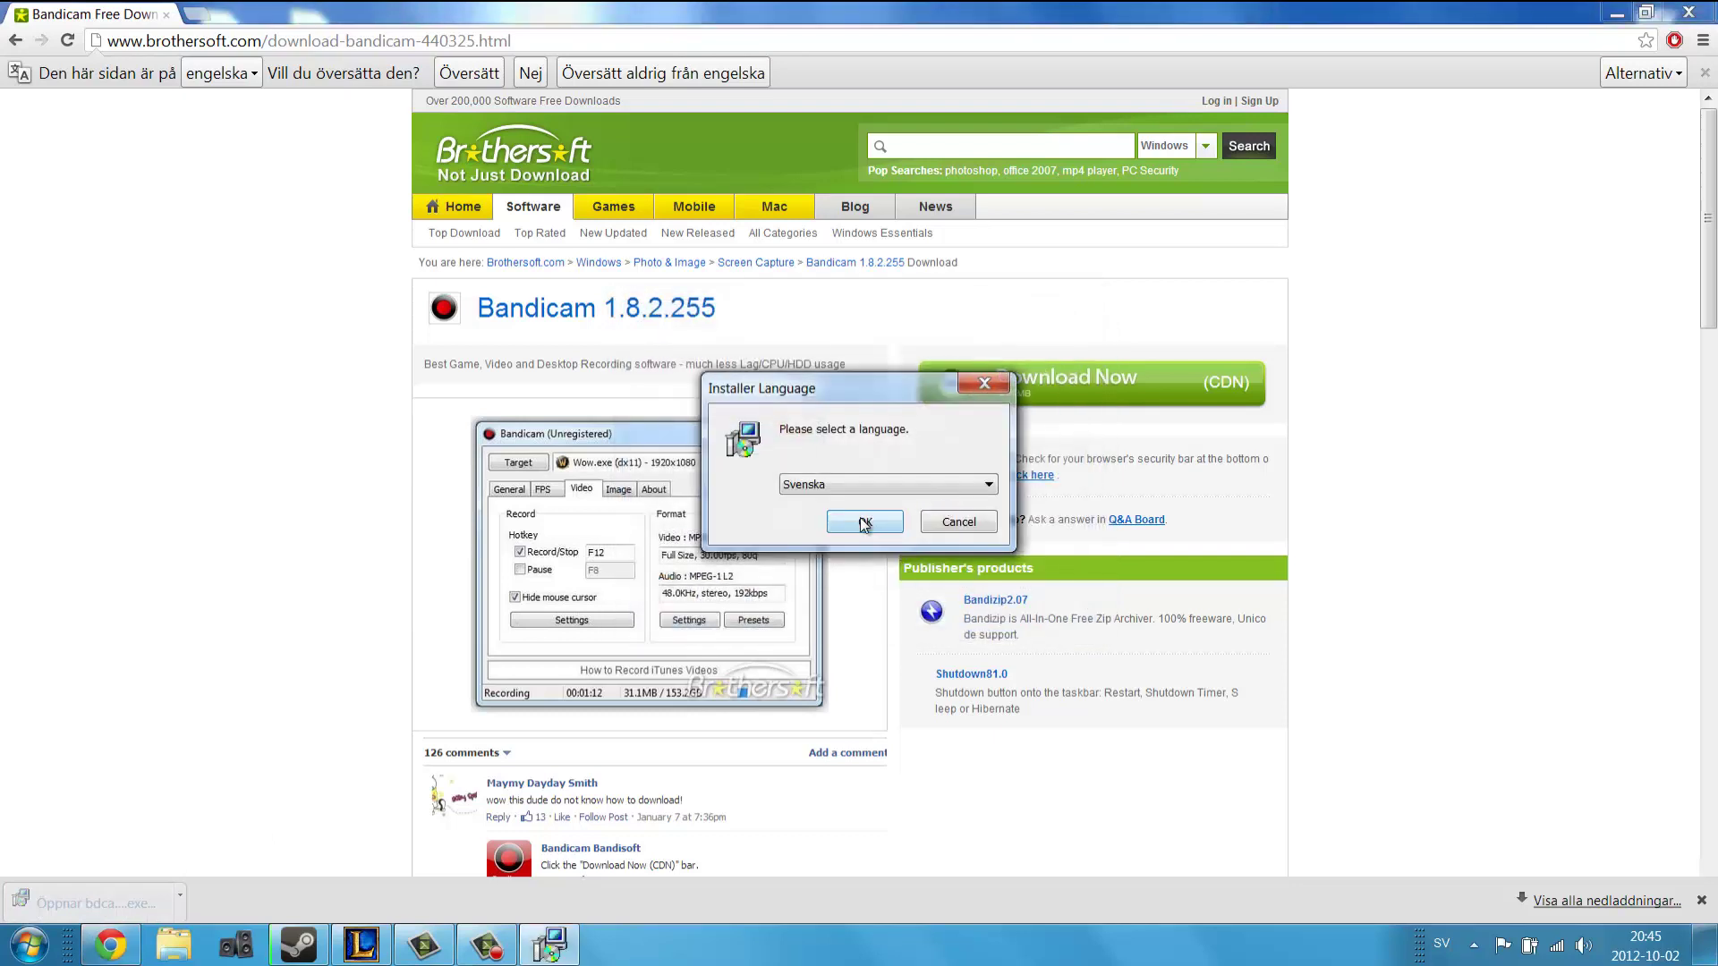
pyautogui.click(878, 486)
pyautogui.click(869, 502)
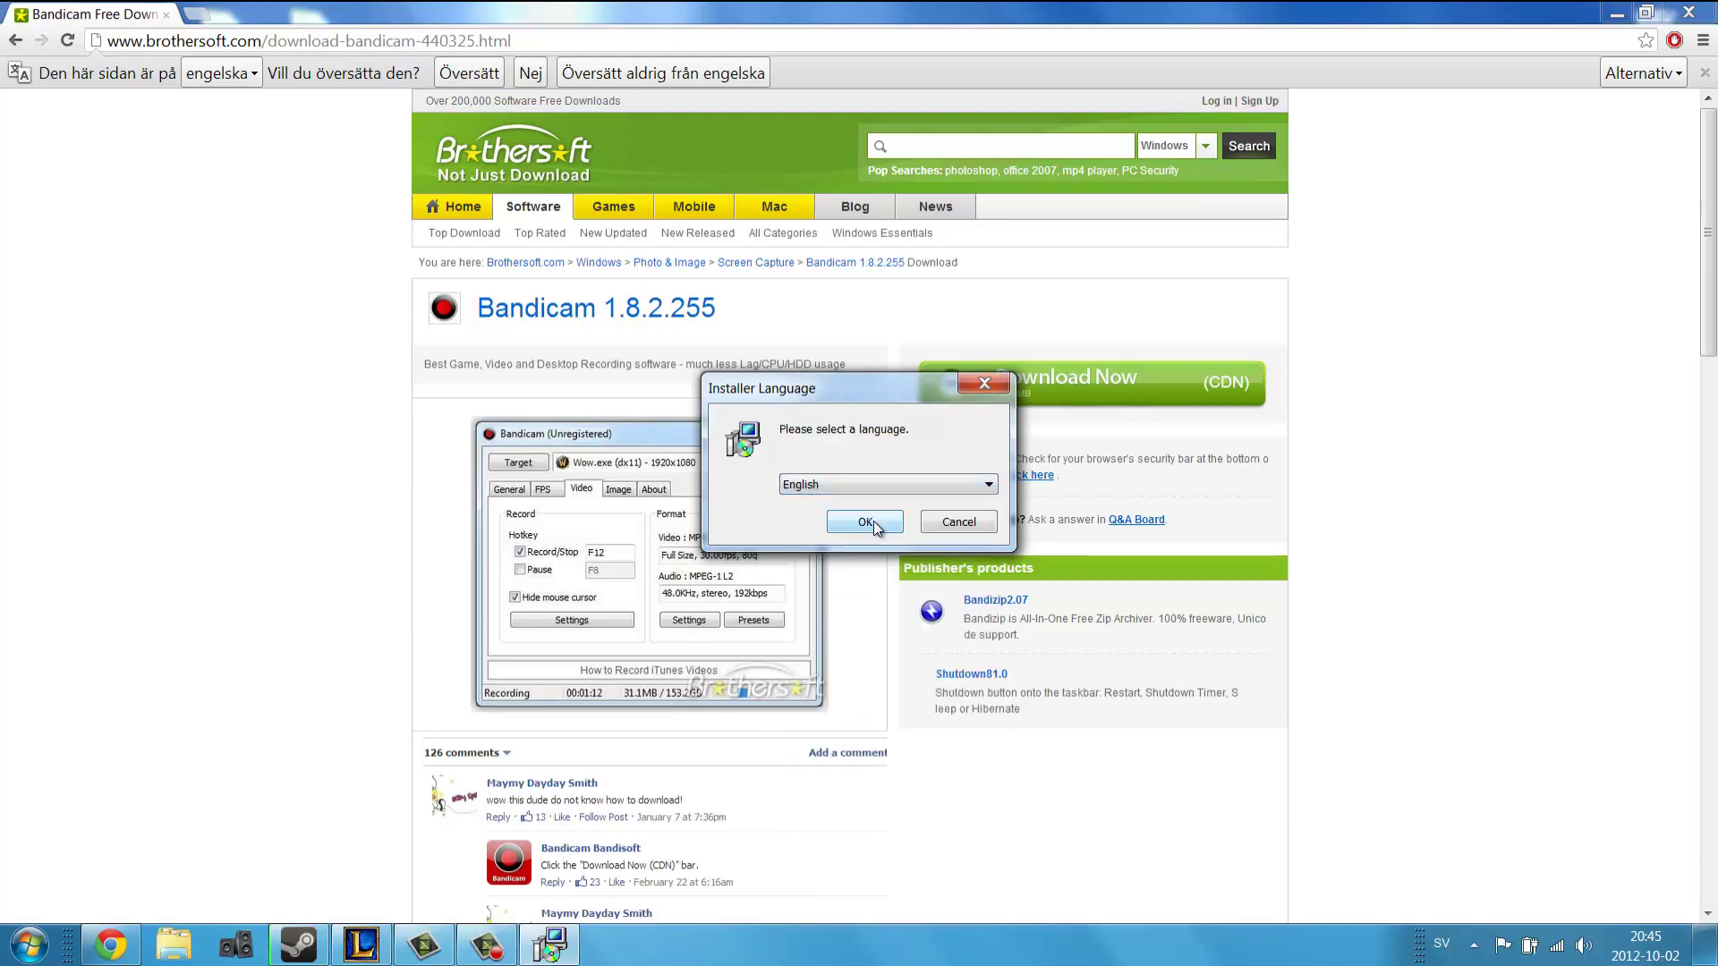
pyautogui.click(873, 523)
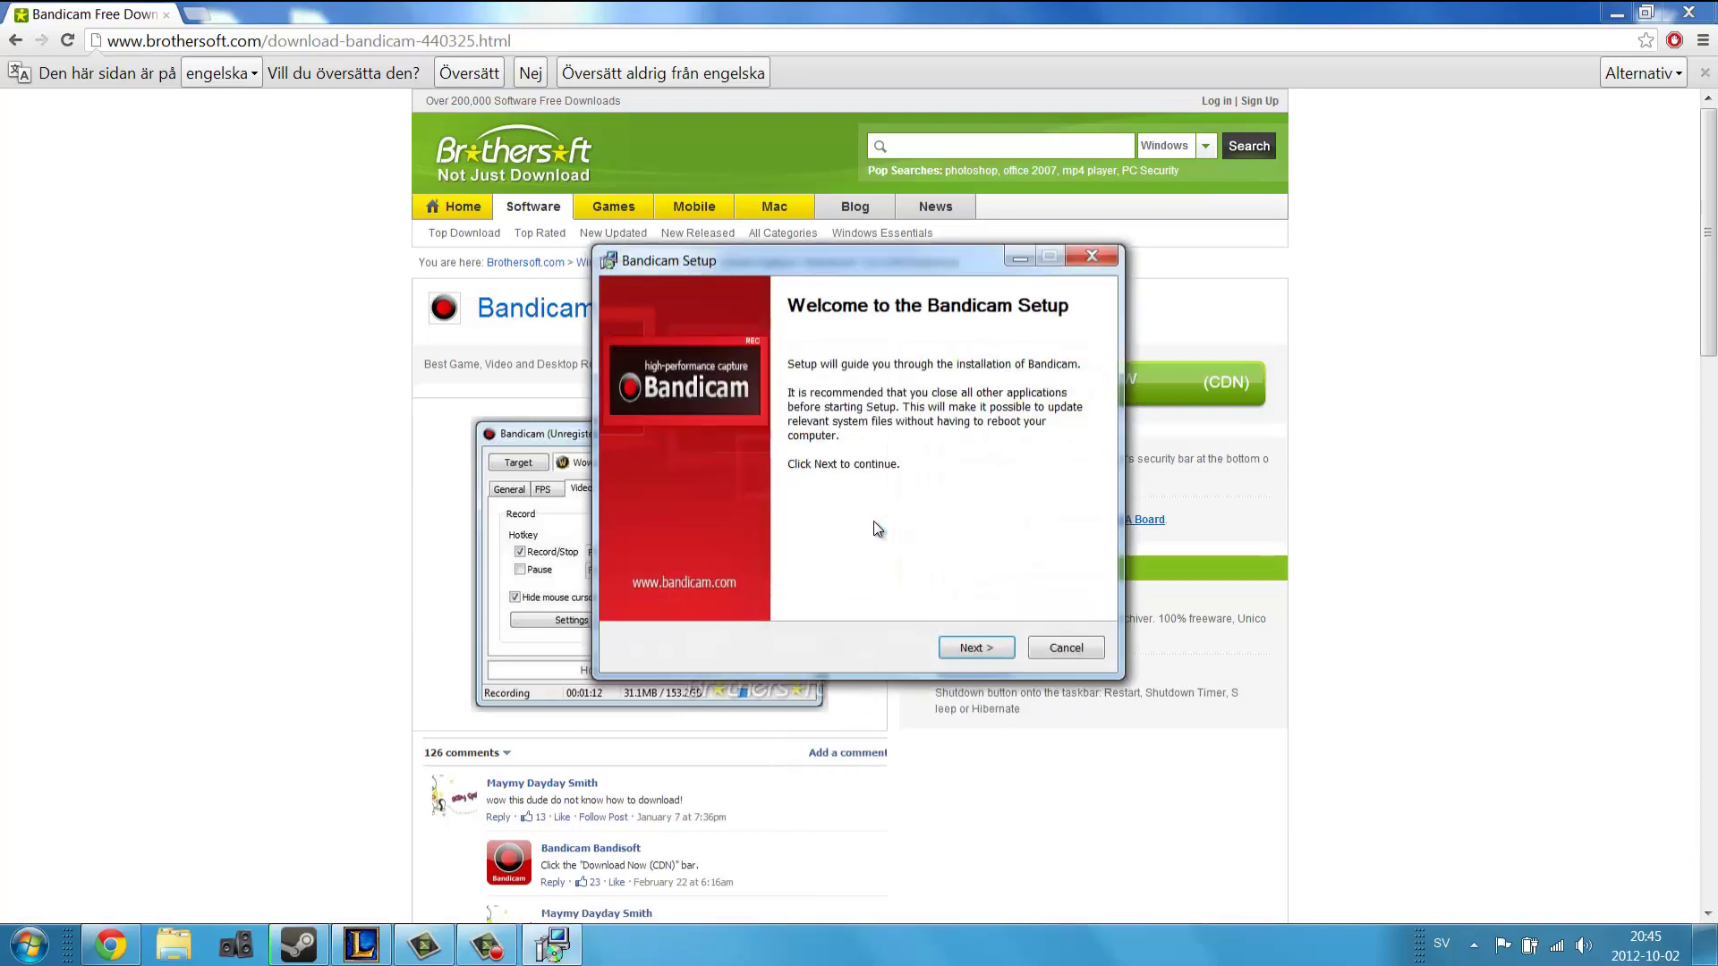
# - Accept the license, install with default components and folder, and finish with Bandicam launching
pyautogui.click(980, 646)
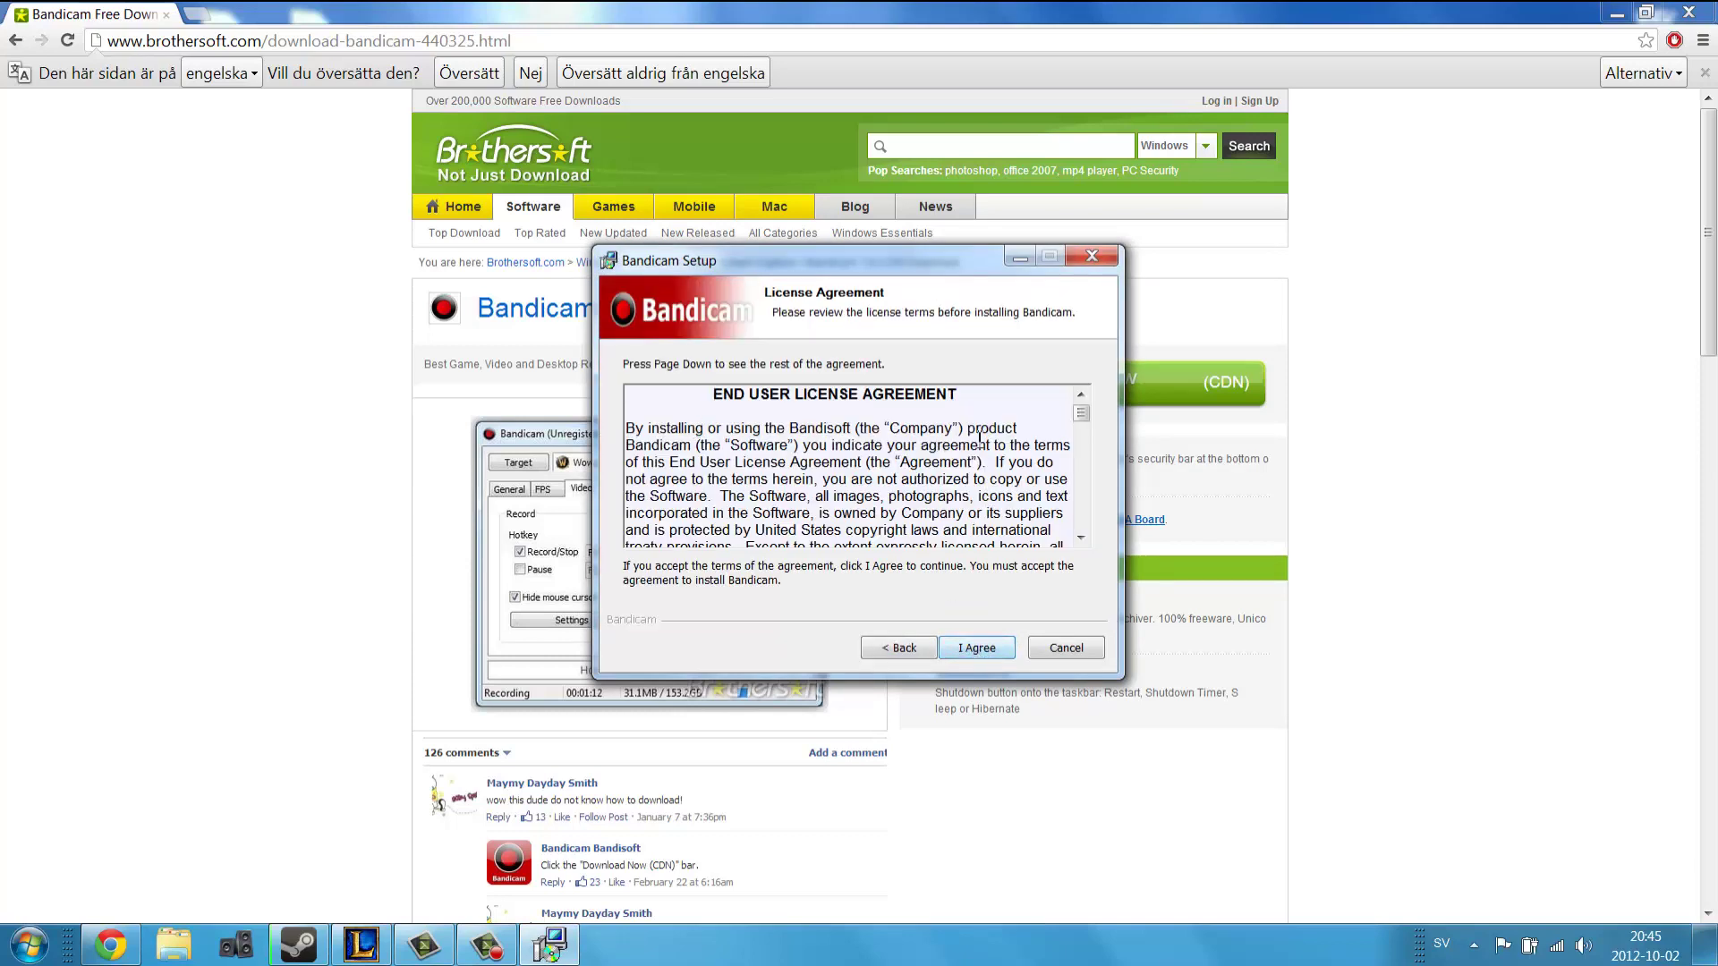
pyautogui.scroll(-1, 984, 543)
pyautogui.scroll(1, 984, 543)
pyautogui.click(988, 652)
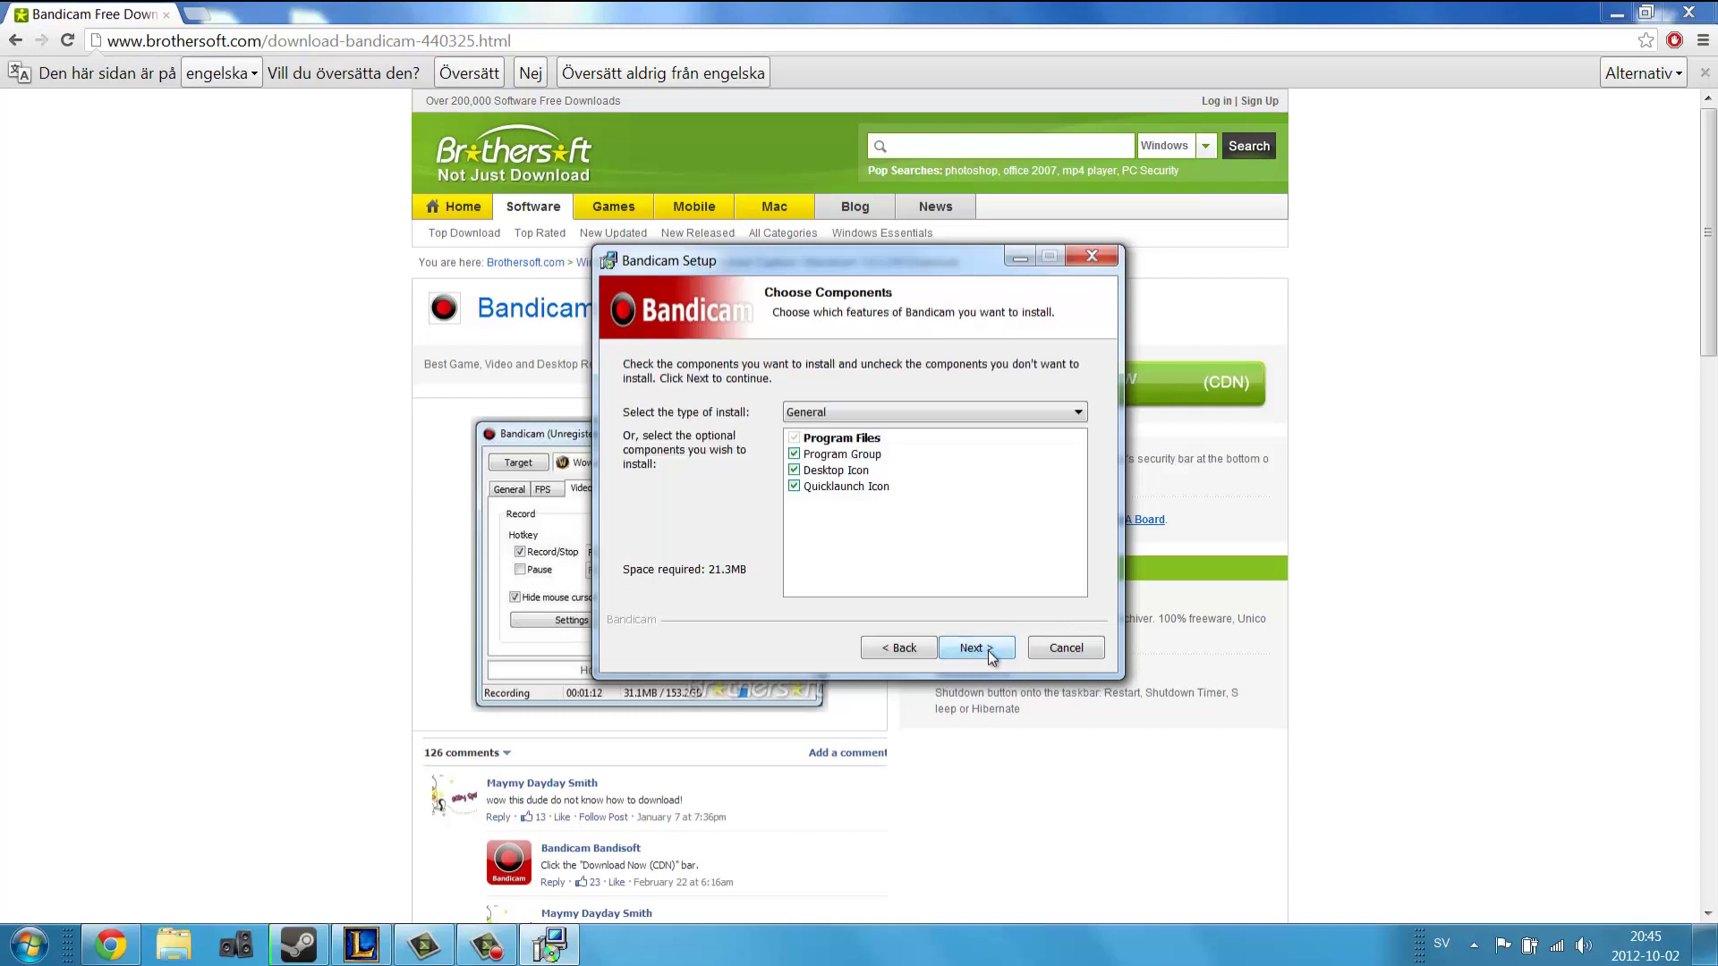
pyautogui.click(967, 647)
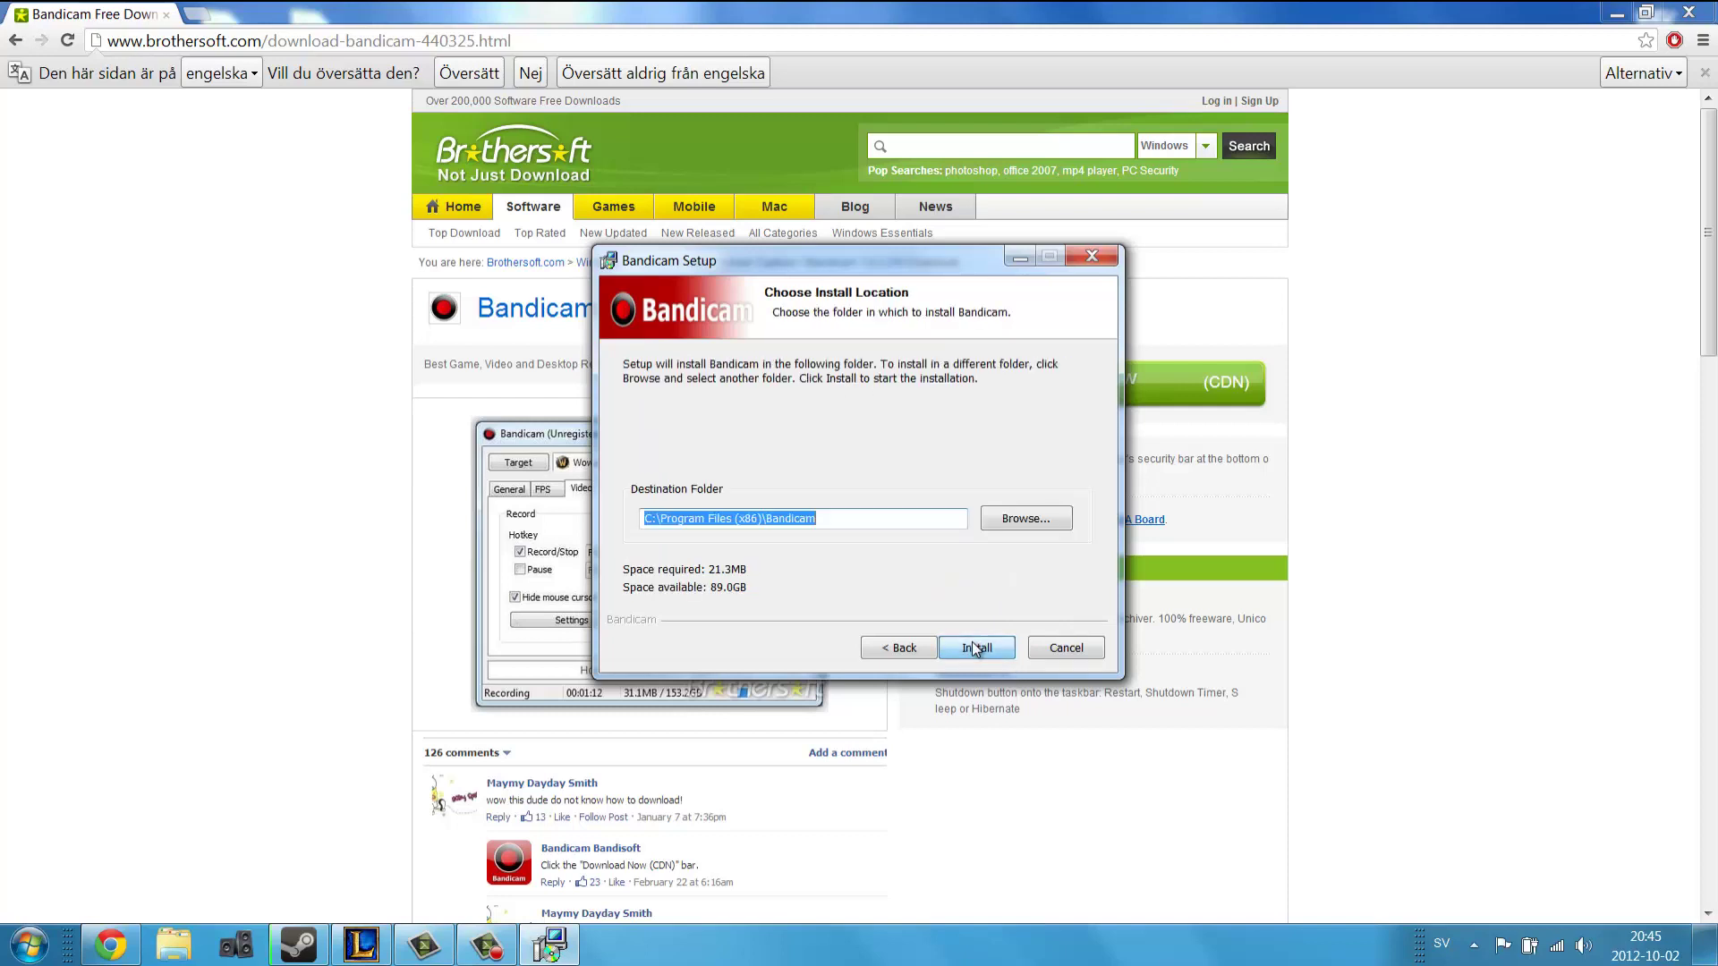
pyautogui.click(977, 647)
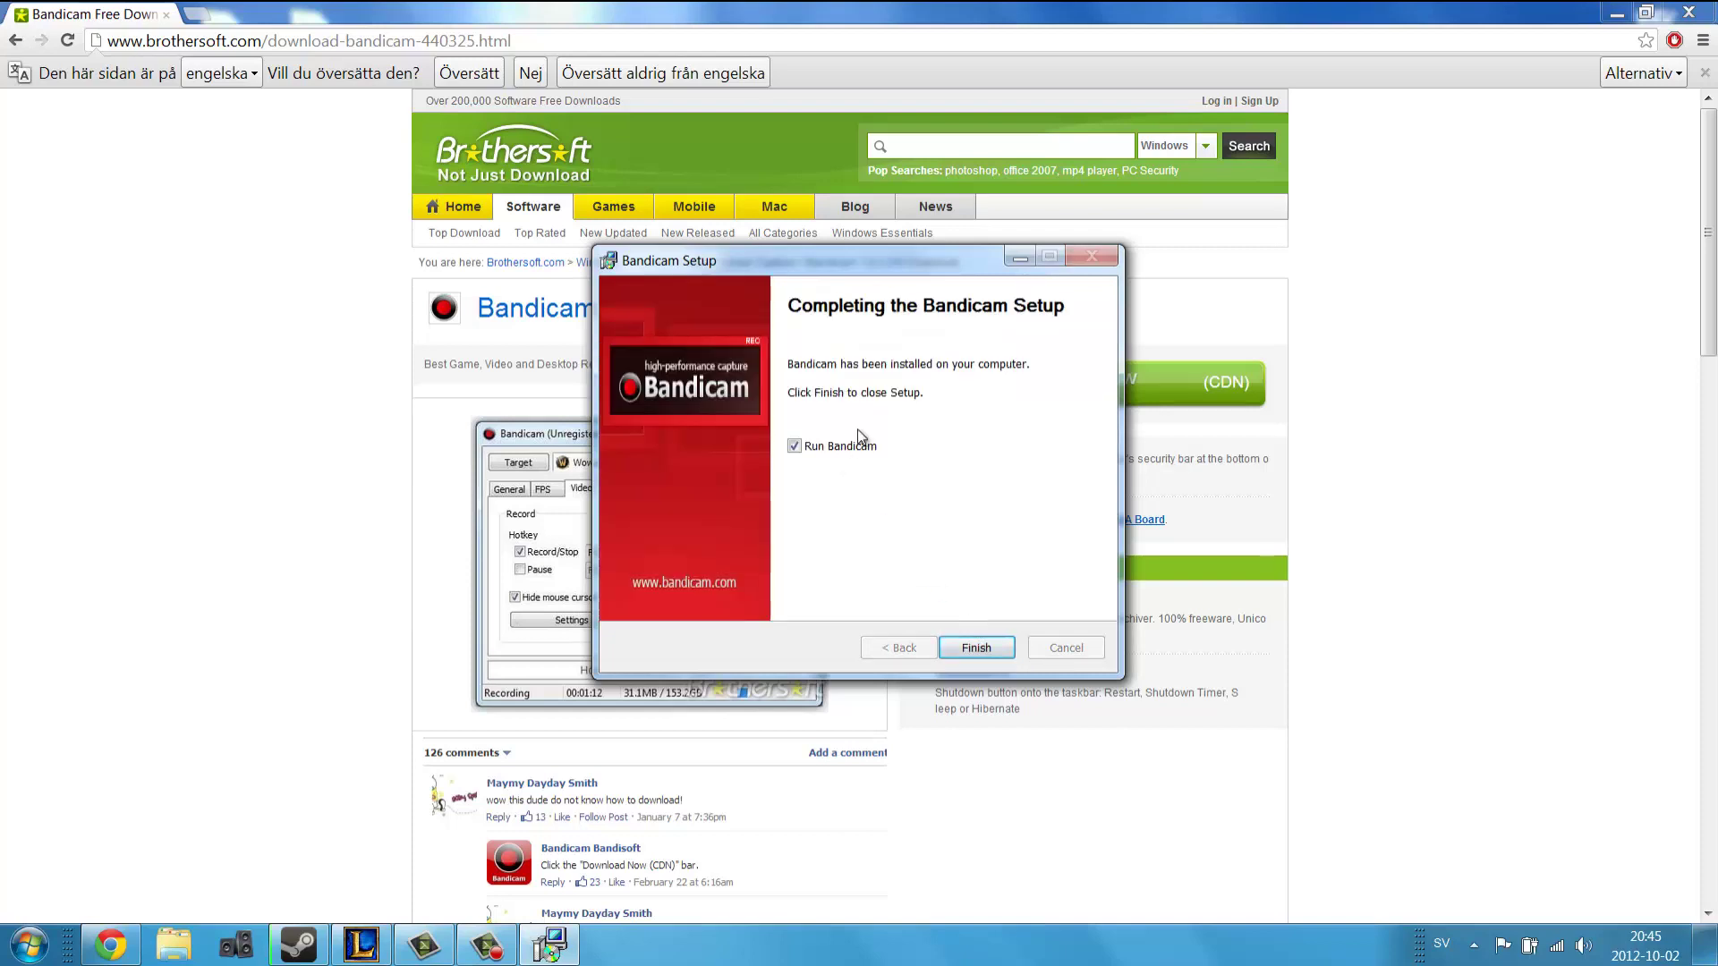
pyautogui.click(975, 648)
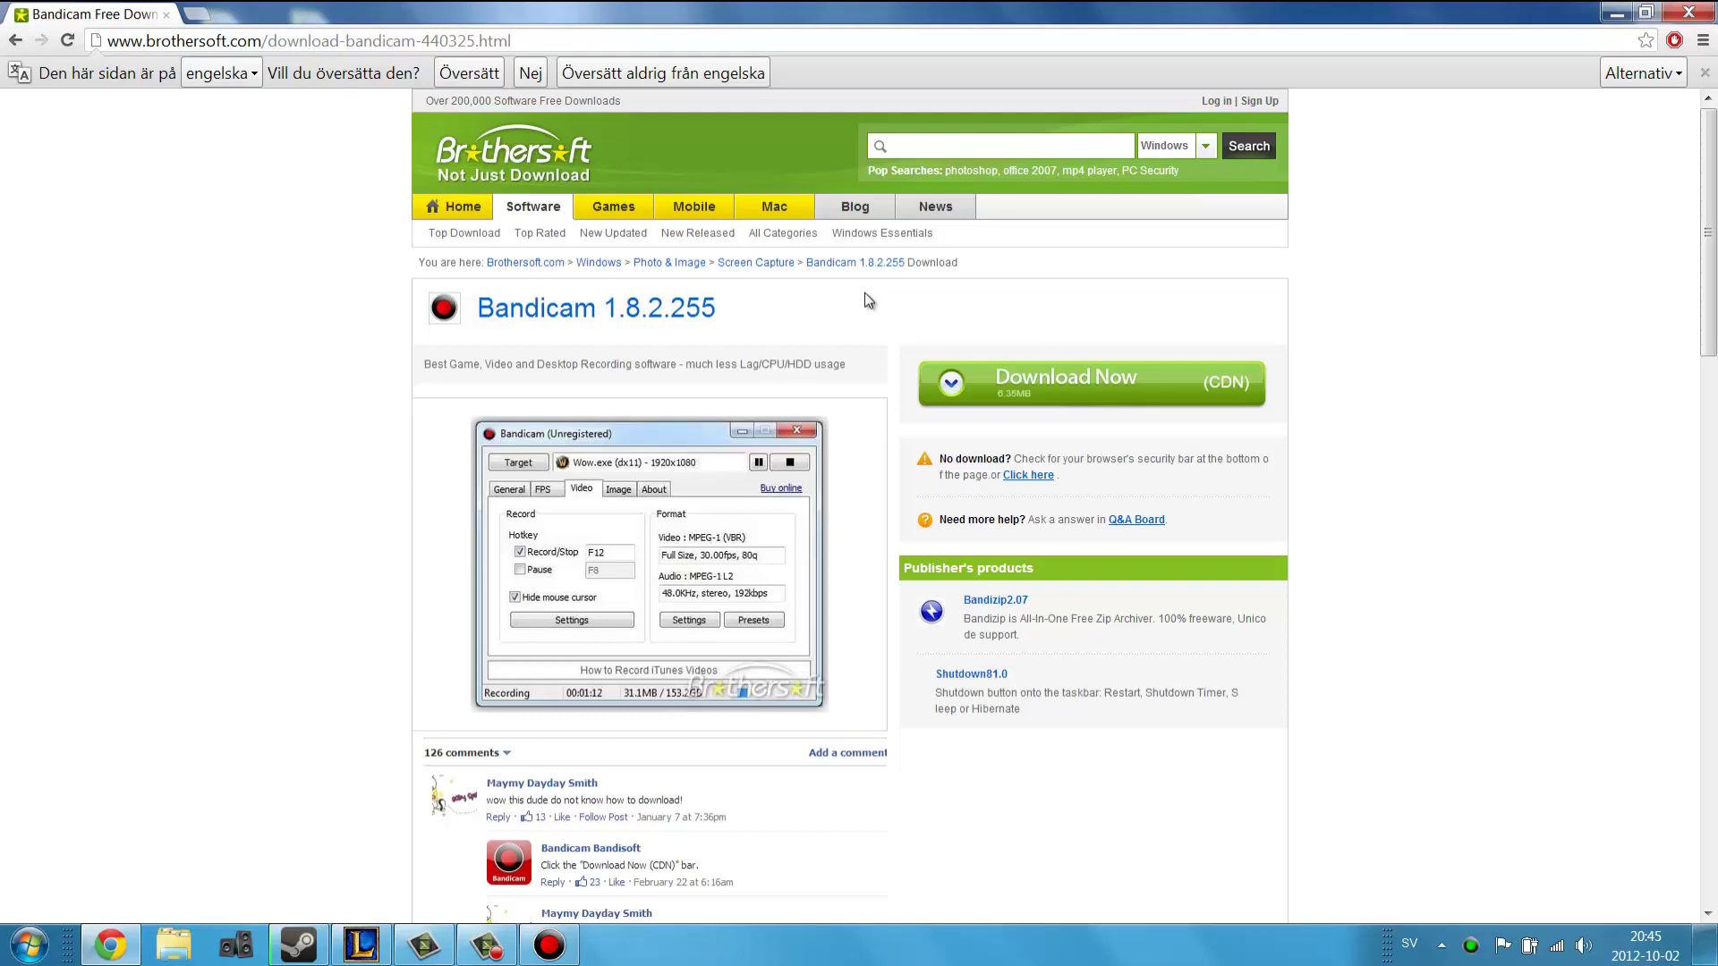
# - Close Chrome and move the Bandicam window to the right of centre
pyautogui.click(1689, 12)
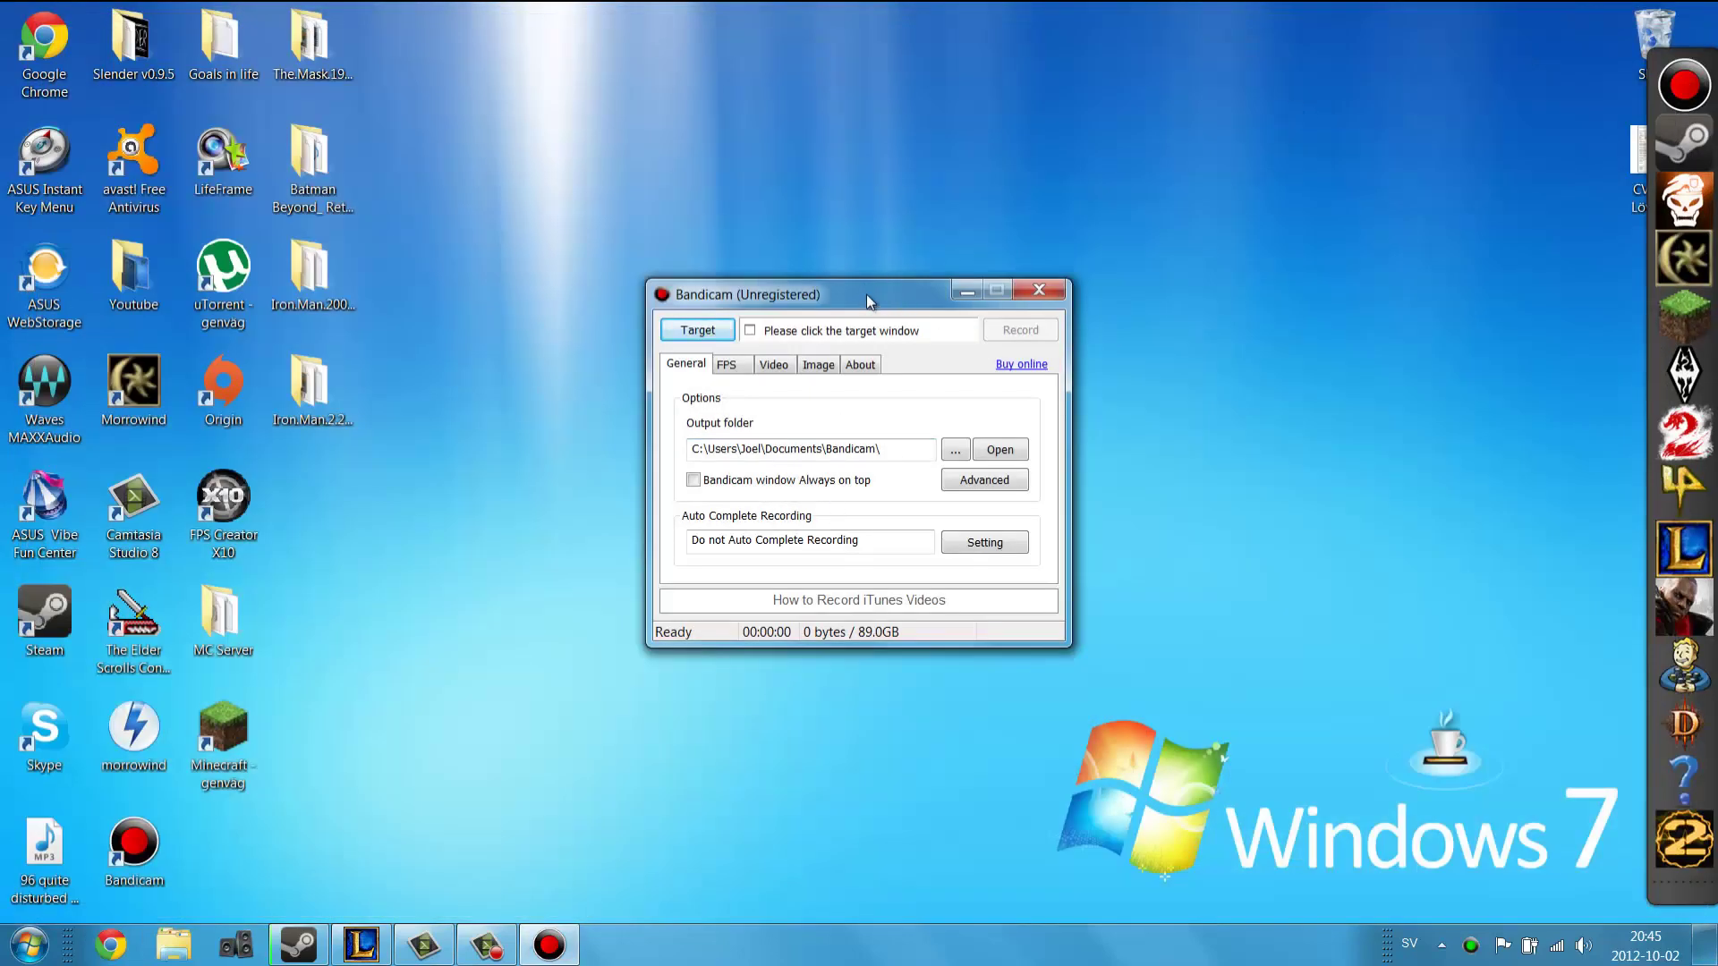
pyautogui.moveTo(875, 292); pyautogui.dragTo(968, 319)
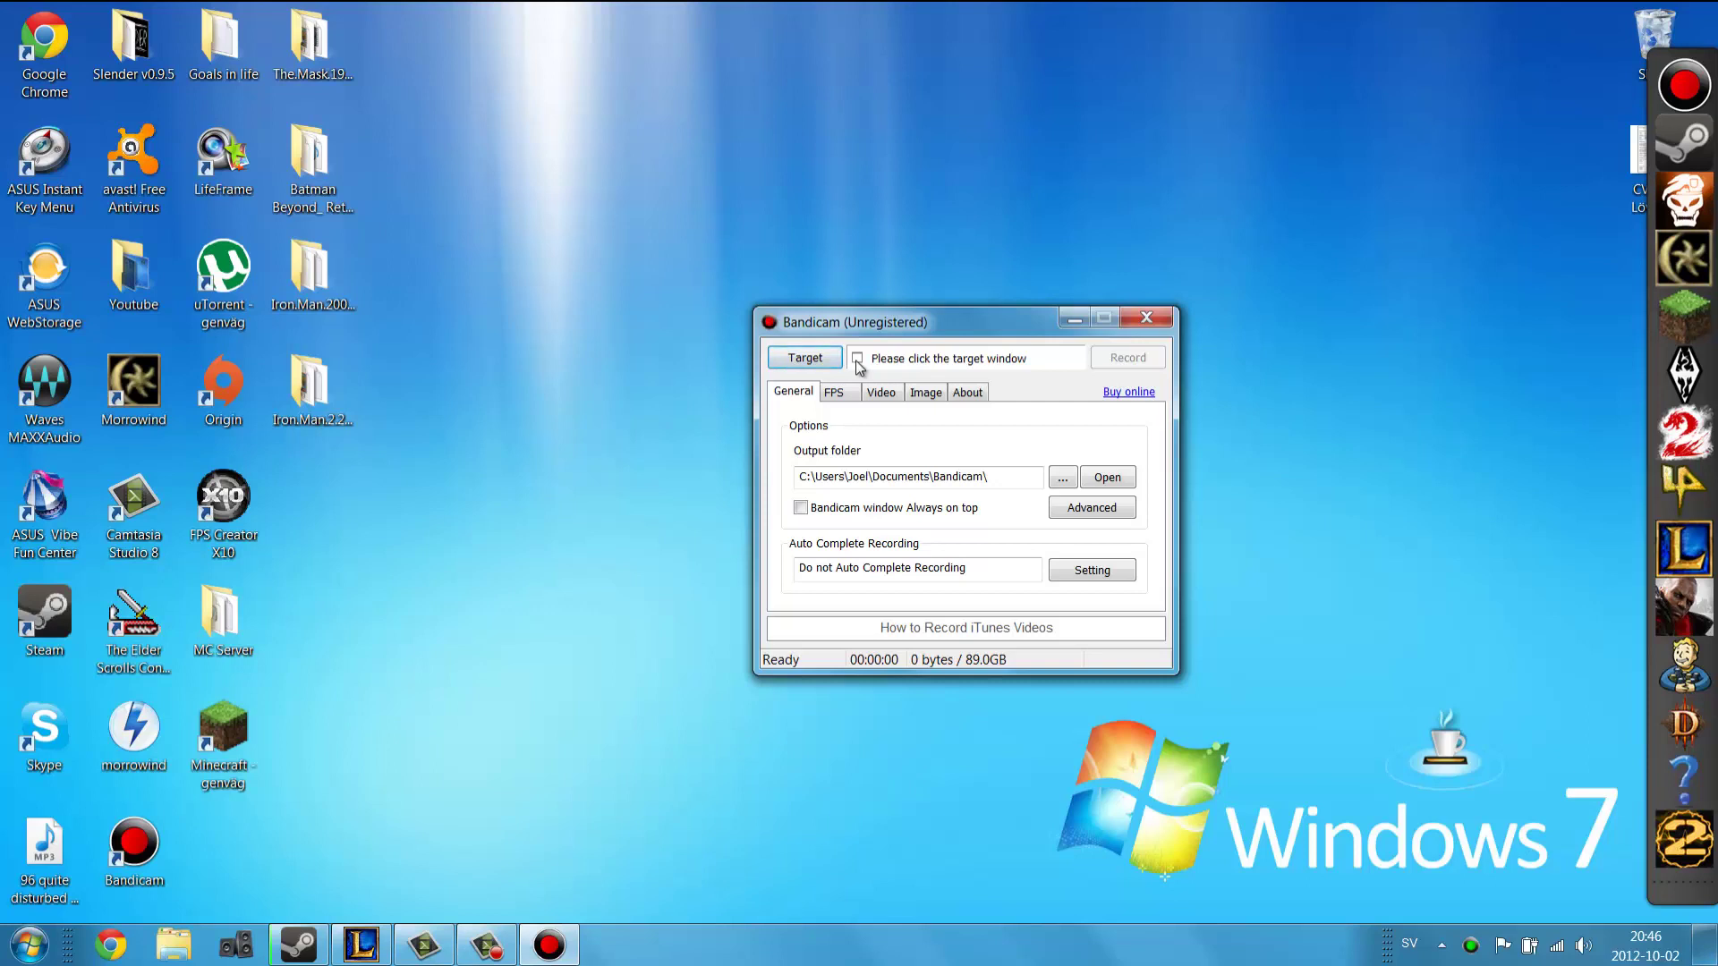
pyautogui.moveTo(921, 321); pyautogui.dragTo(1072, 349)
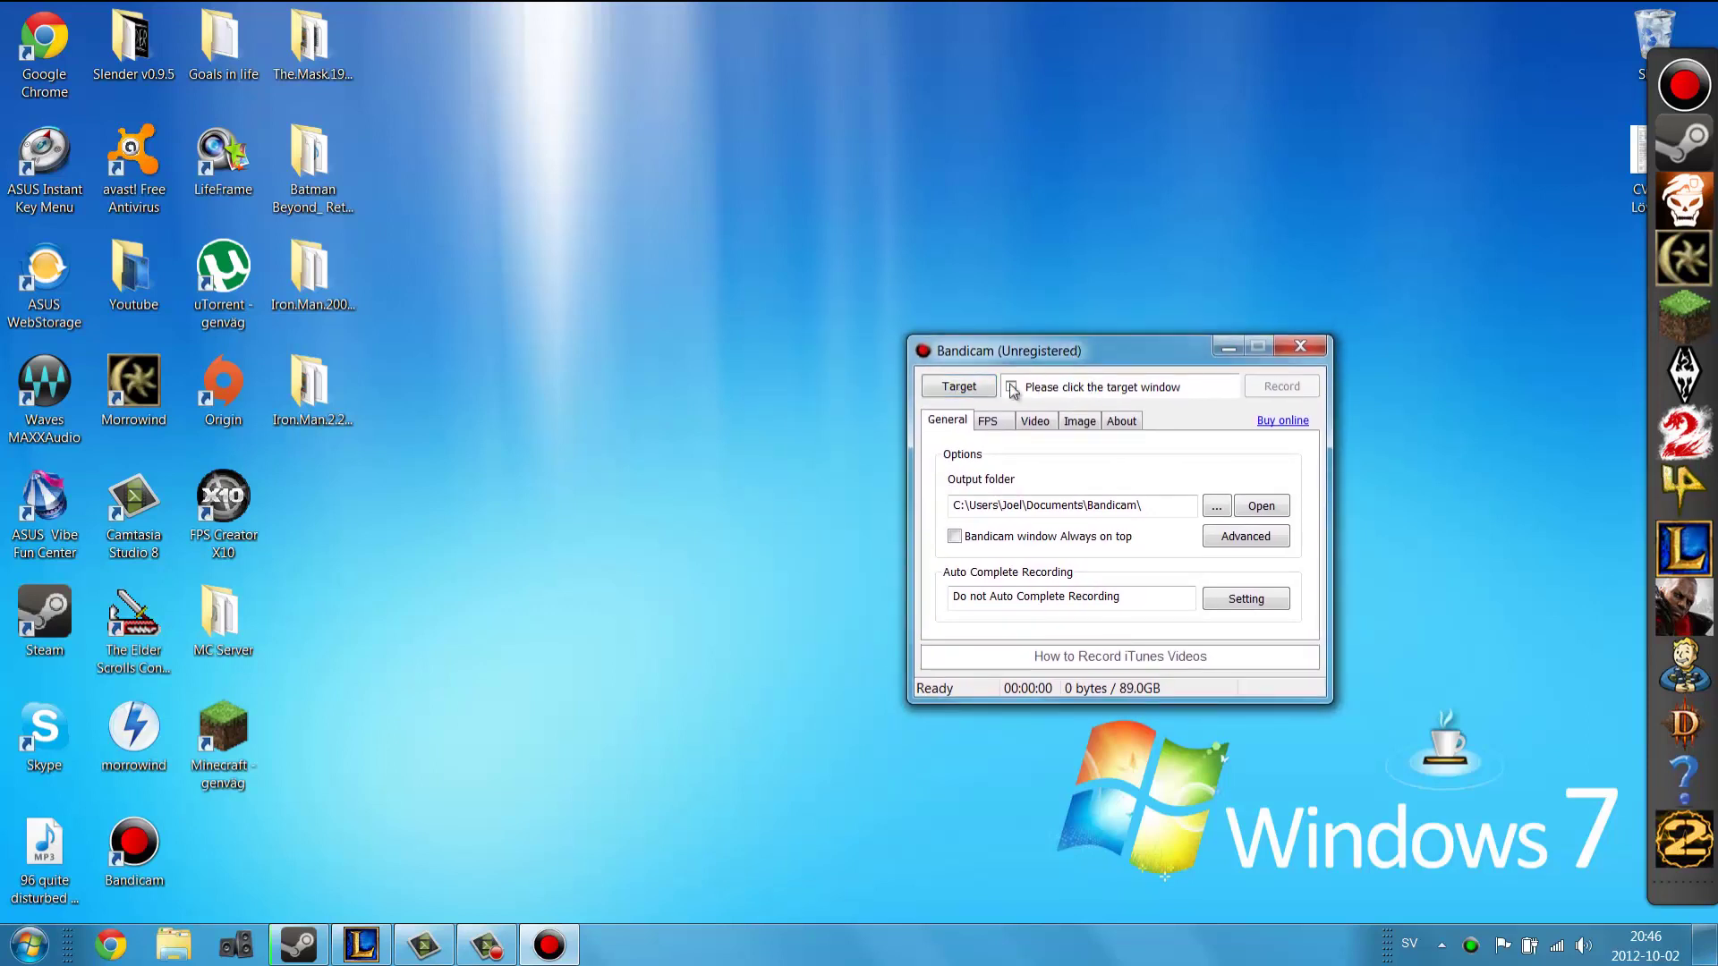
# - Check the recording target choices without changing them, then view the Video settings
pyautogui.click(979, 385)
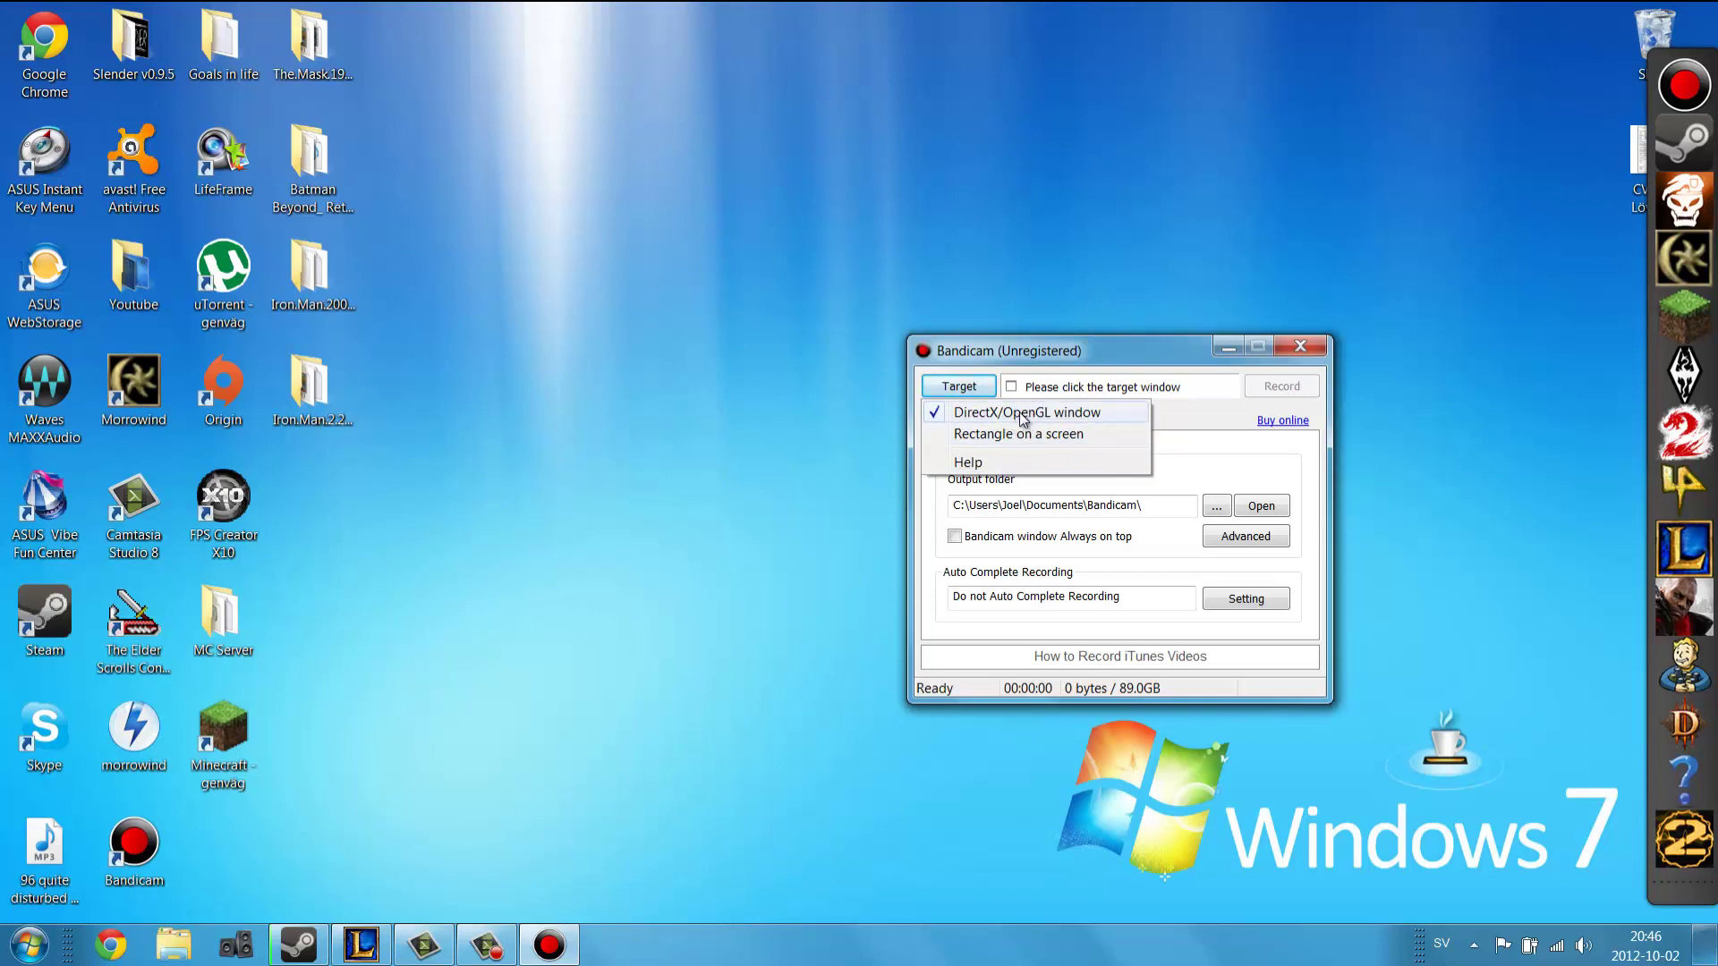
pyautogui.click(1030, 352)
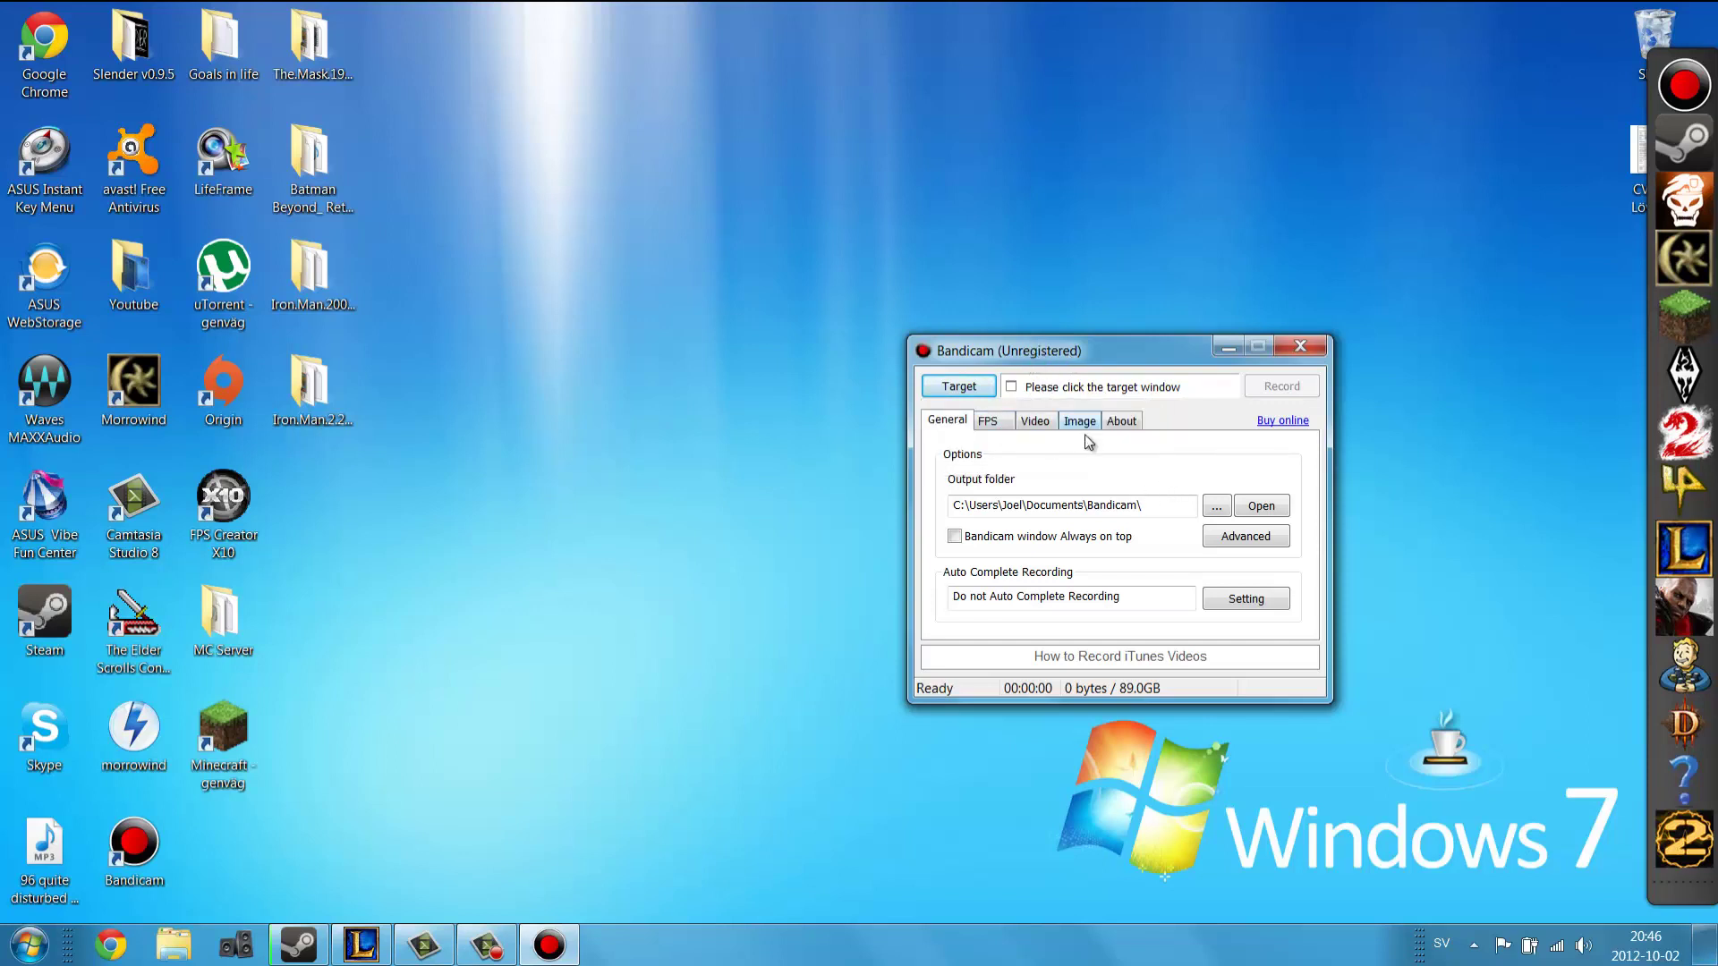
pyautogui.click(1038, 426)
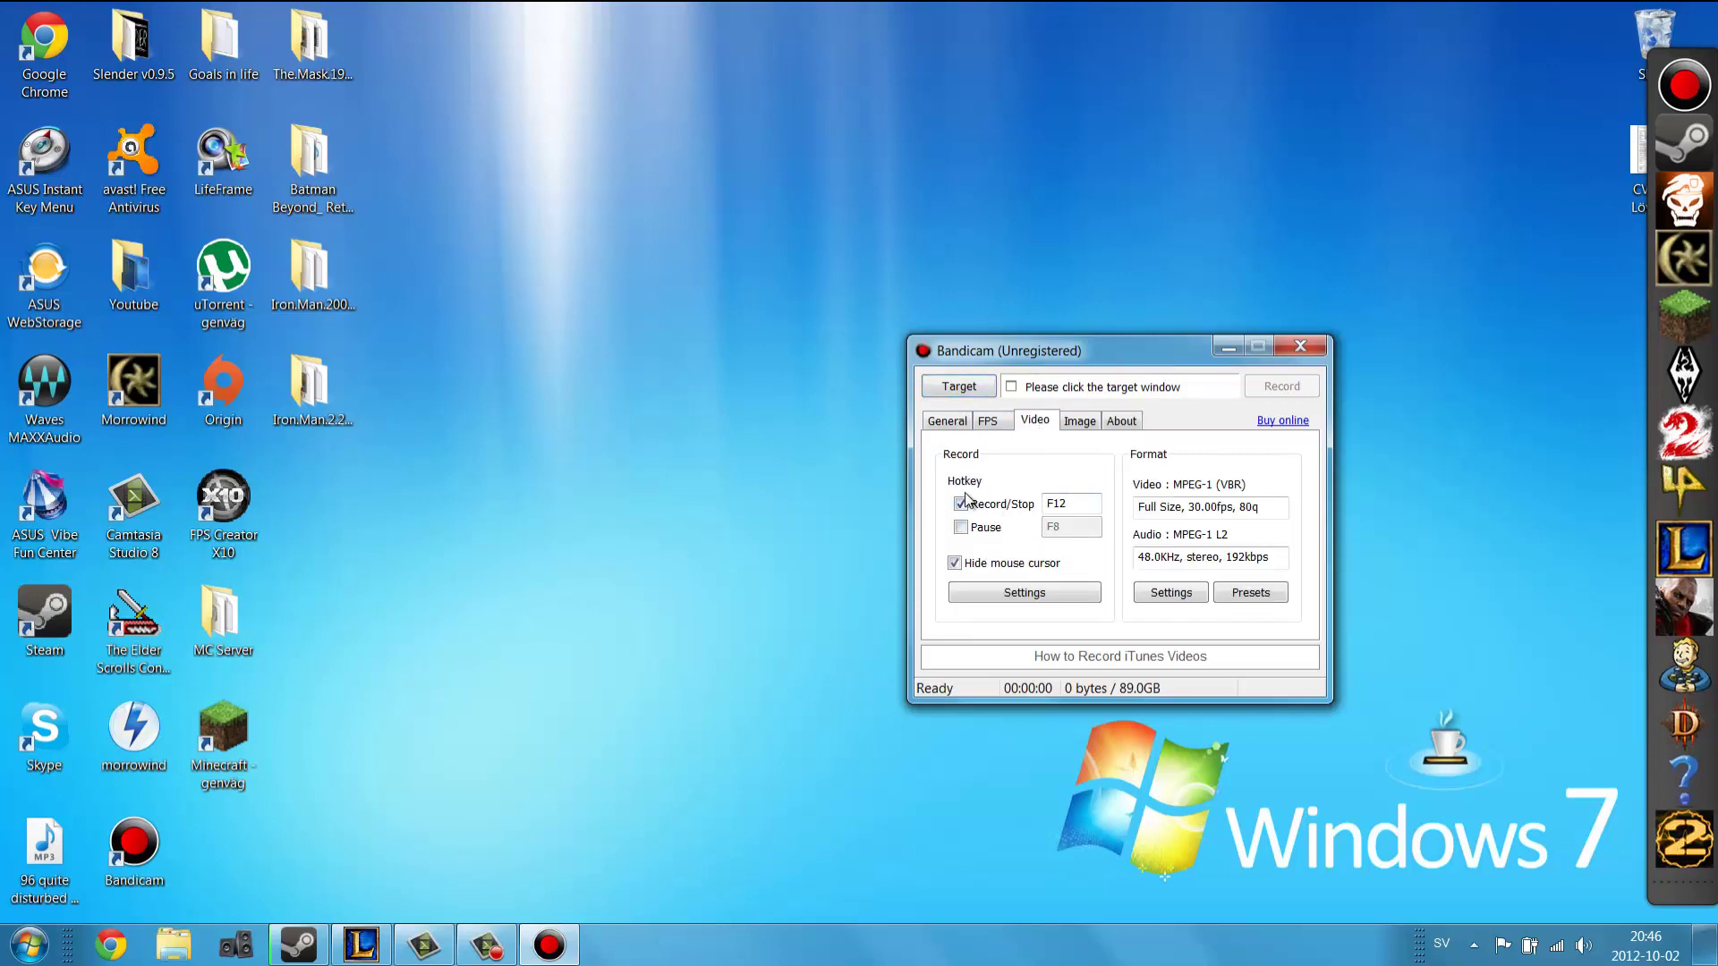
# - Keep F12 as the Record/Stop hotkey
pyautogui.click(1073, 503)
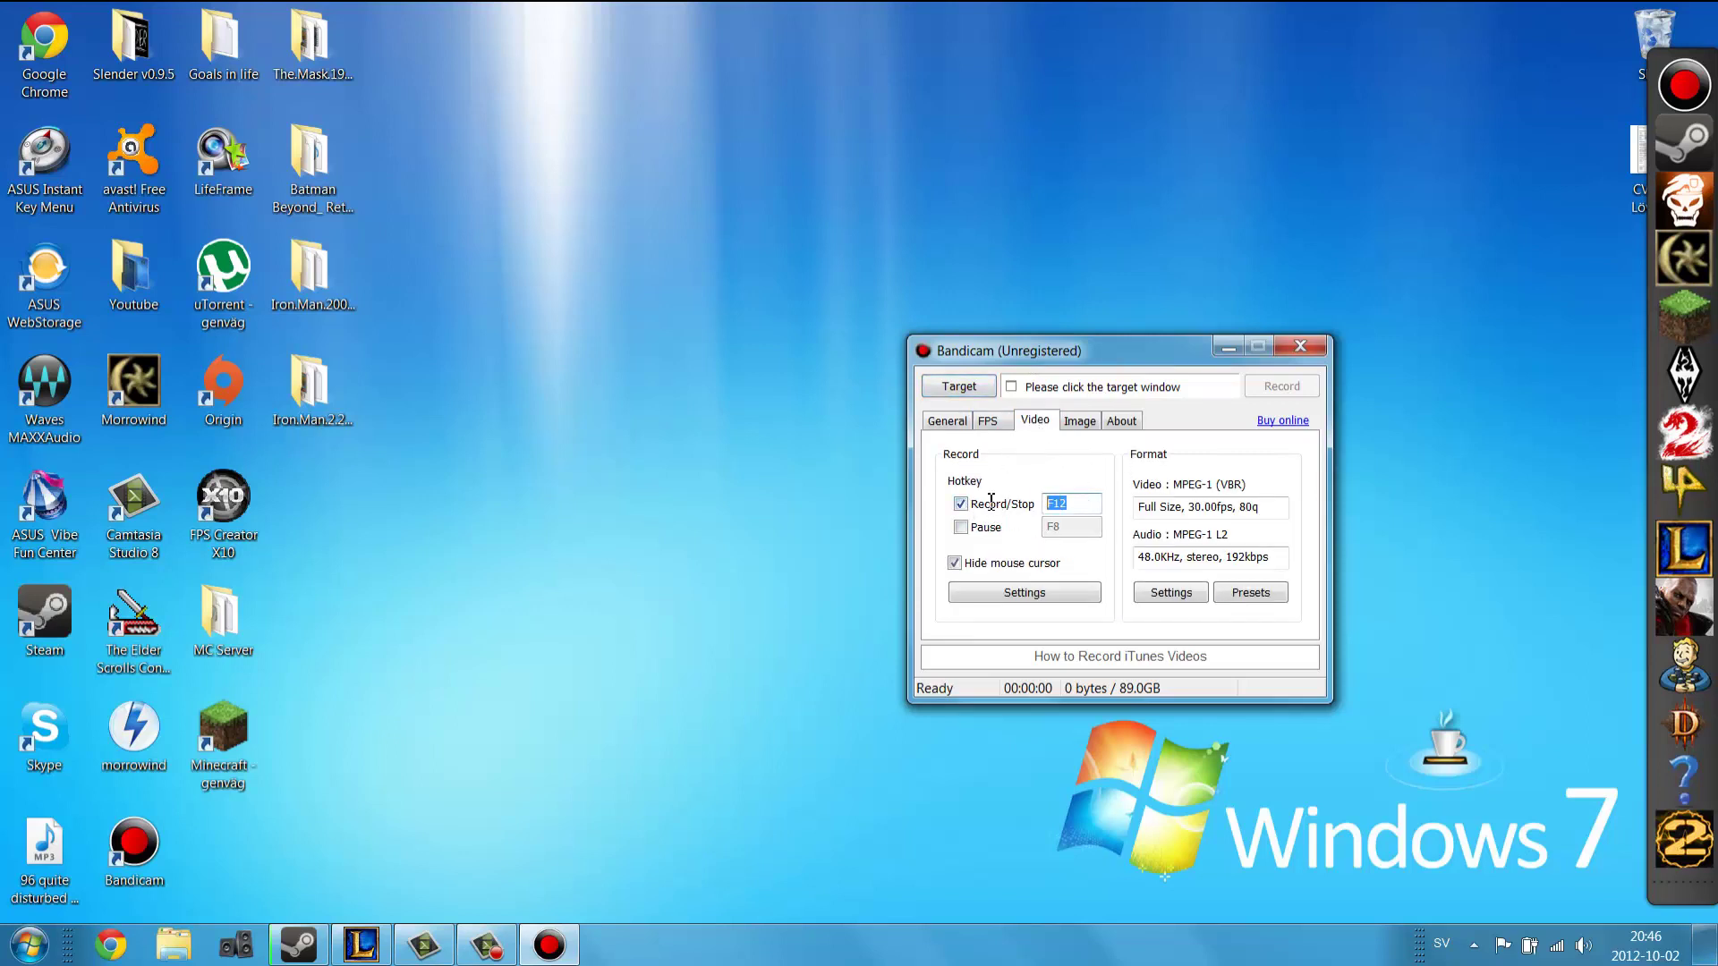
pyautogui.click(1070, 503)
# - In Format settings, set the video size to 1280 x 720 and confirm with OK
pyautogui.click(1187, 598)
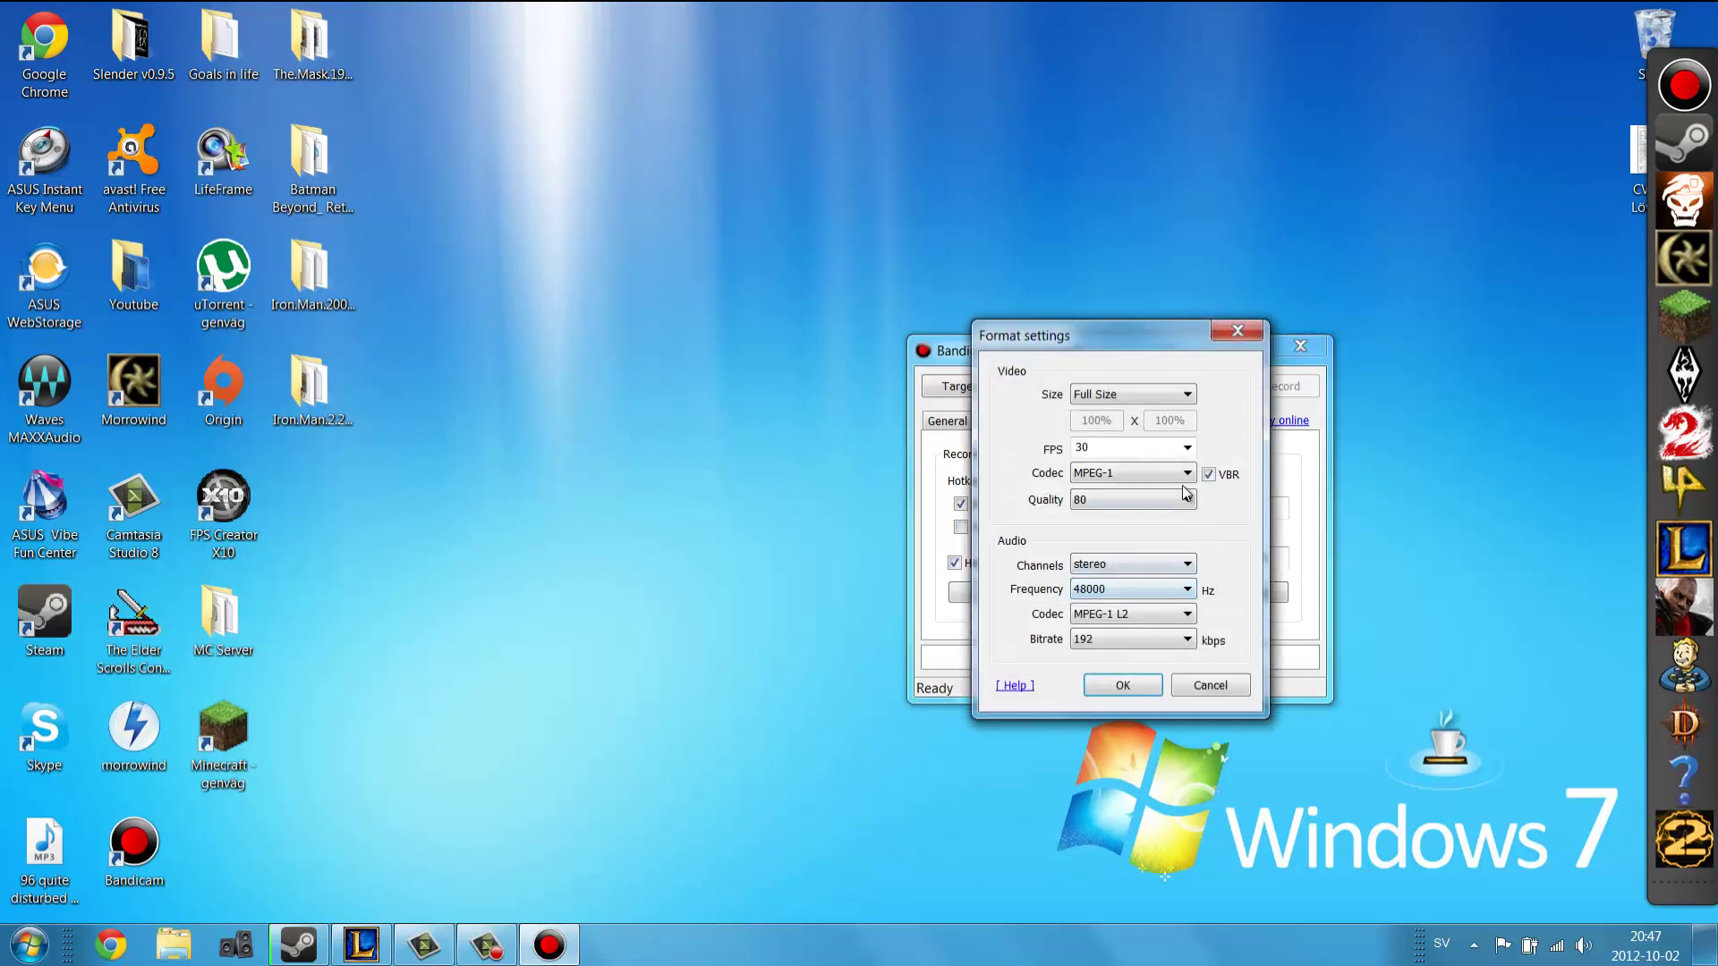
pyautogui.click(1152, 397)
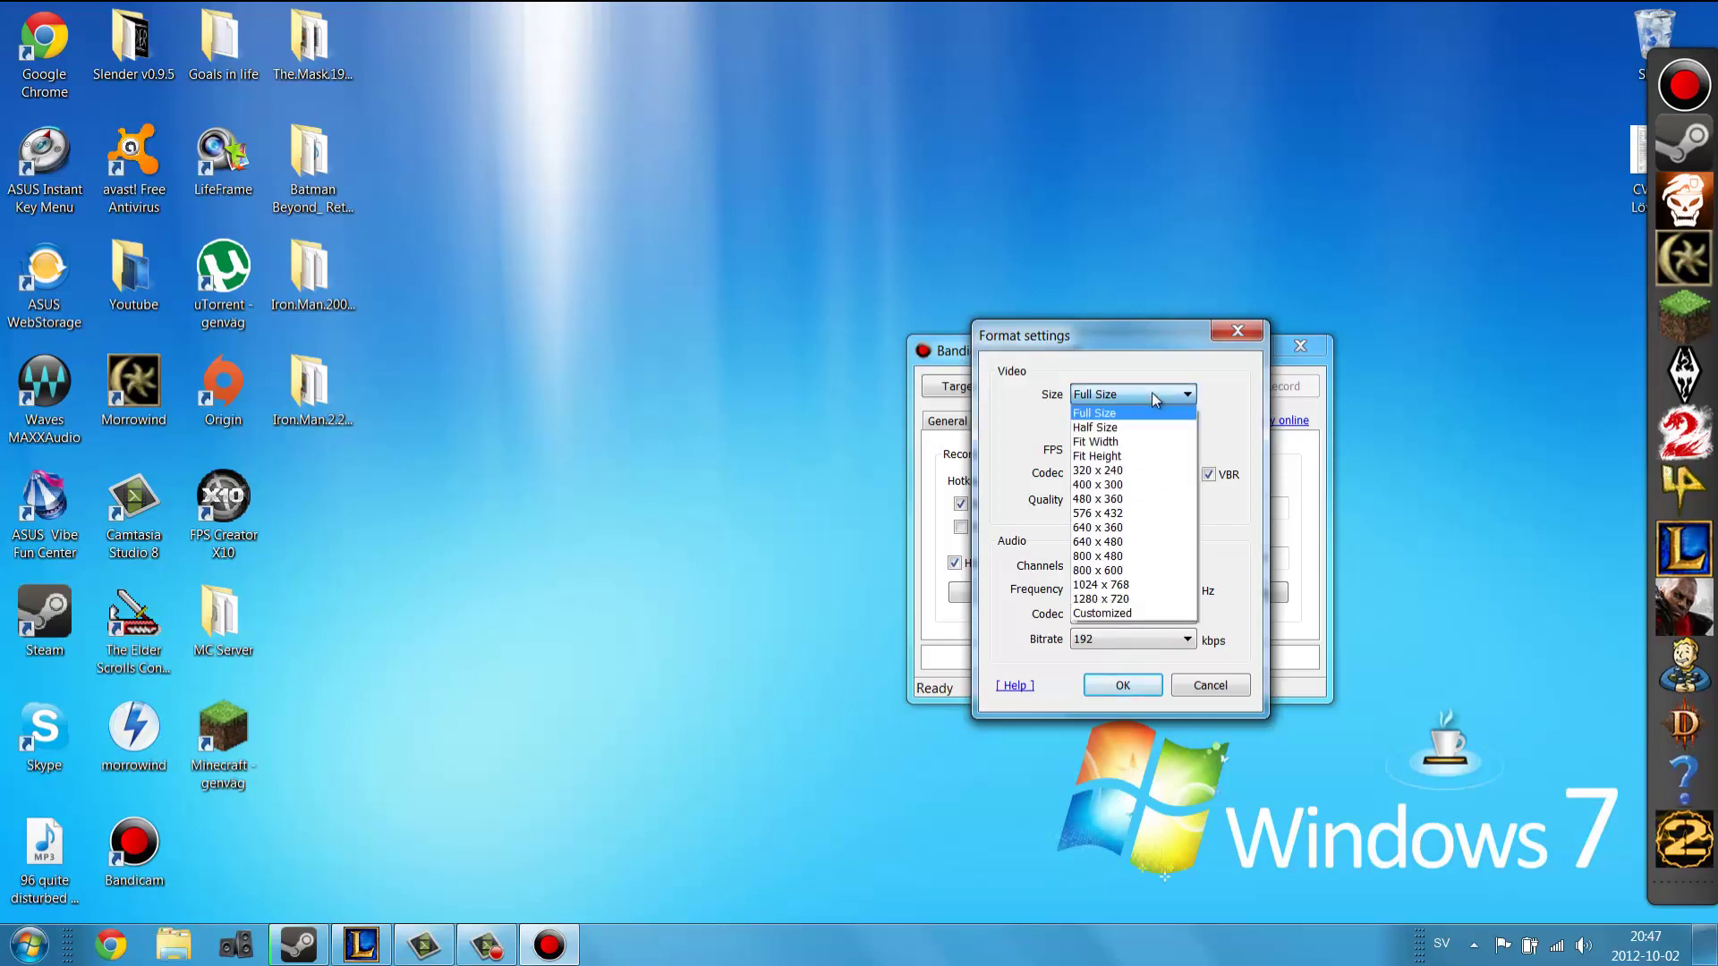
pyautogui.click(1126, 600)
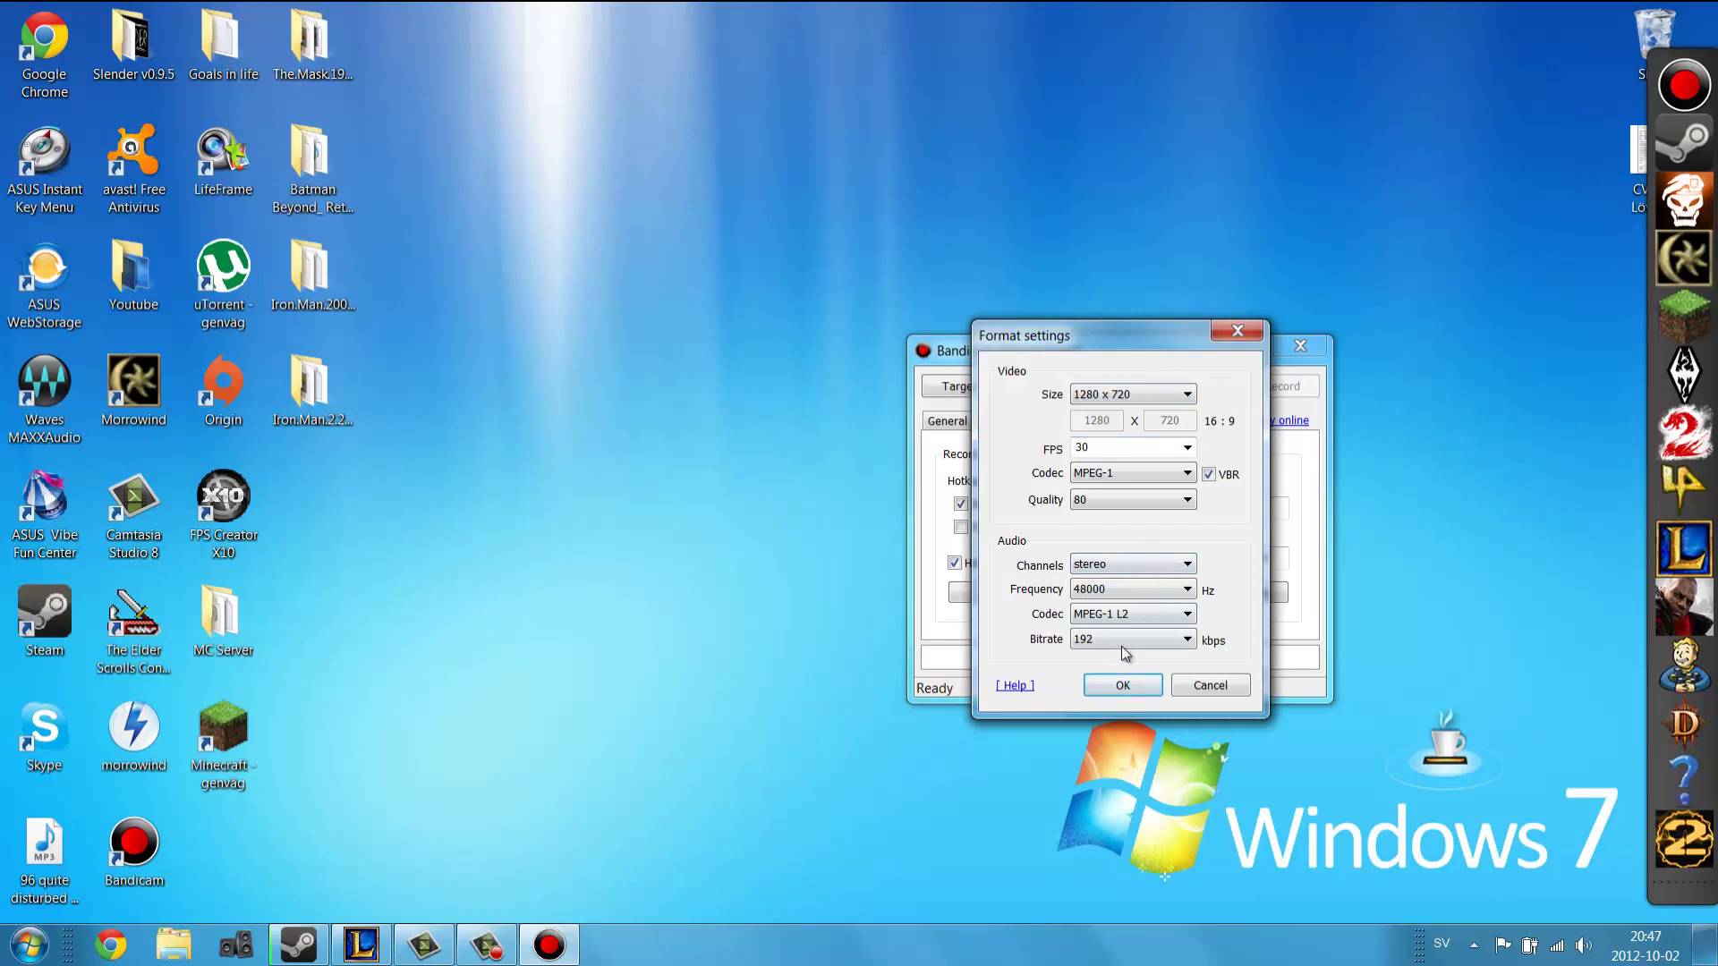
pyautogui.click(1123, 690)
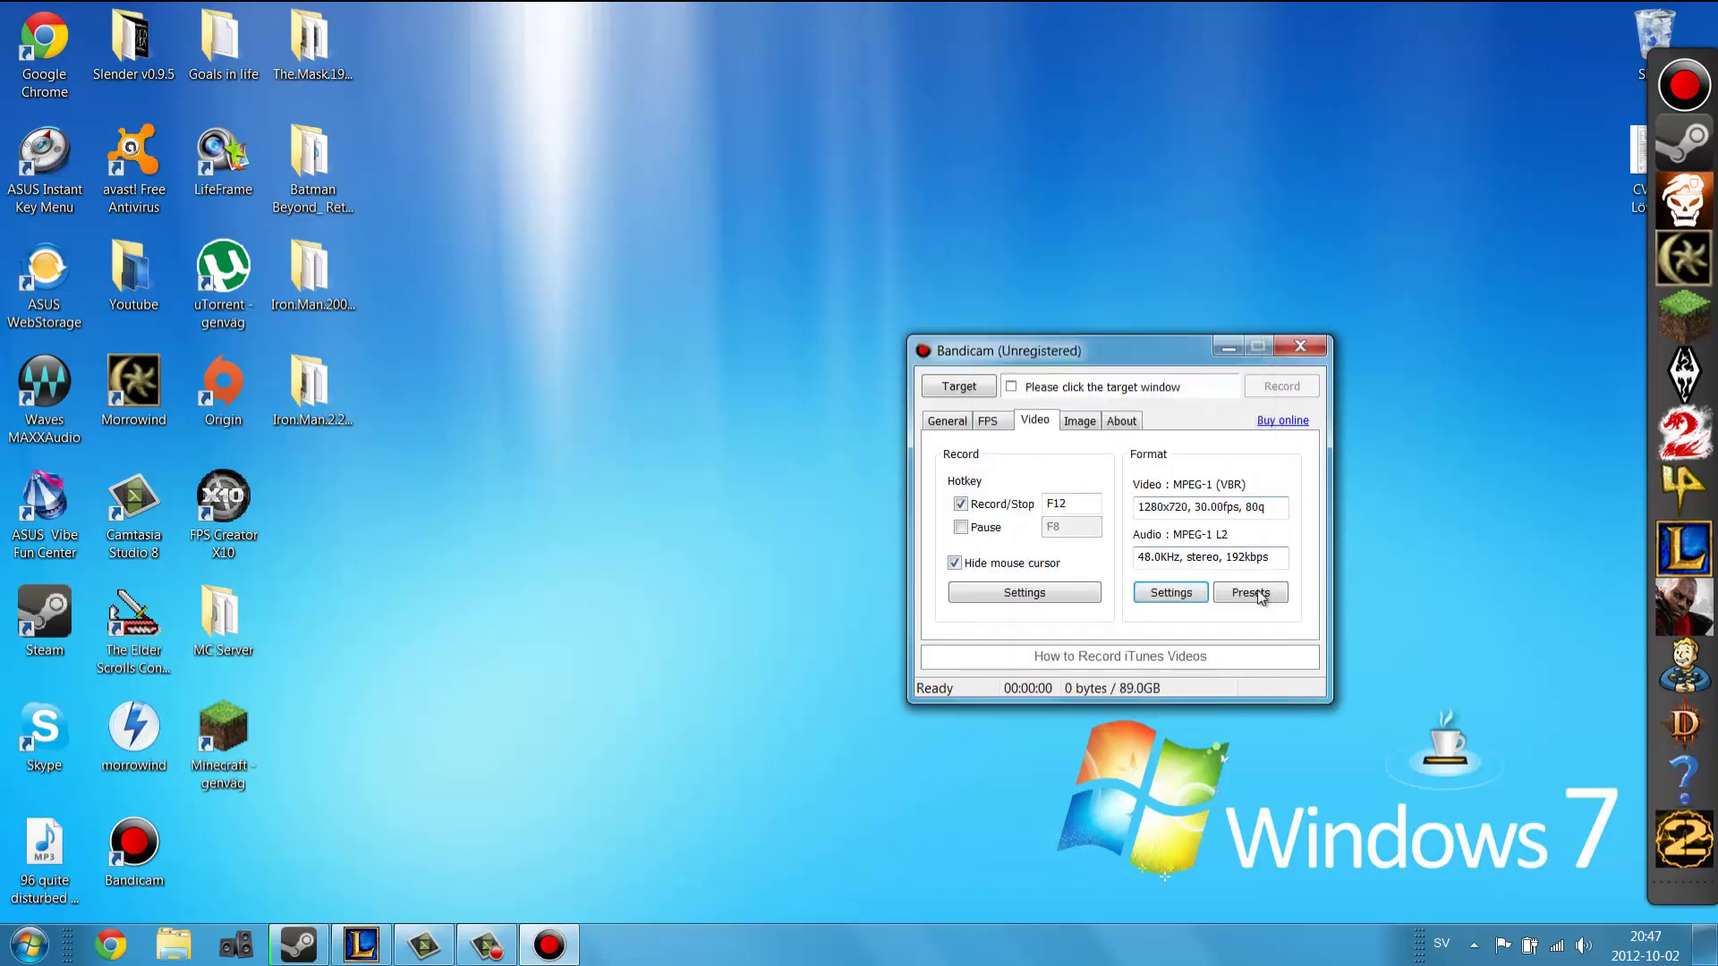
# - Open the sound settings and keep Win7 Sound (WASAPI) as the primary device
pyautogui.click(1039, 591)
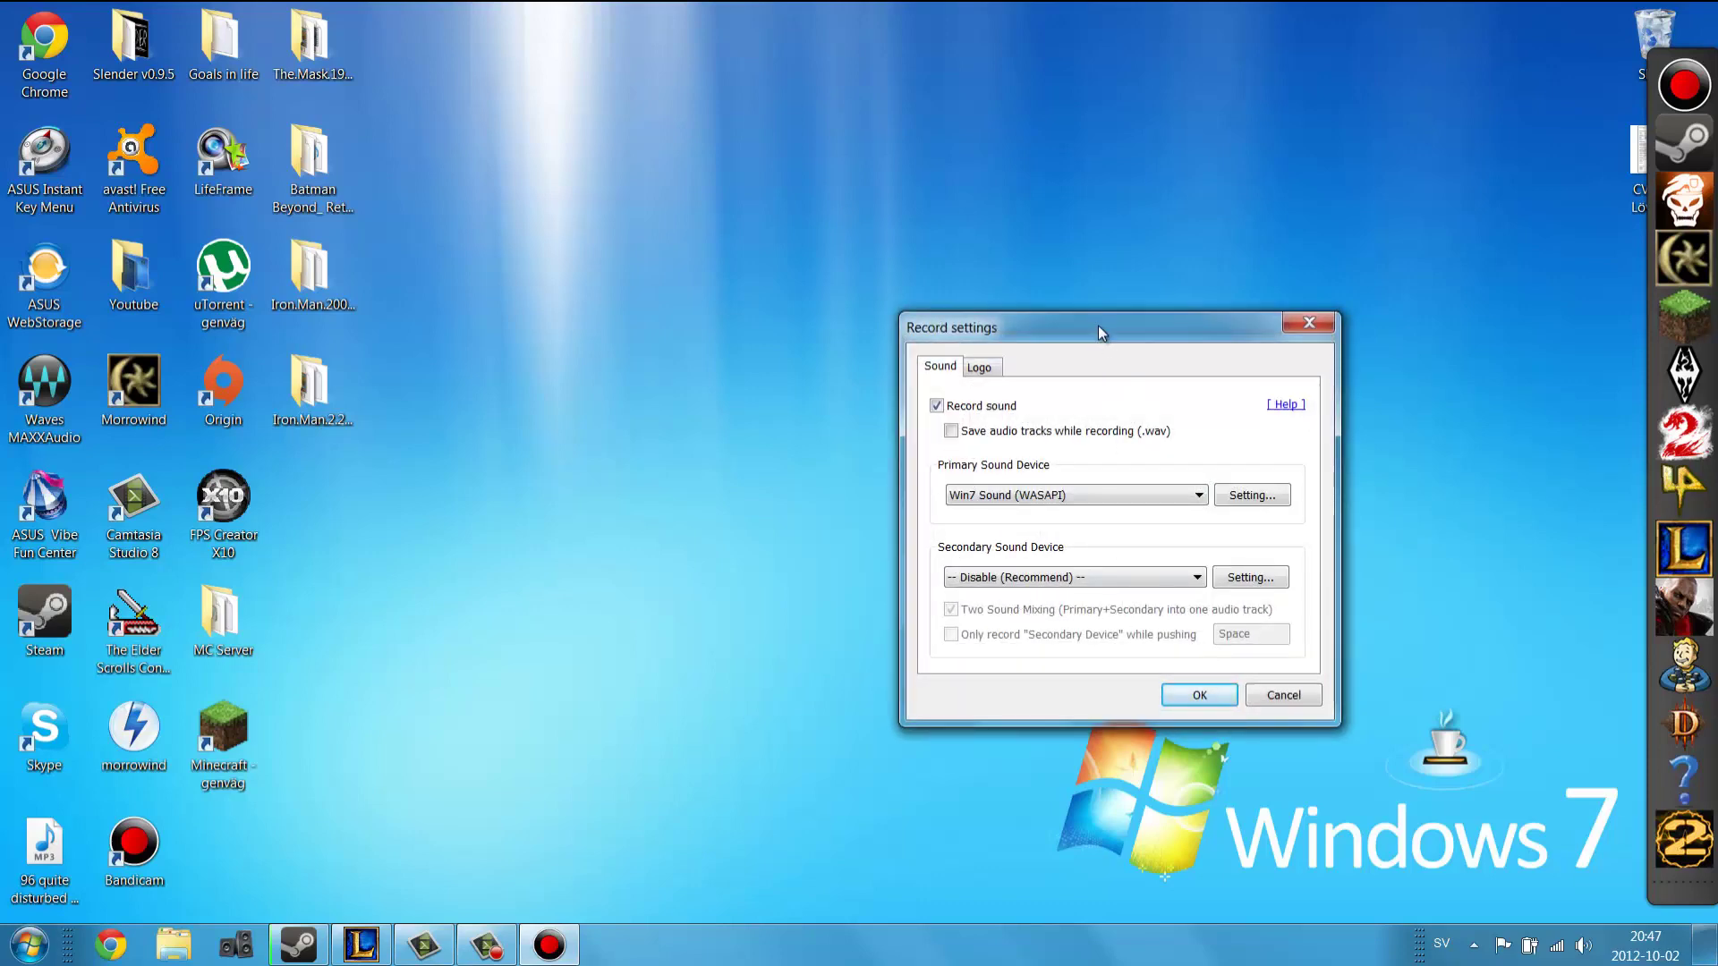
pyautogui.moveTo(1098, 324); pyautogui.dragTo(673, 319)
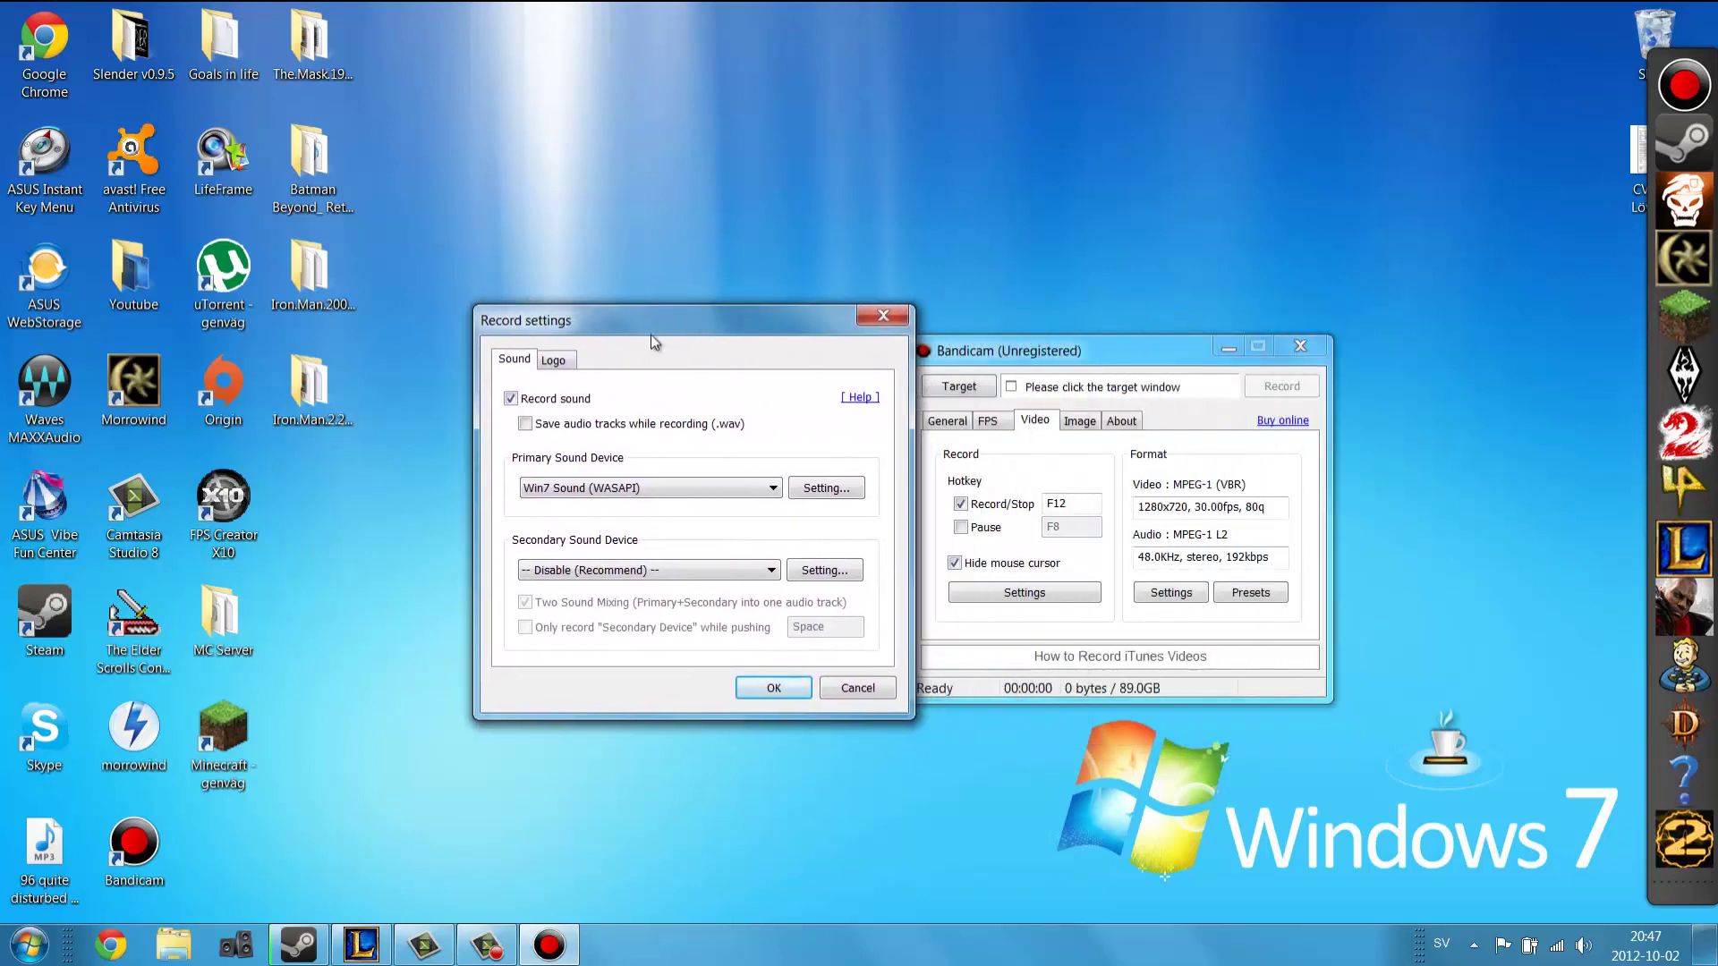
pyautogui.click(608, 491)
pyautogui.click(608, 490)
# - Set the Turtle Beach USB Headset mic as secondary device, leave push-to-talk off, and save
pyautogui.click(662, 570)
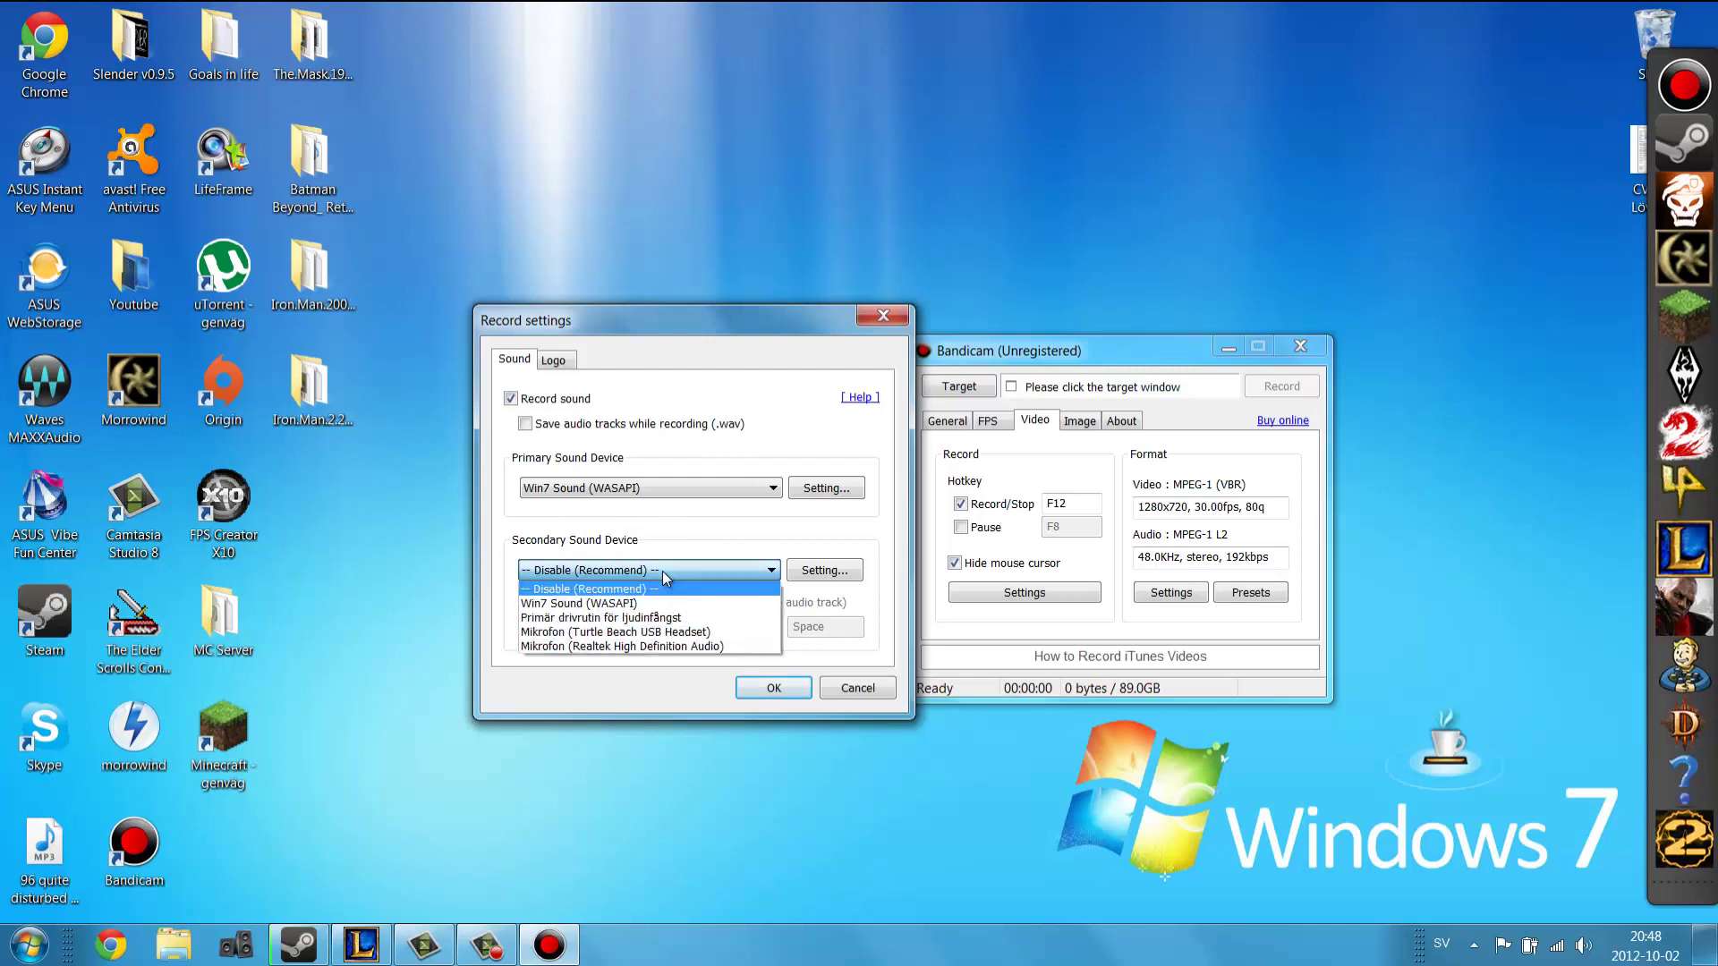
pyautogui.click(650, 633)
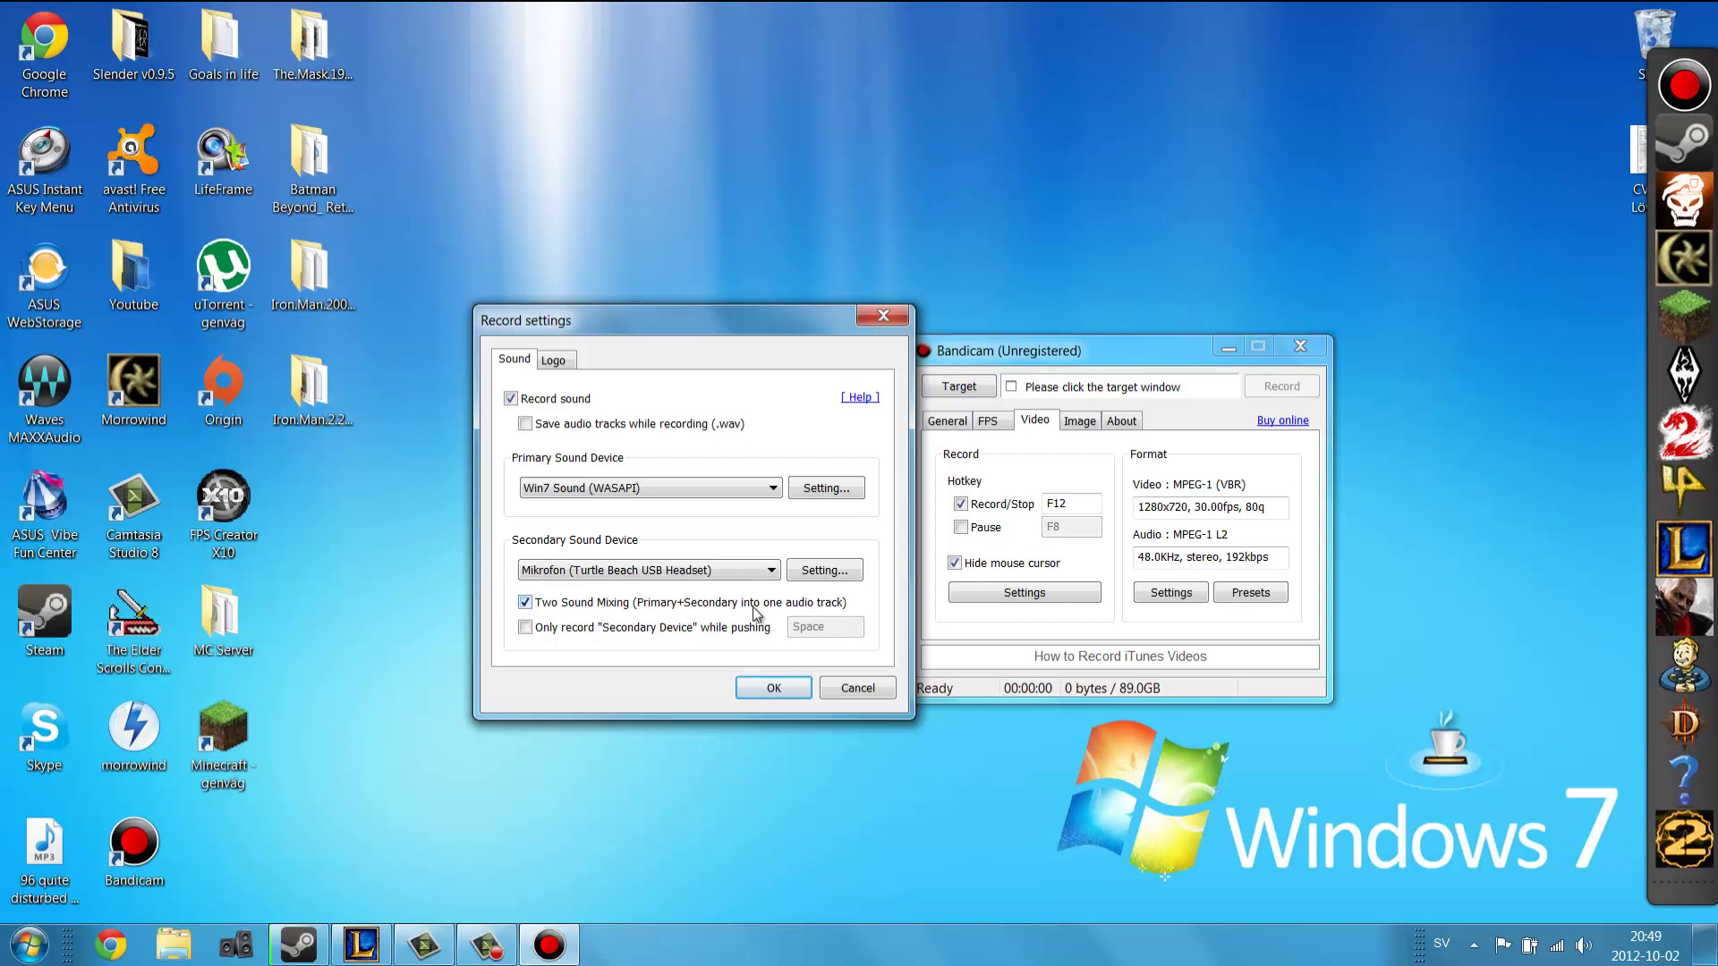
pyautogui.moveTo(666, 313); pyautogui.dragTo(658, 318)
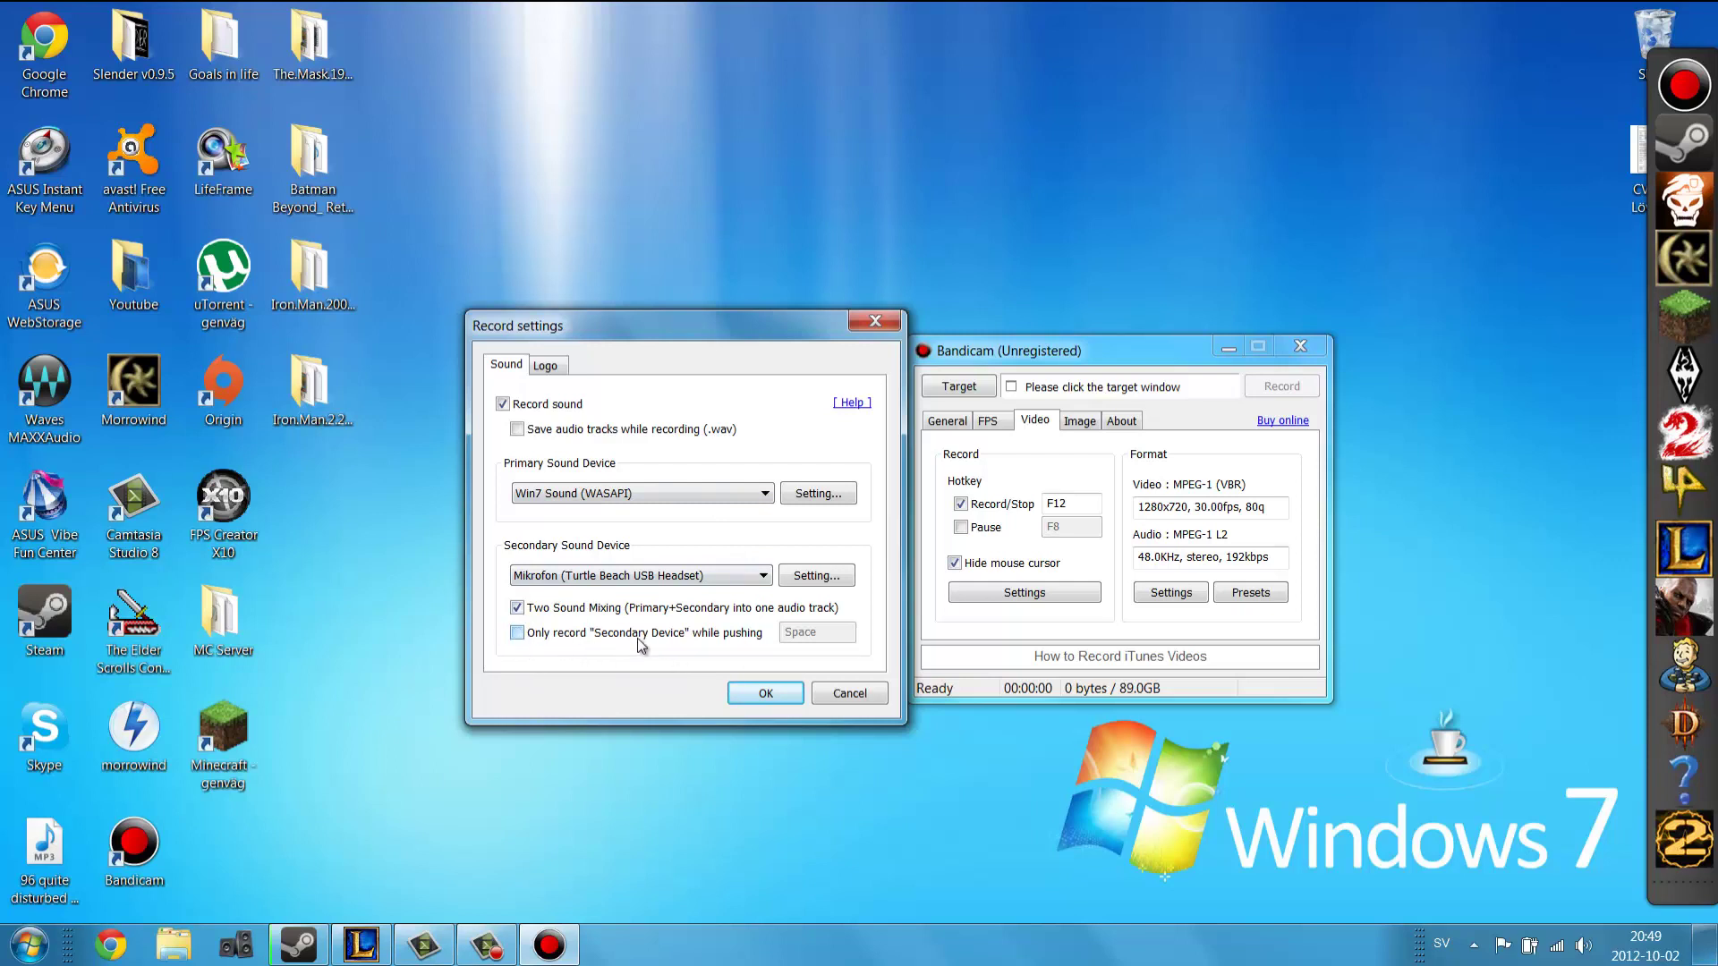
pyautogui.click(516, 634)
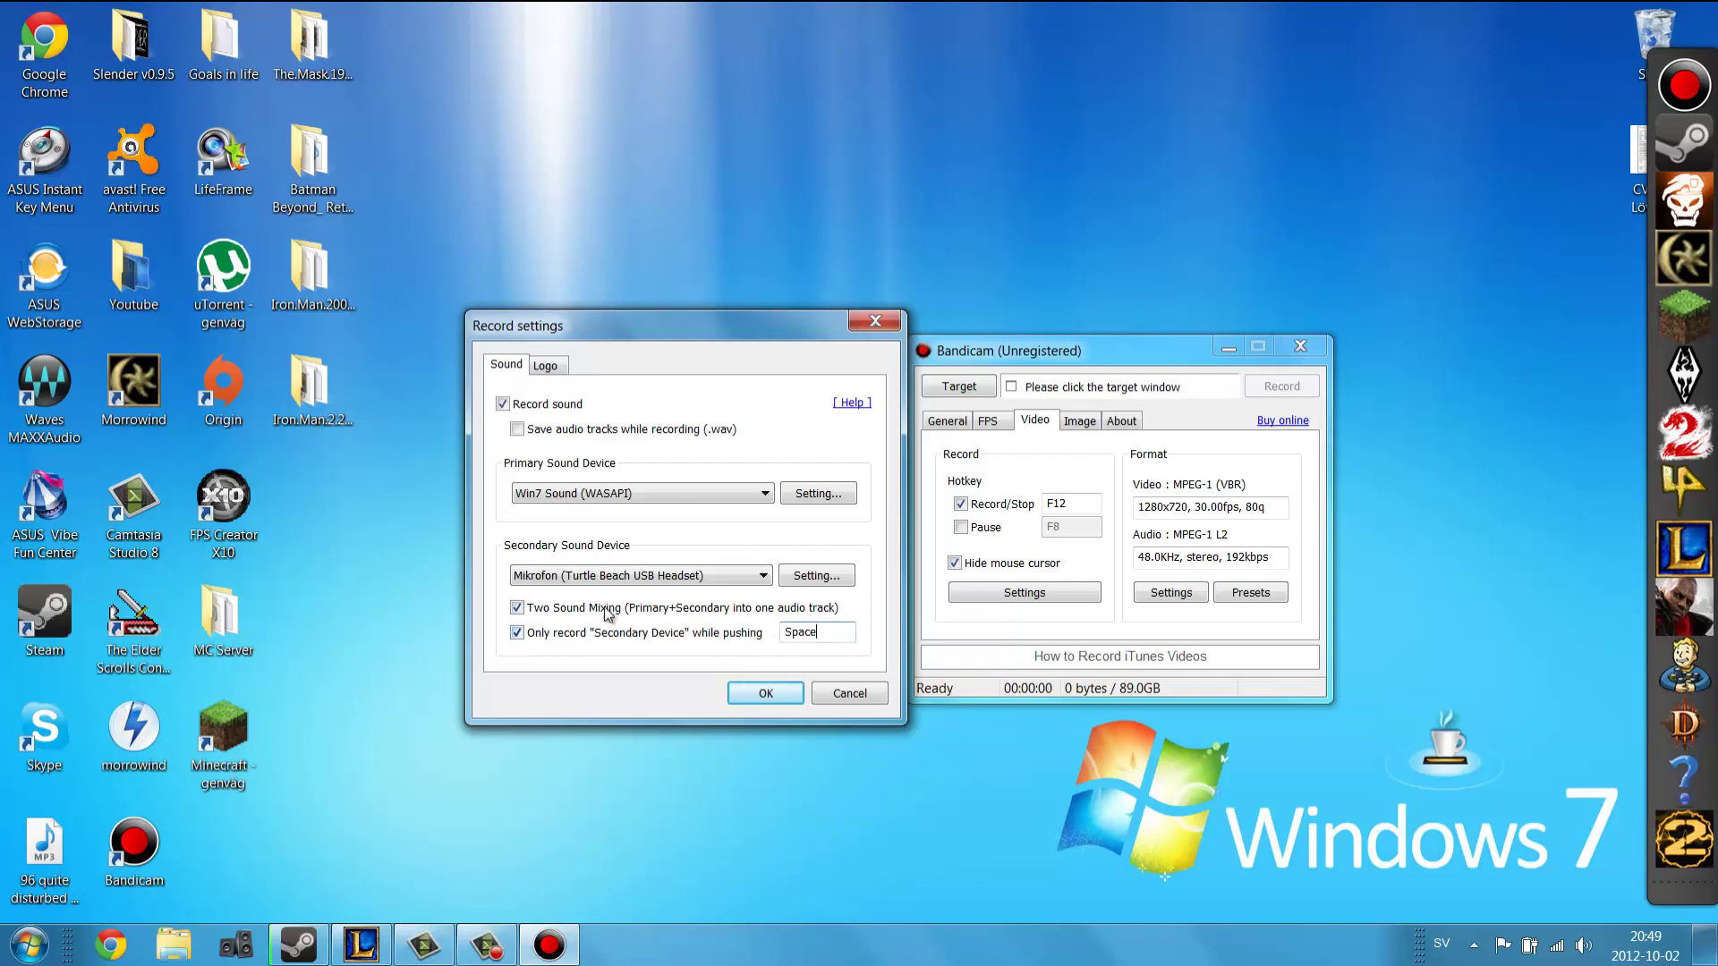
pyautogui.click(525, 632)
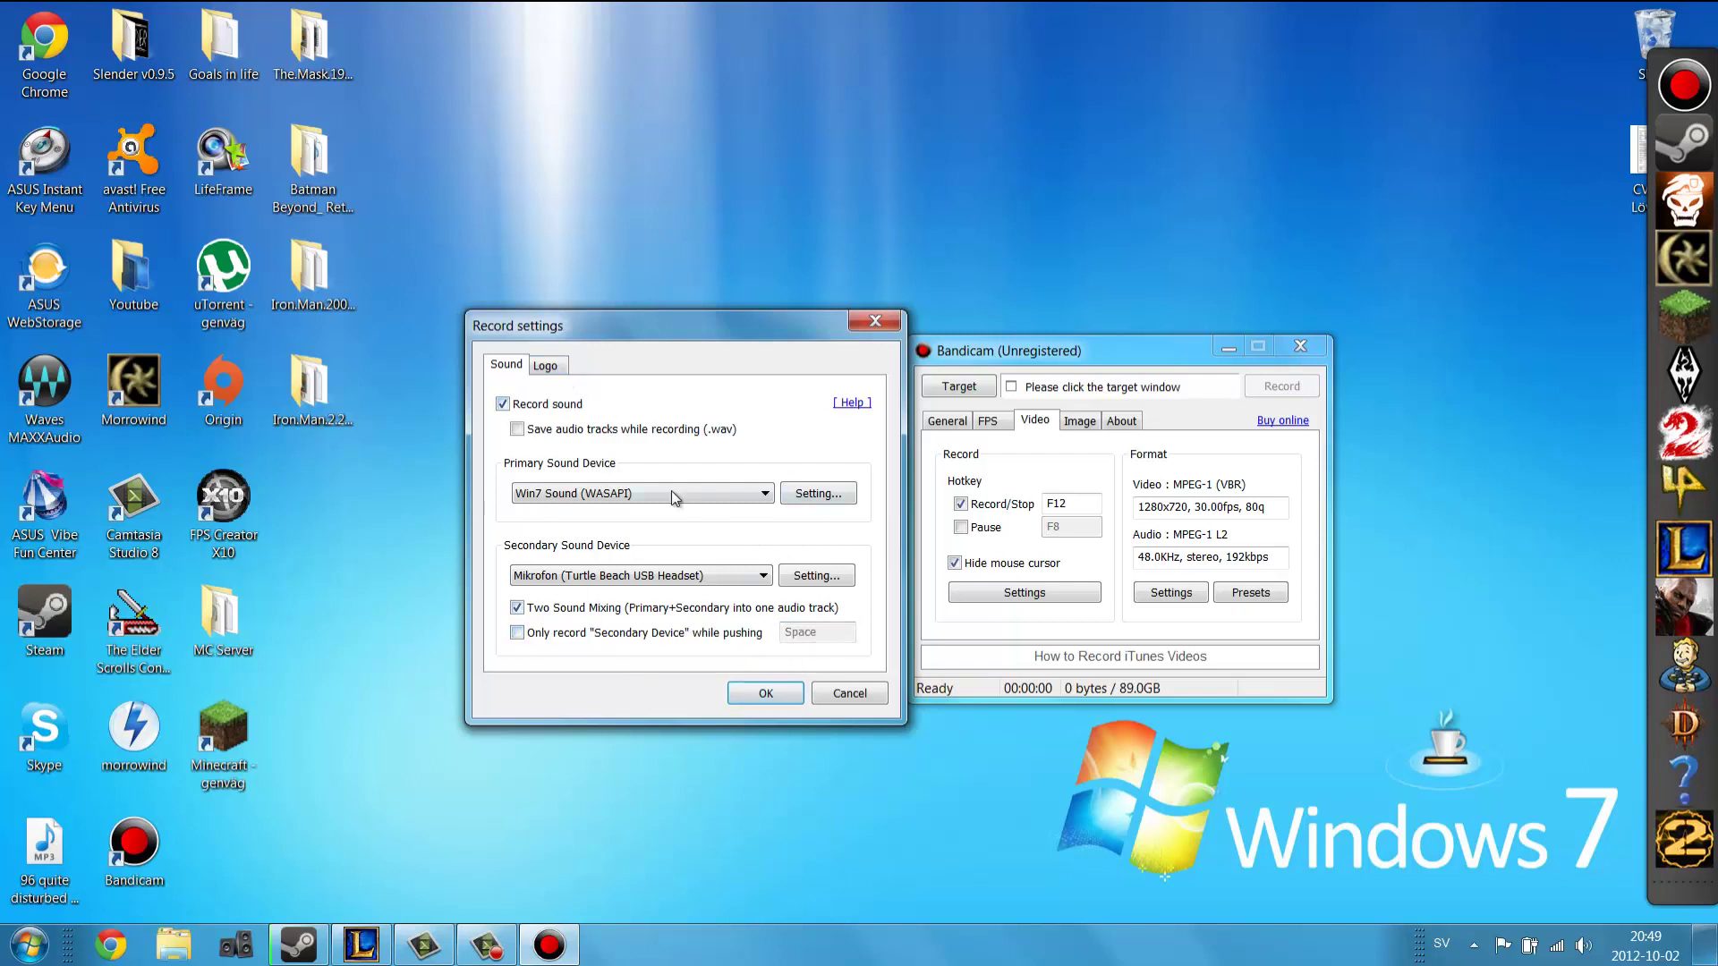
pyautogui.click(766, 695)
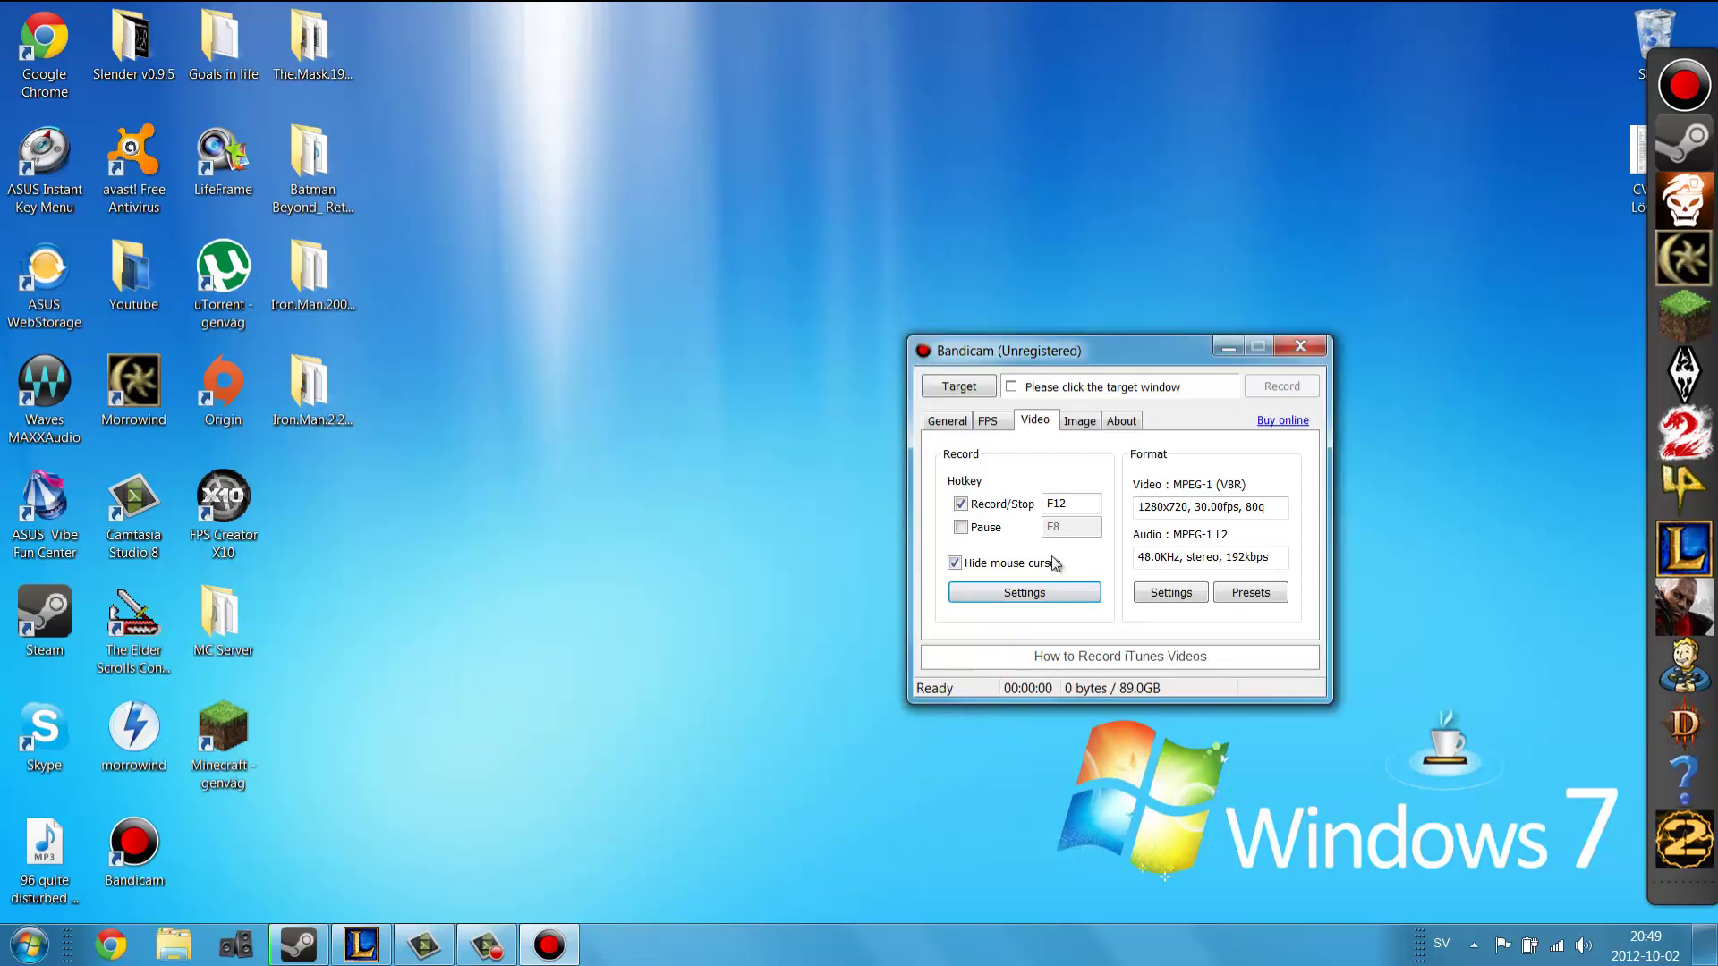
# - Check the empty Bandicam output folder from General options, then minimize Bandicam
pyautogui.click(988, 422)
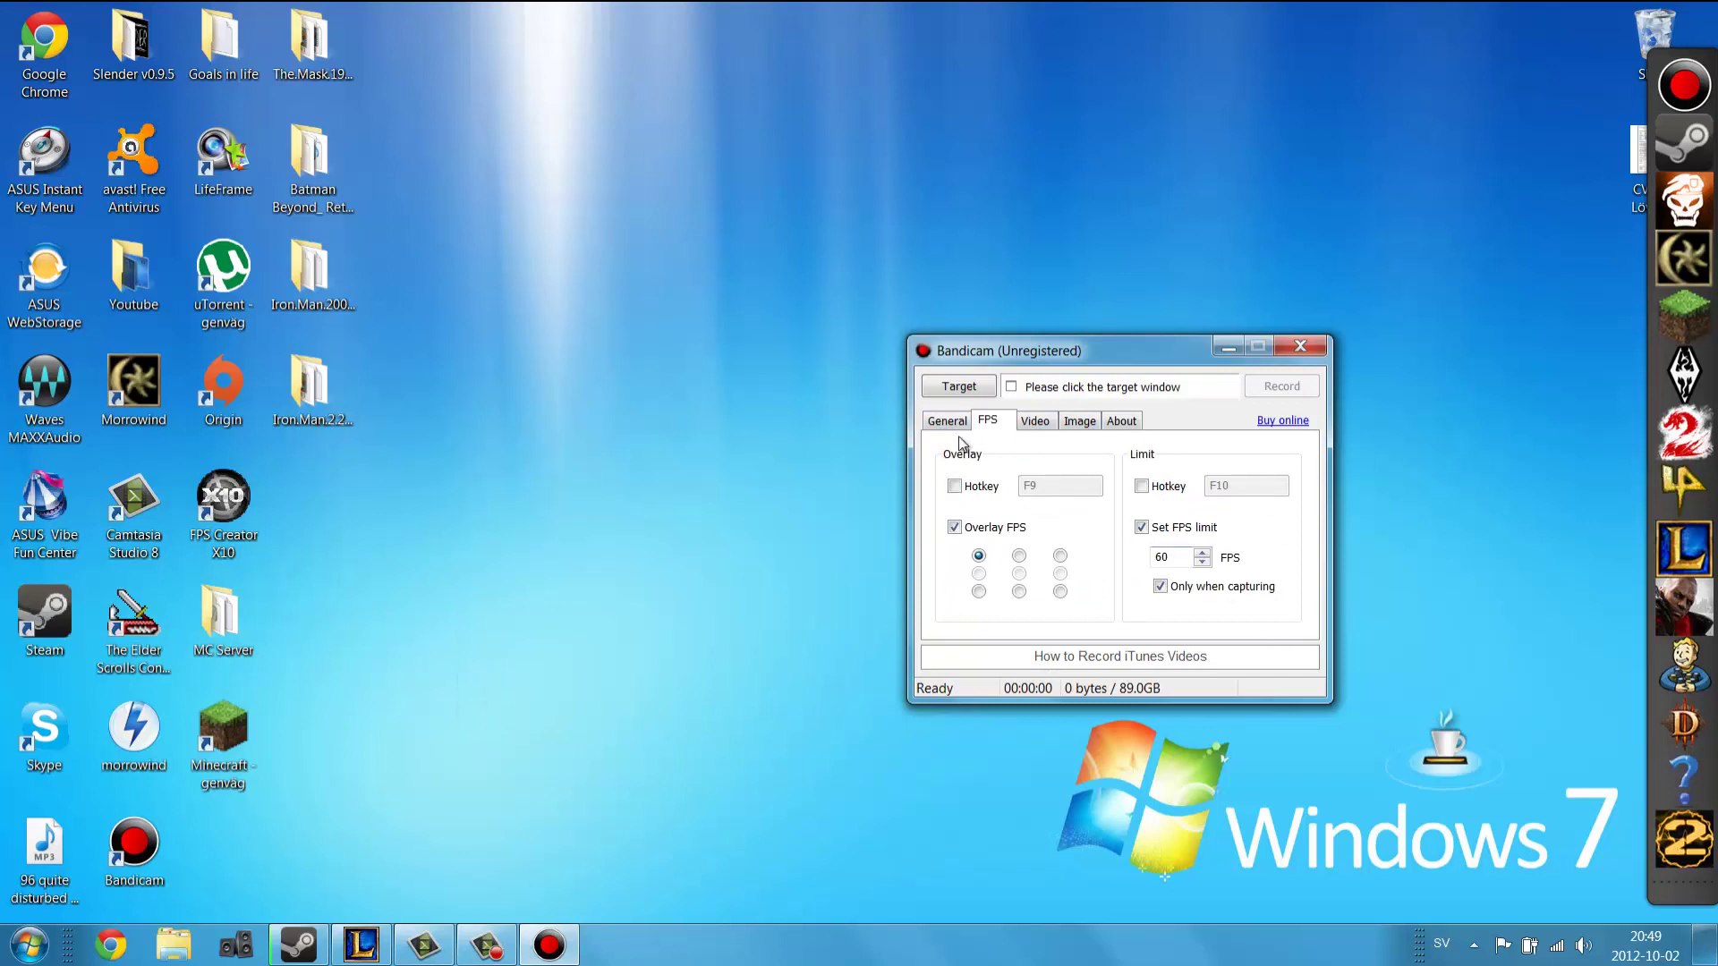
pyautogui.click(950, 423)
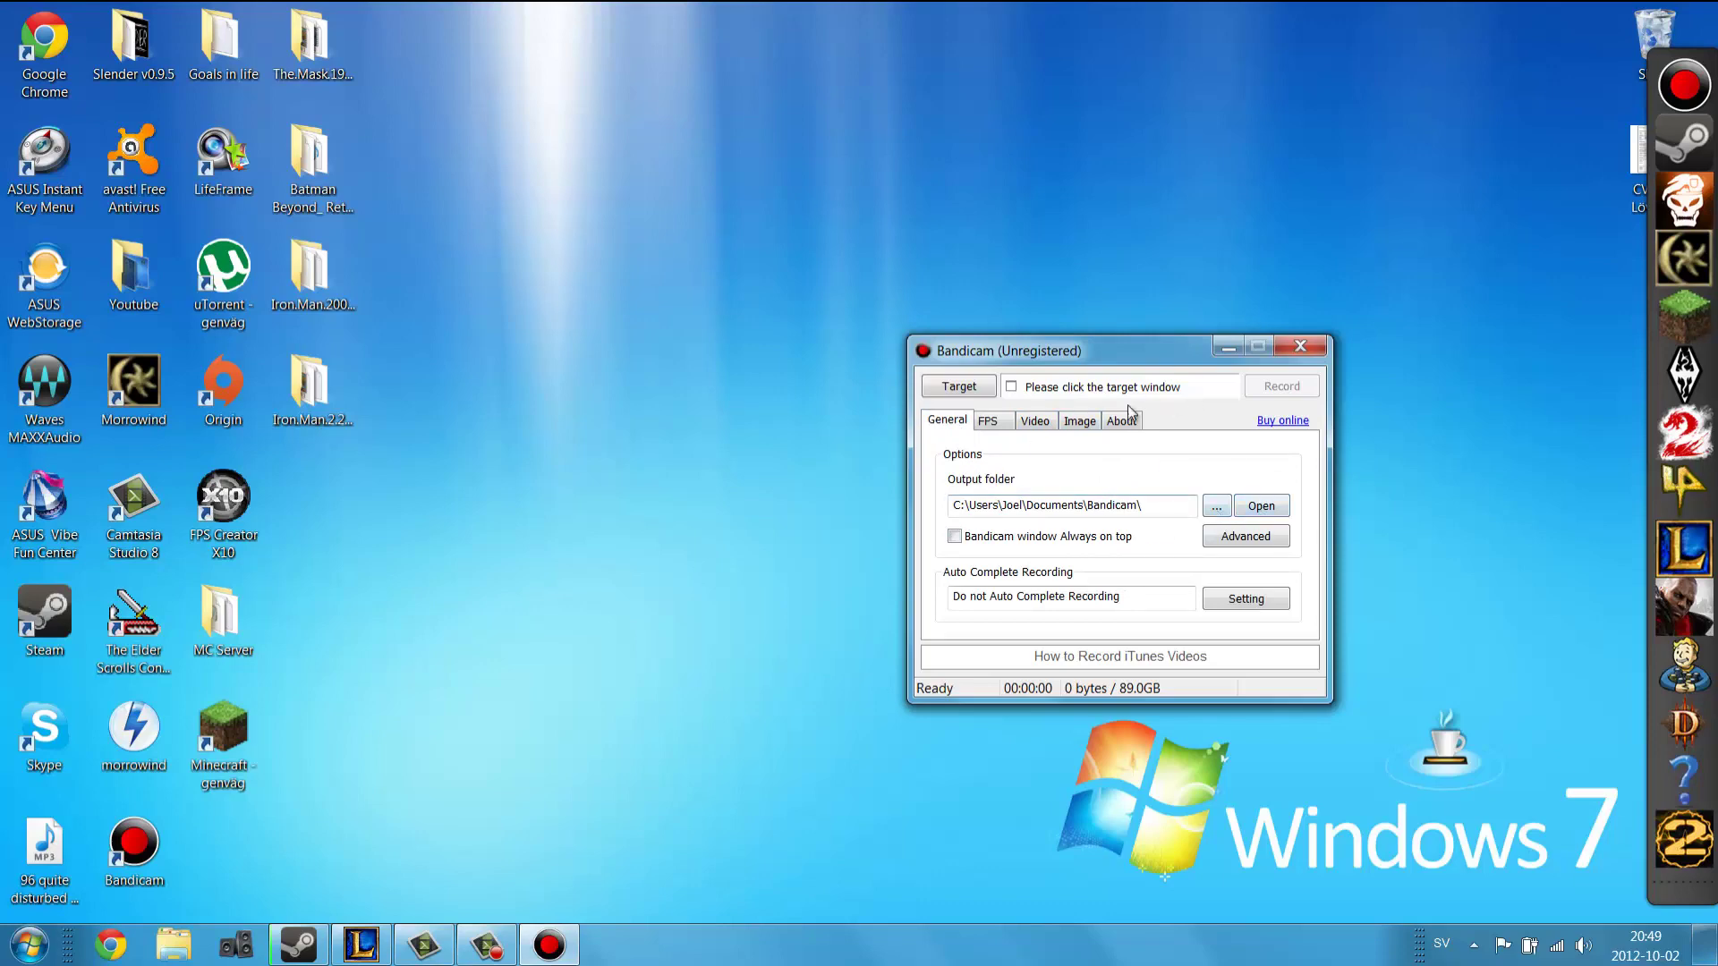
pyautogui.click(1240, 512)
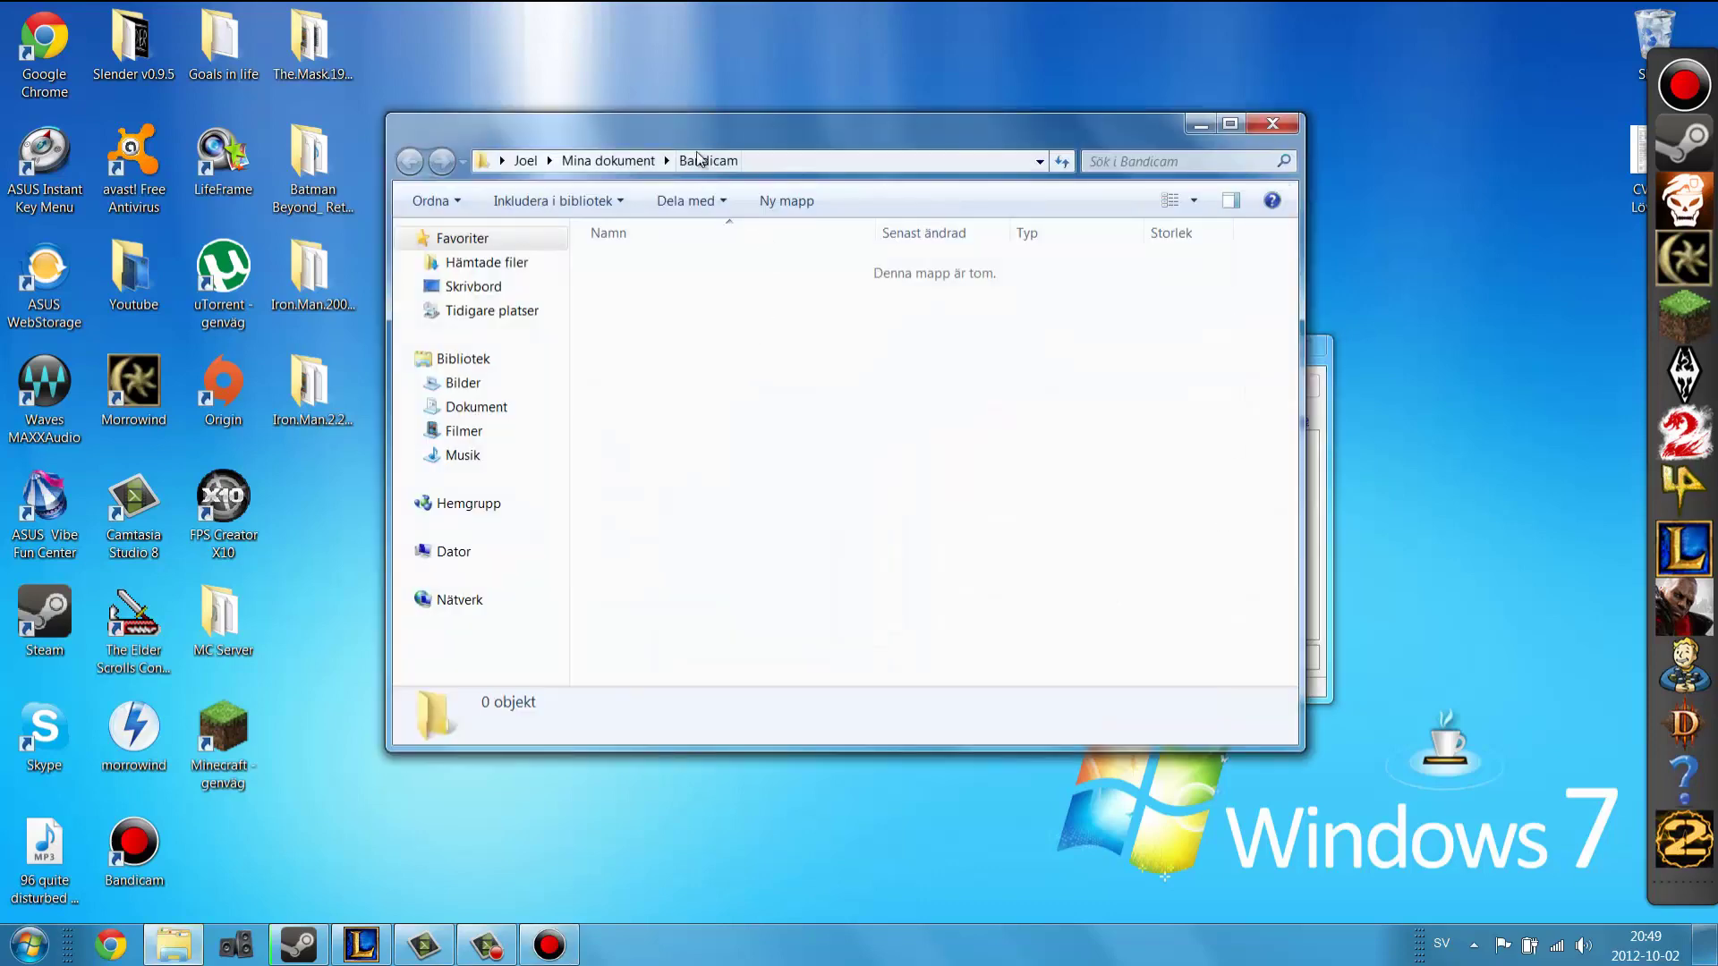
pyautogui.moveTo(857, 131); pyautogui.dragTo(815, 102)
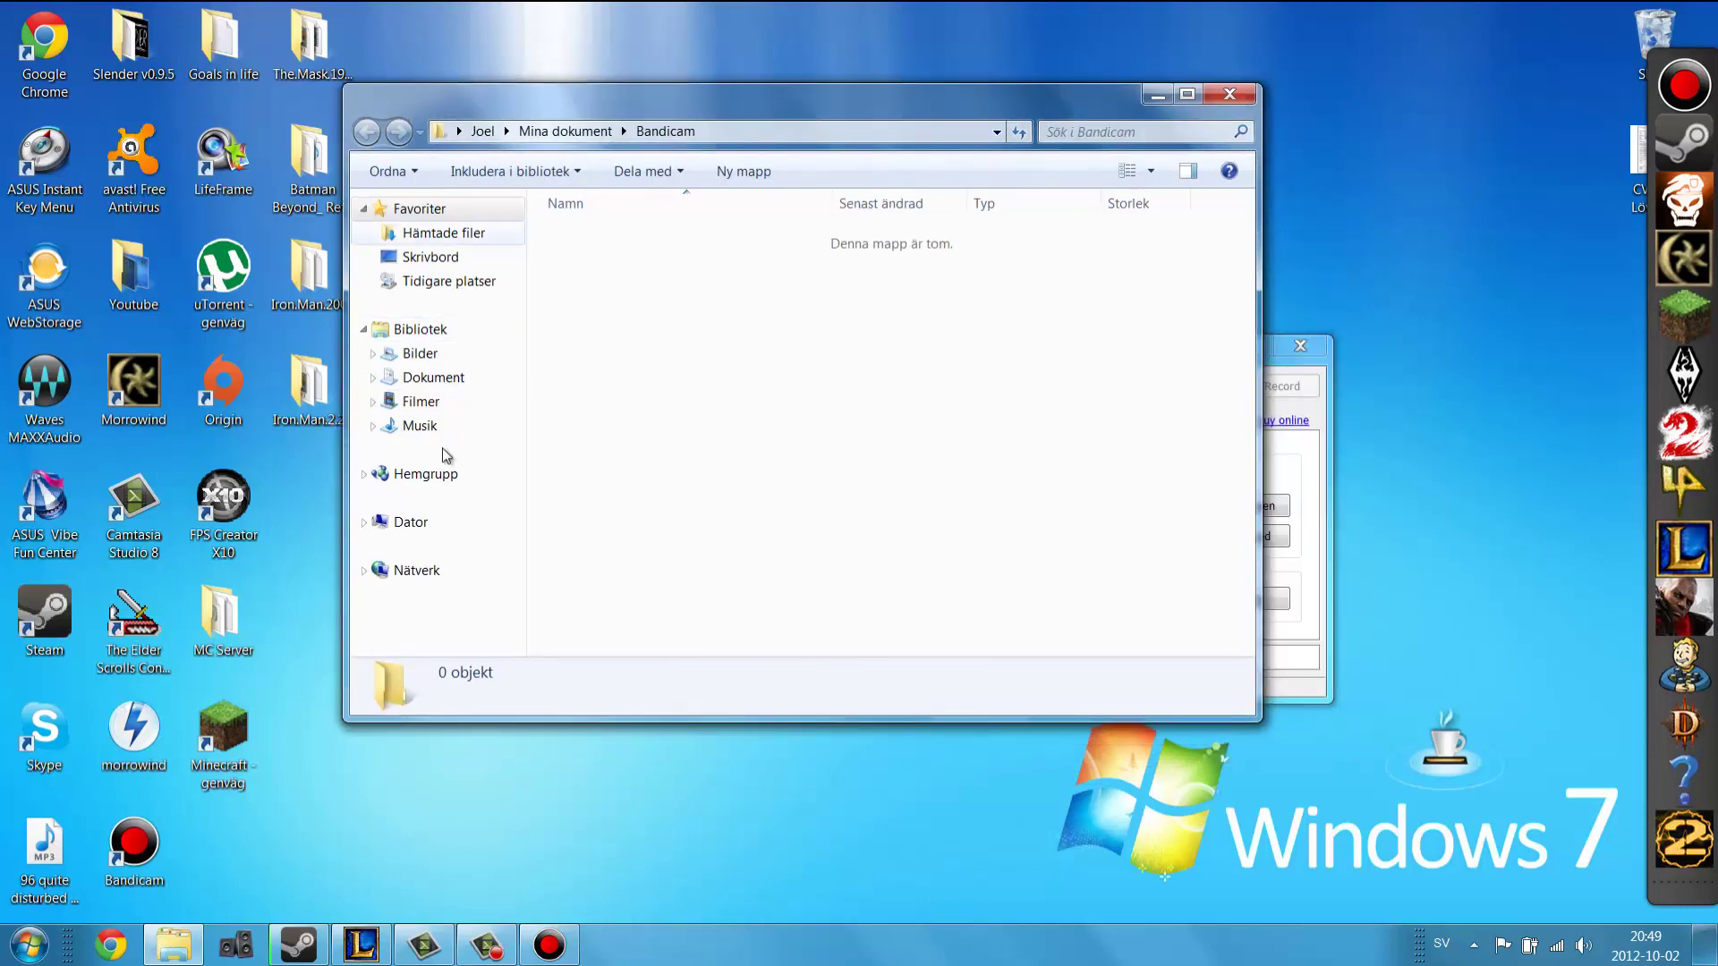
pyautogui.click(1227, 95)
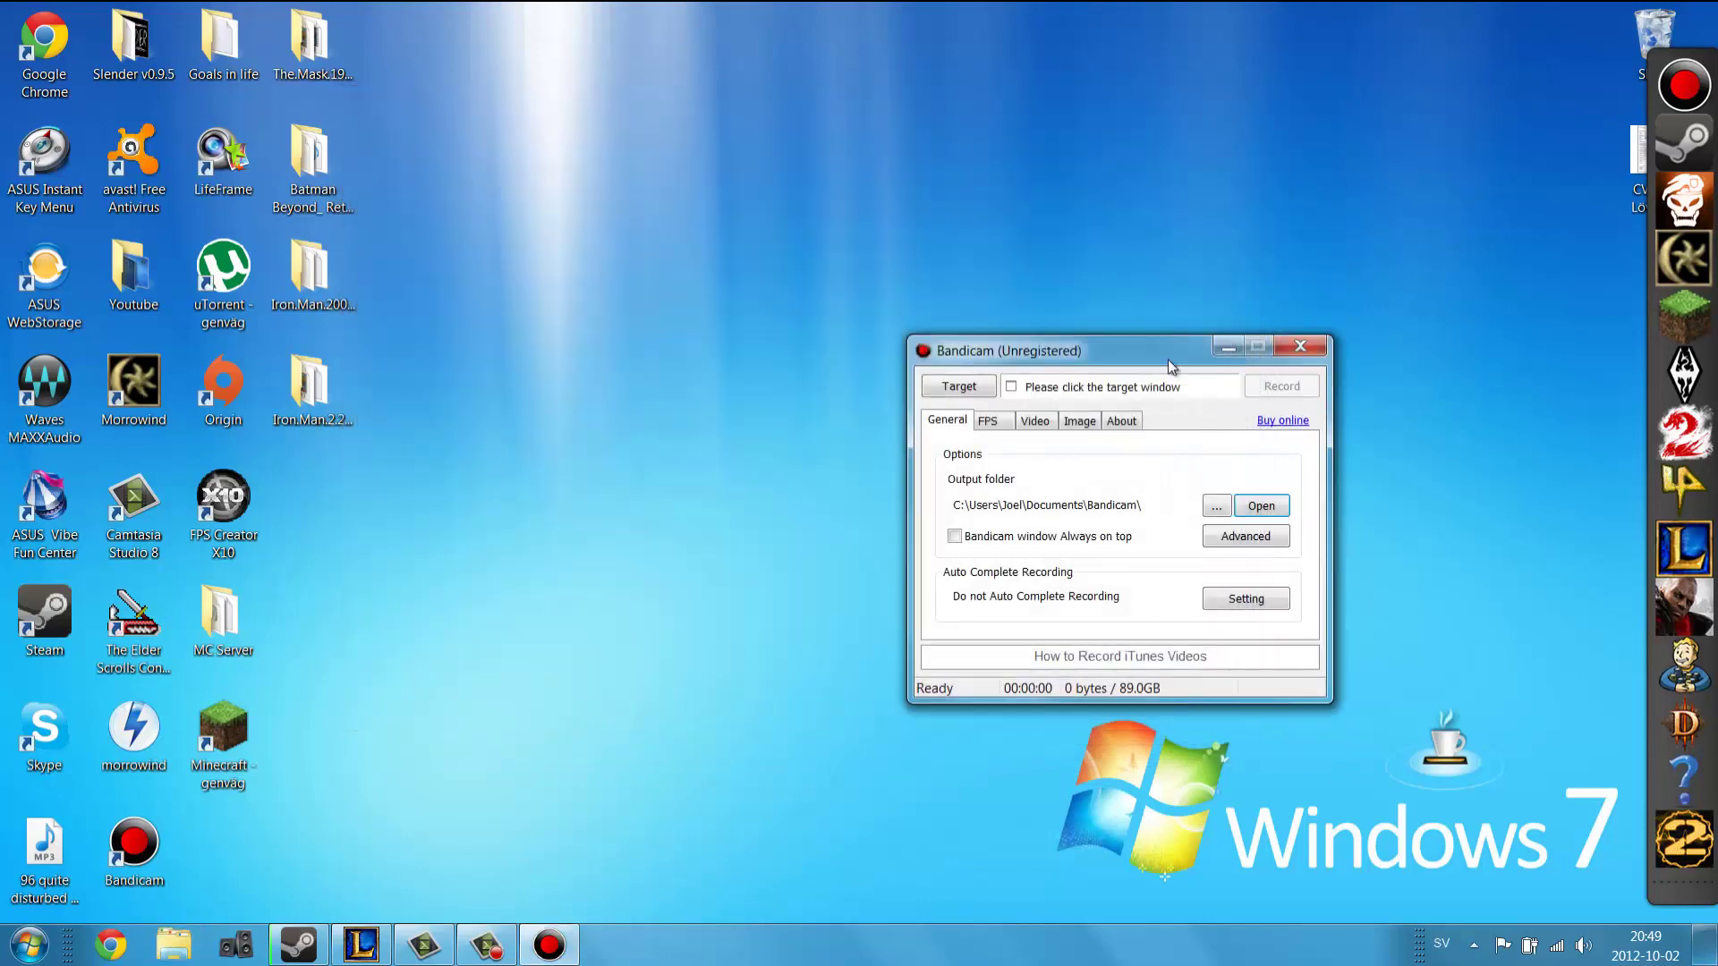
pyautogui.click(1226, 351)
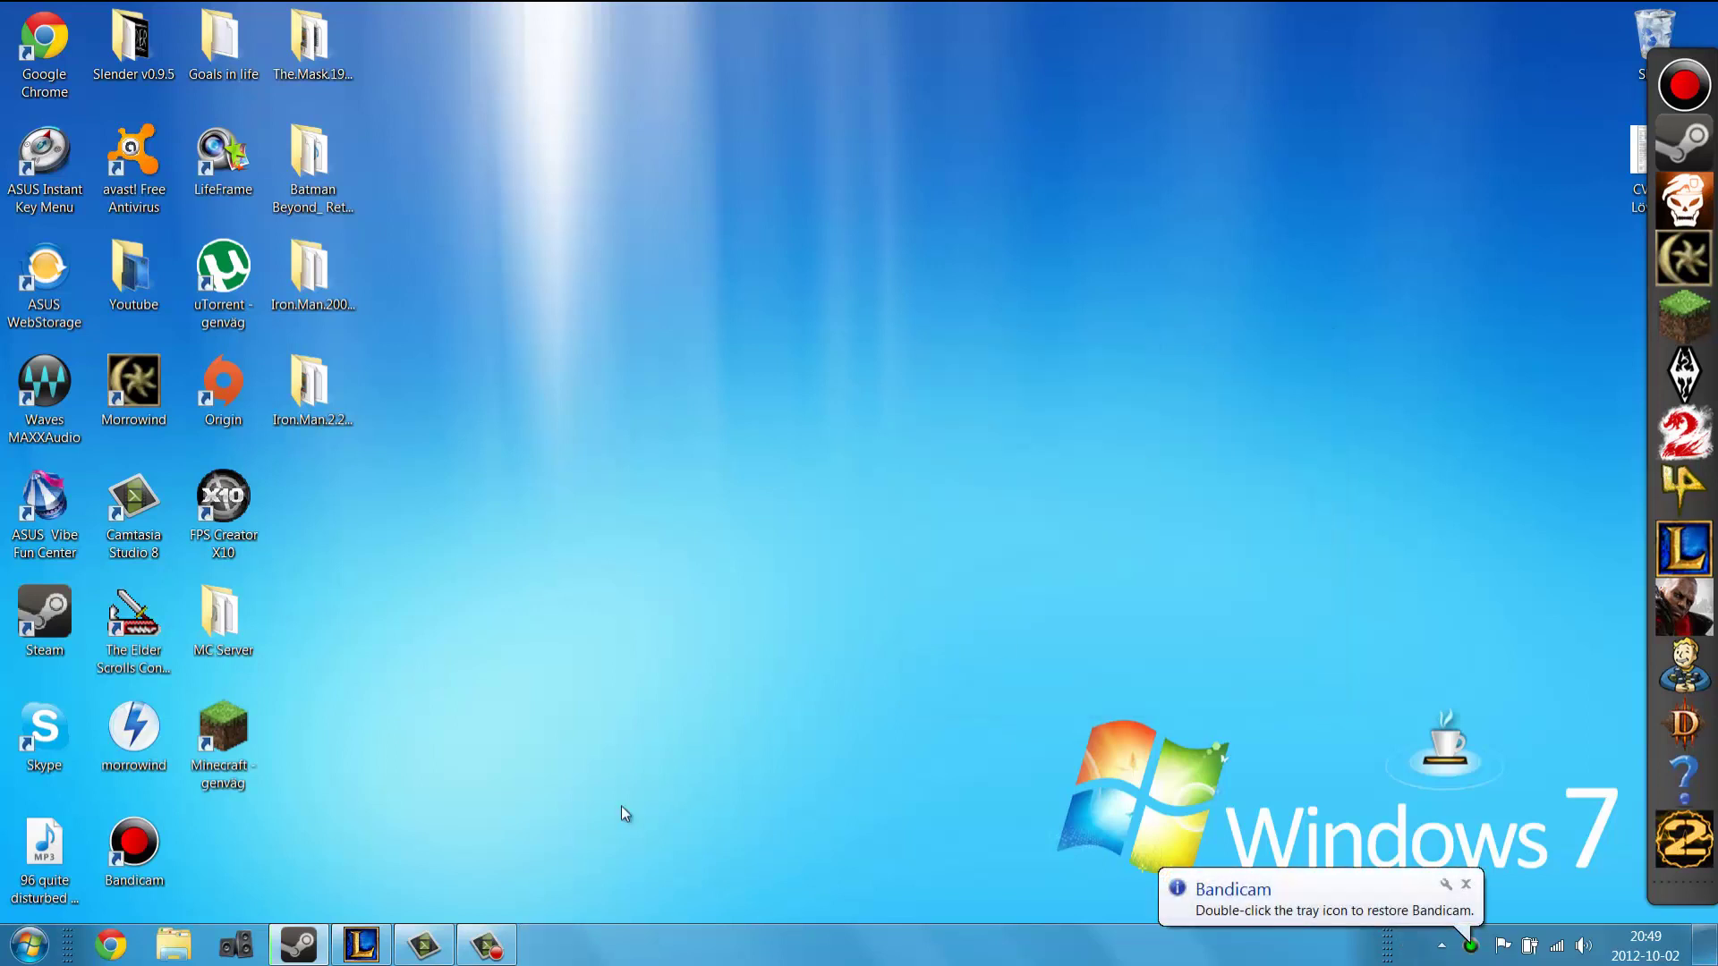
# - Restore the Bandicam window from its hidden system tray icon
pyautogui.click(1470, 945)
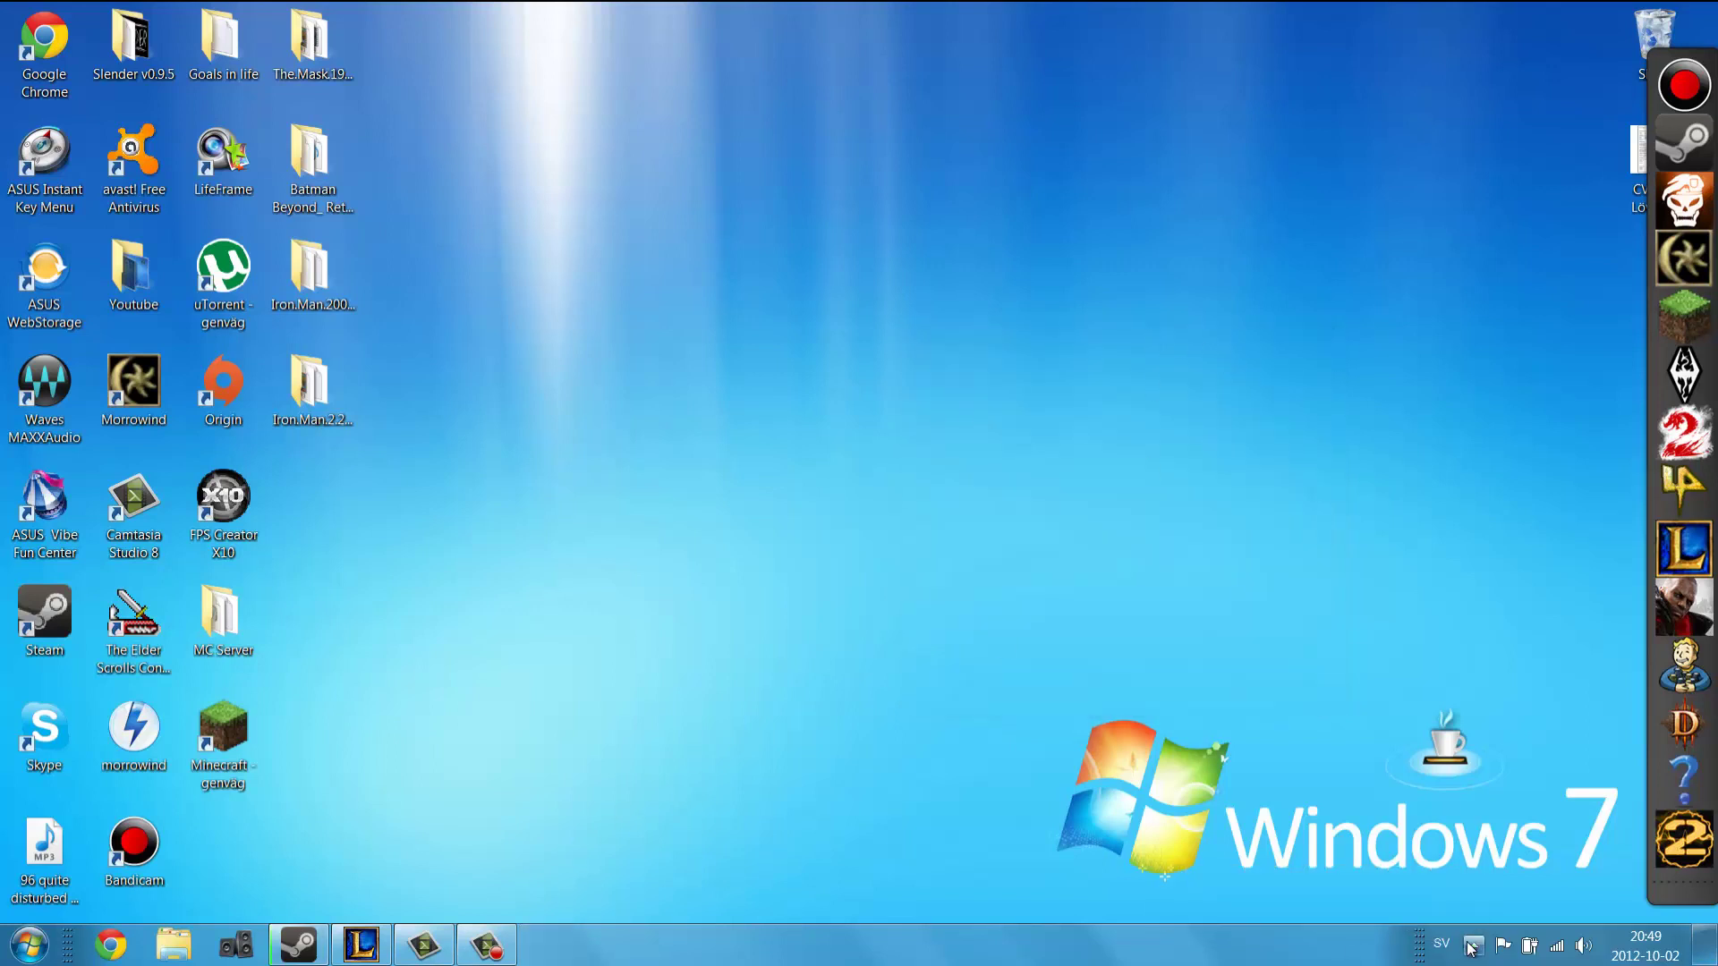
pyautogui.click(1472, 945)
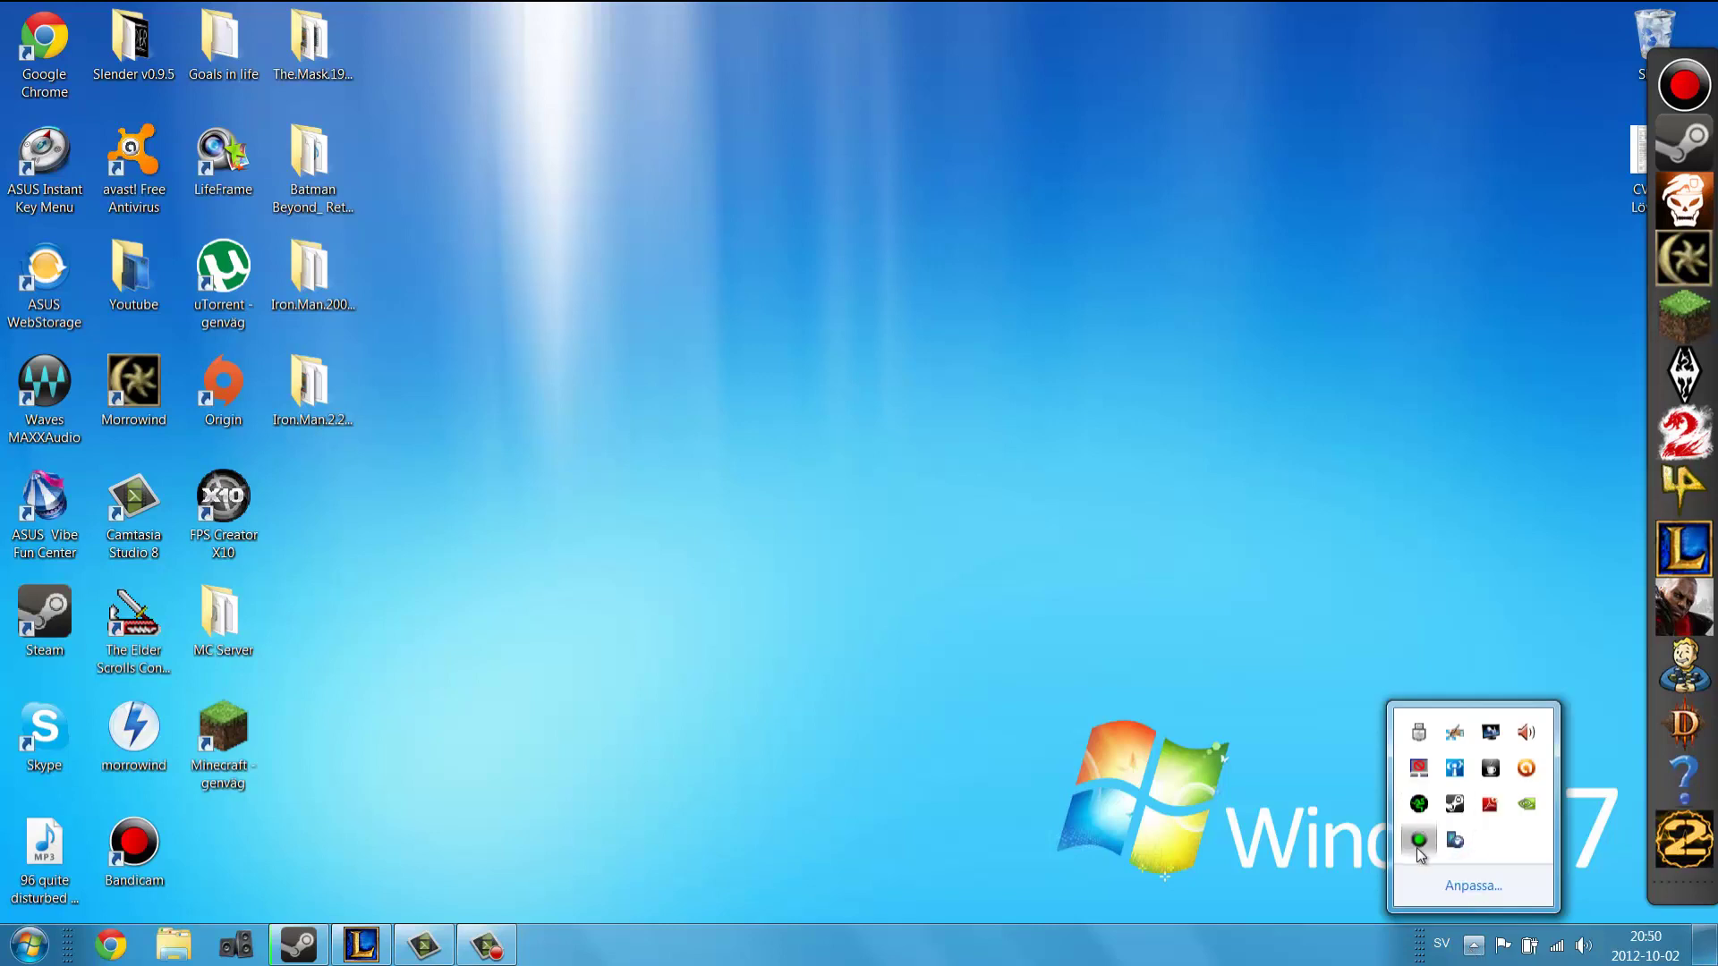
pyautogui.doubleClick(1420, 842)
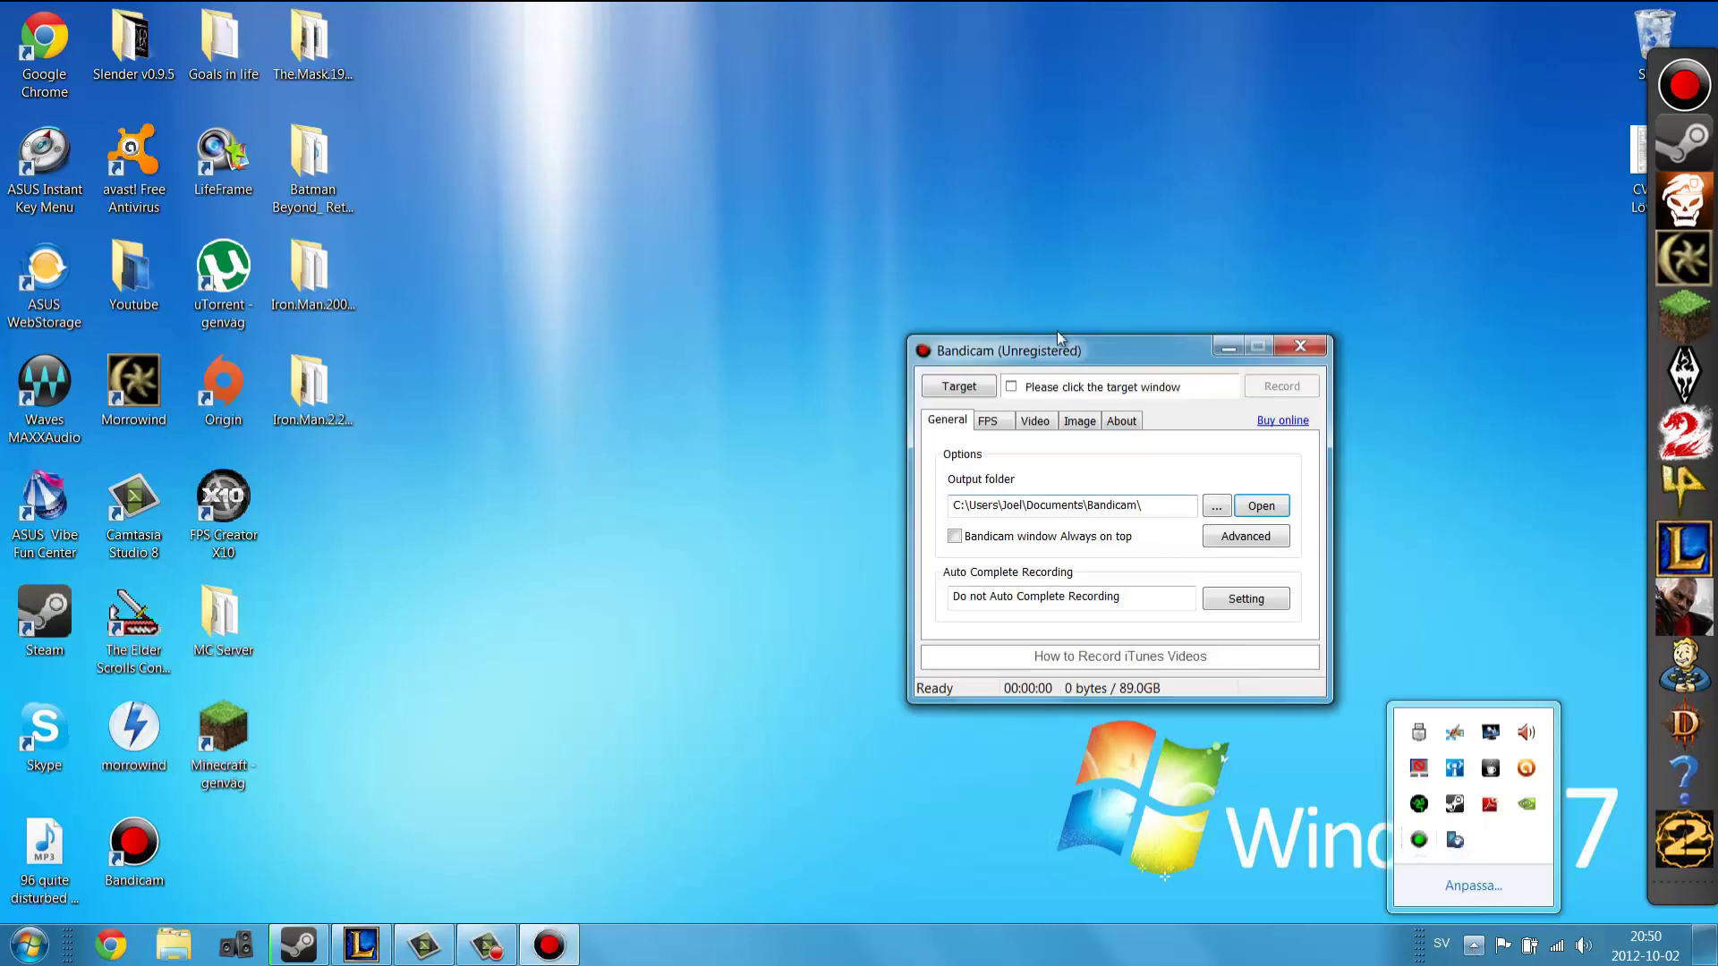
# - Set the target to Rectangle on a screen and size it to about 1168x714 from (375, 152)
pyautogui.click(982, 385)
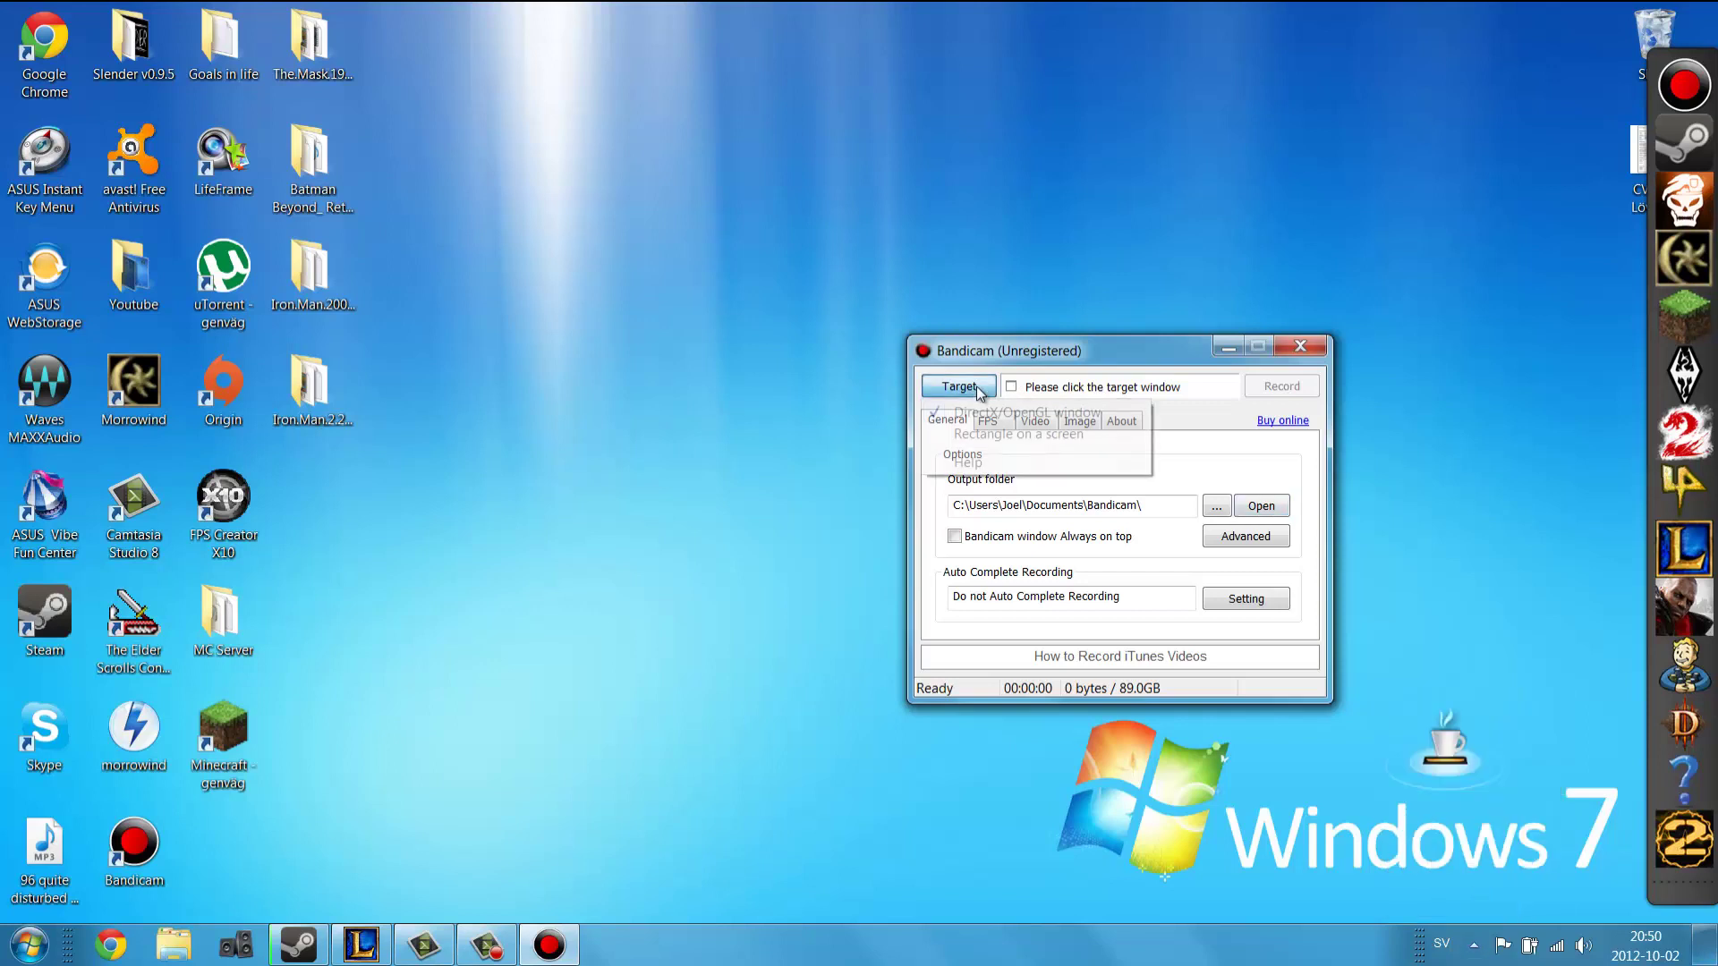
pyautogui.click(991, 438)
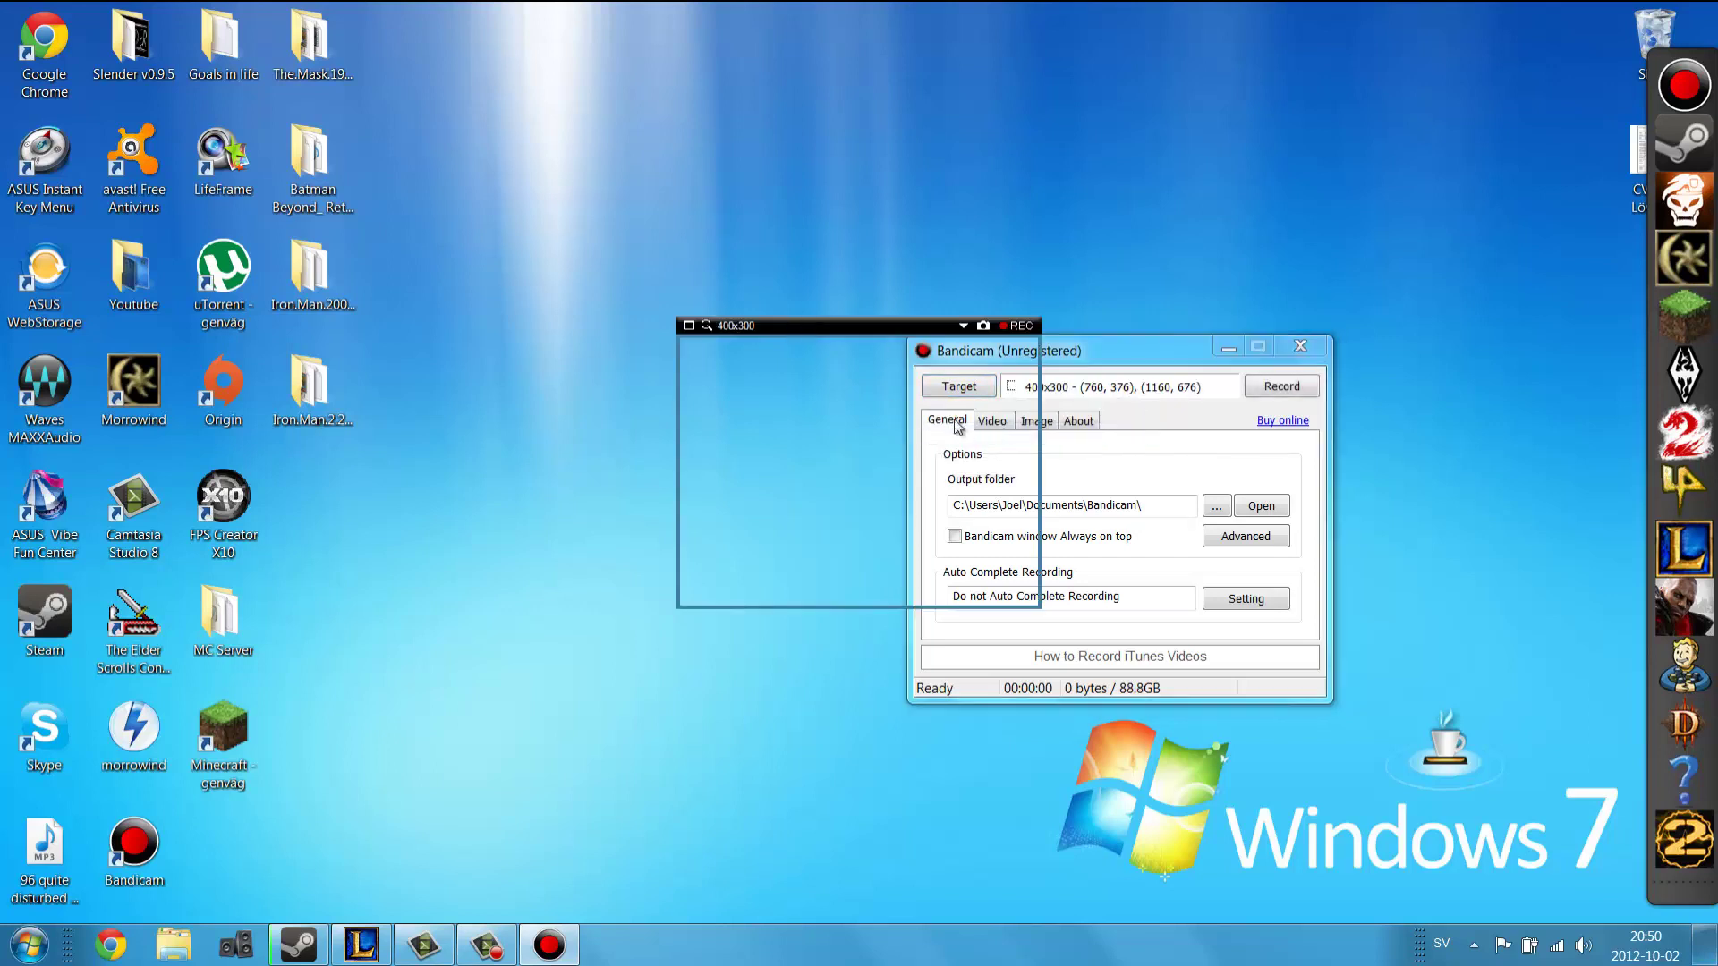
pyautogui.moveTo(1040, 608); pyautogui.dragTo(1590, 917)
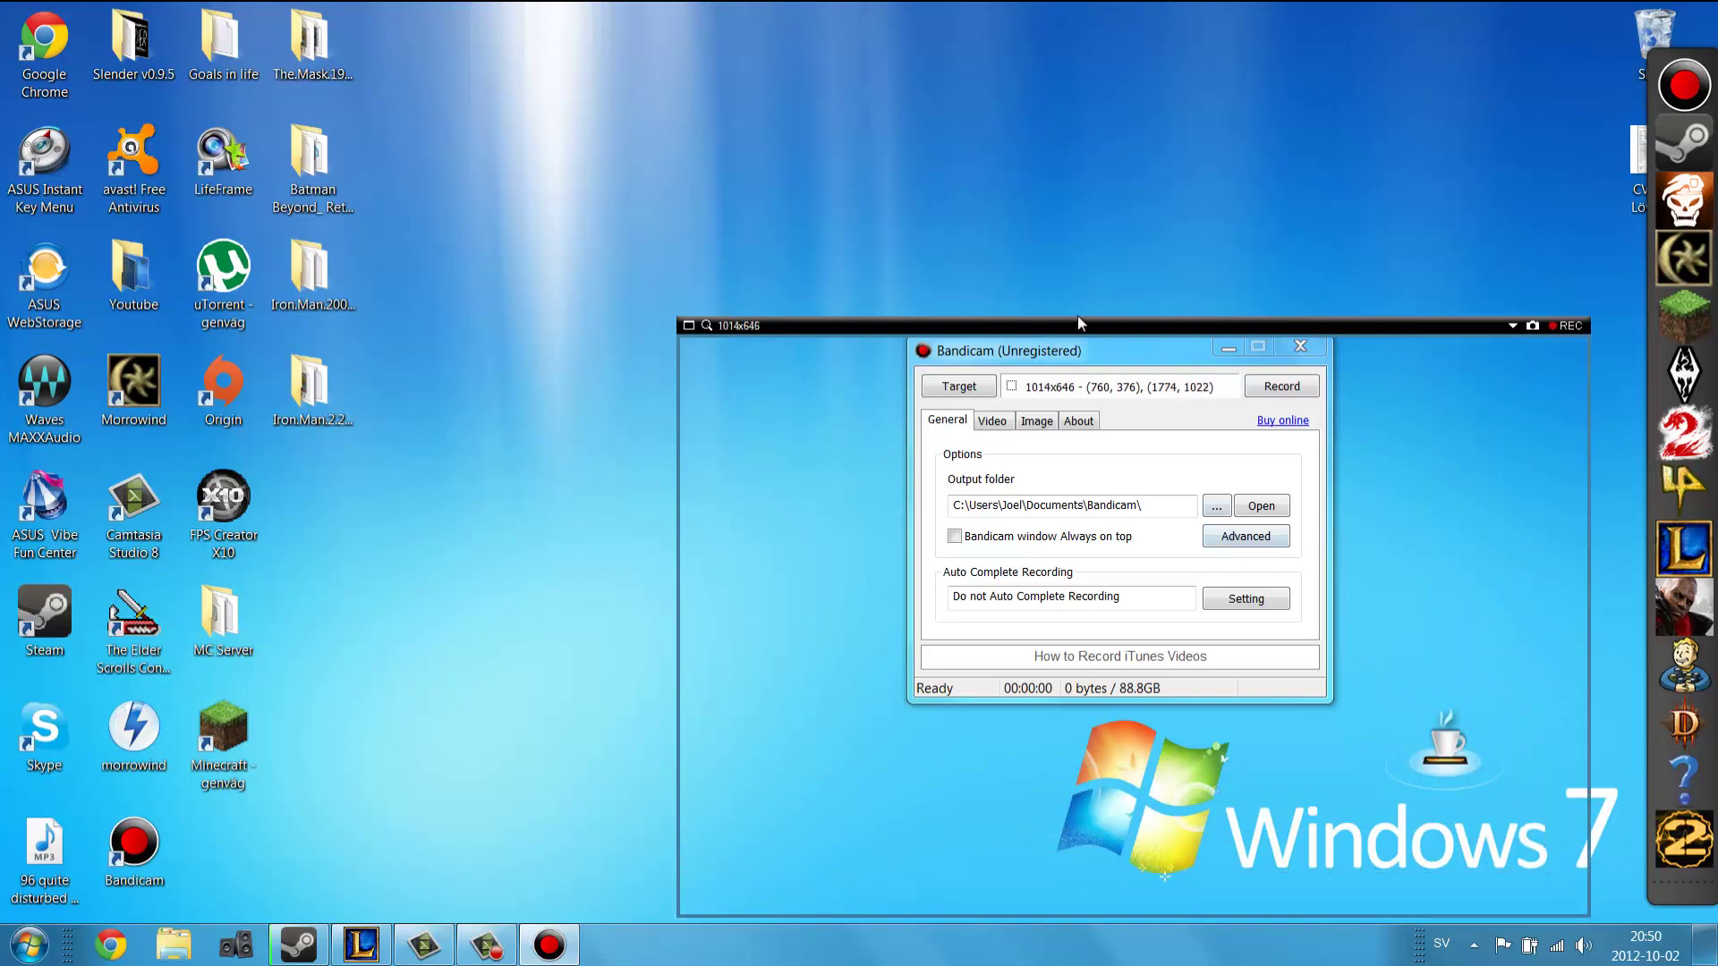
pyautogui.moveTo(1085, 330); pyautogui.dragTo(741, 129)
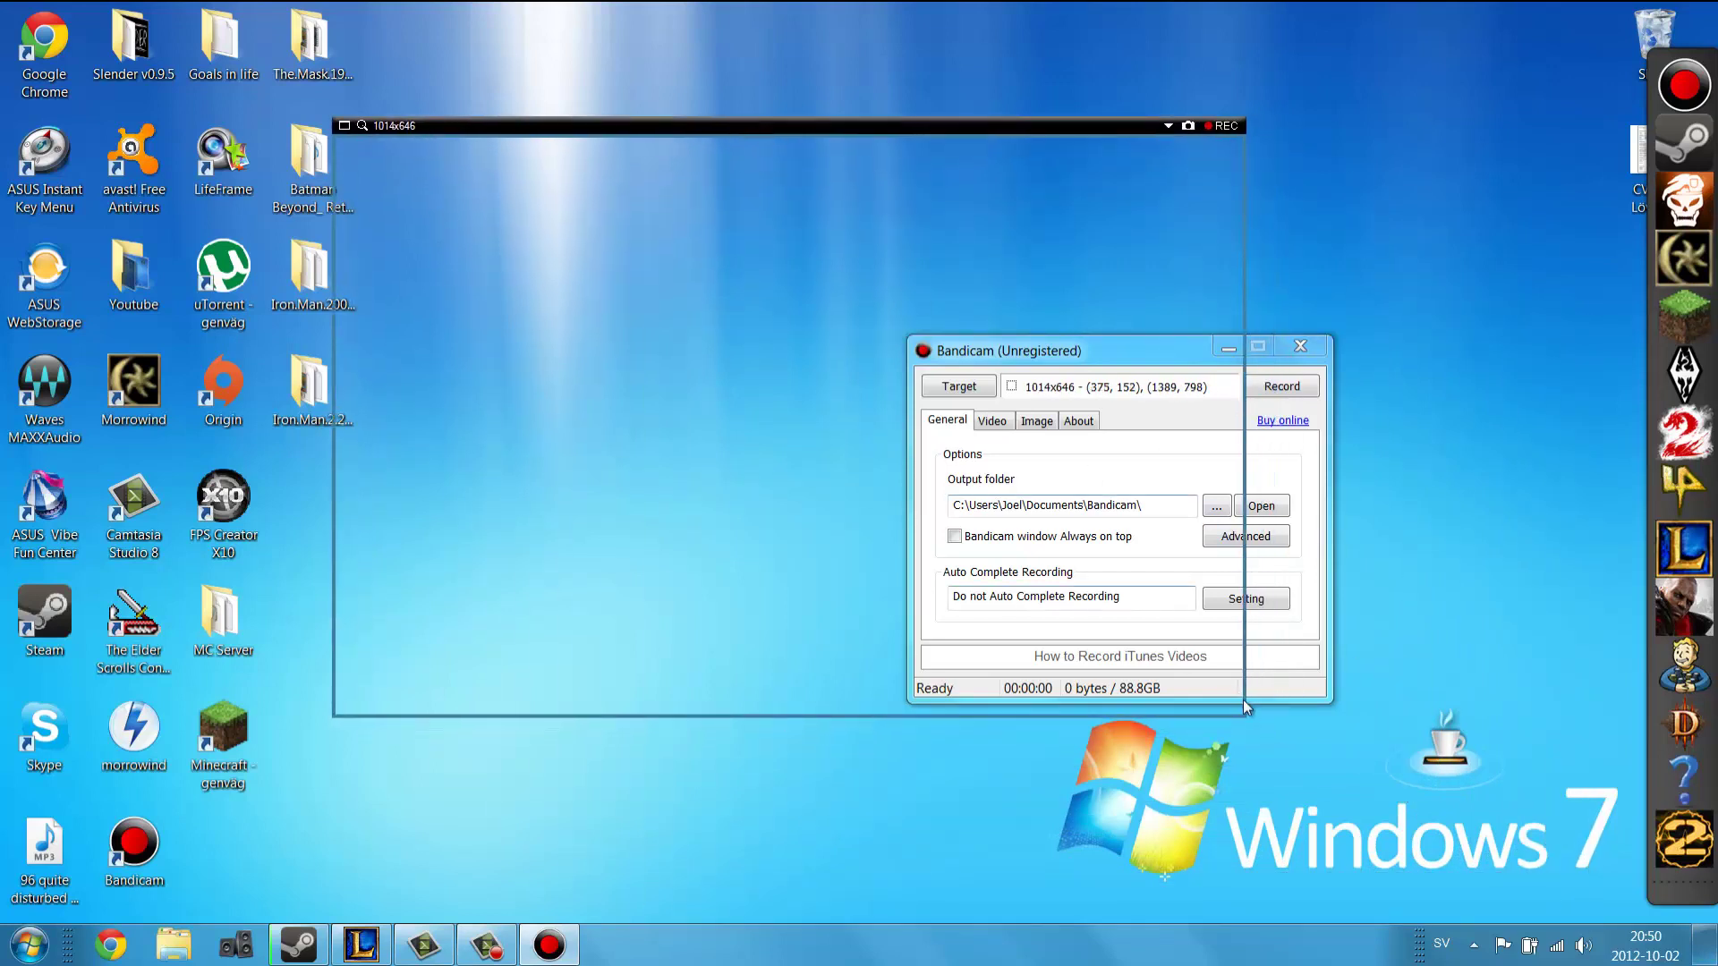
pyautogui.moveTo(1242, 712); pyautogui.dragTo(1383, 771)
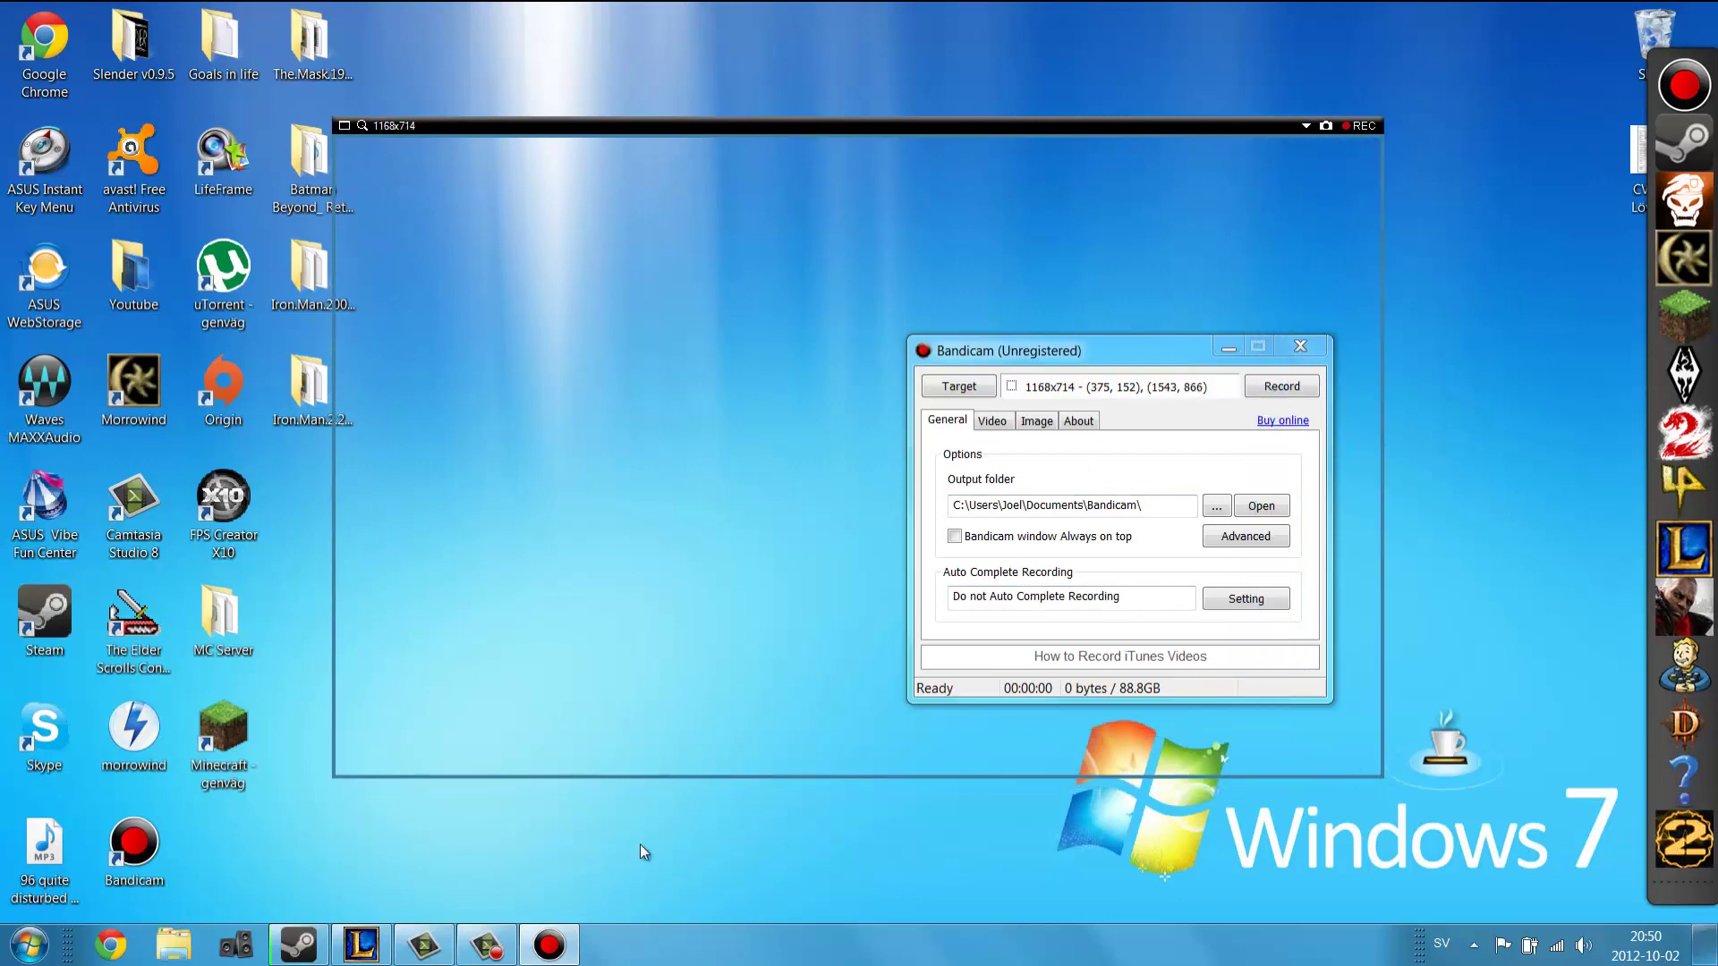
# - Fit the capture rectangle over the League of Legends client window, about 1270x731
pyautogui.click(362, 944)
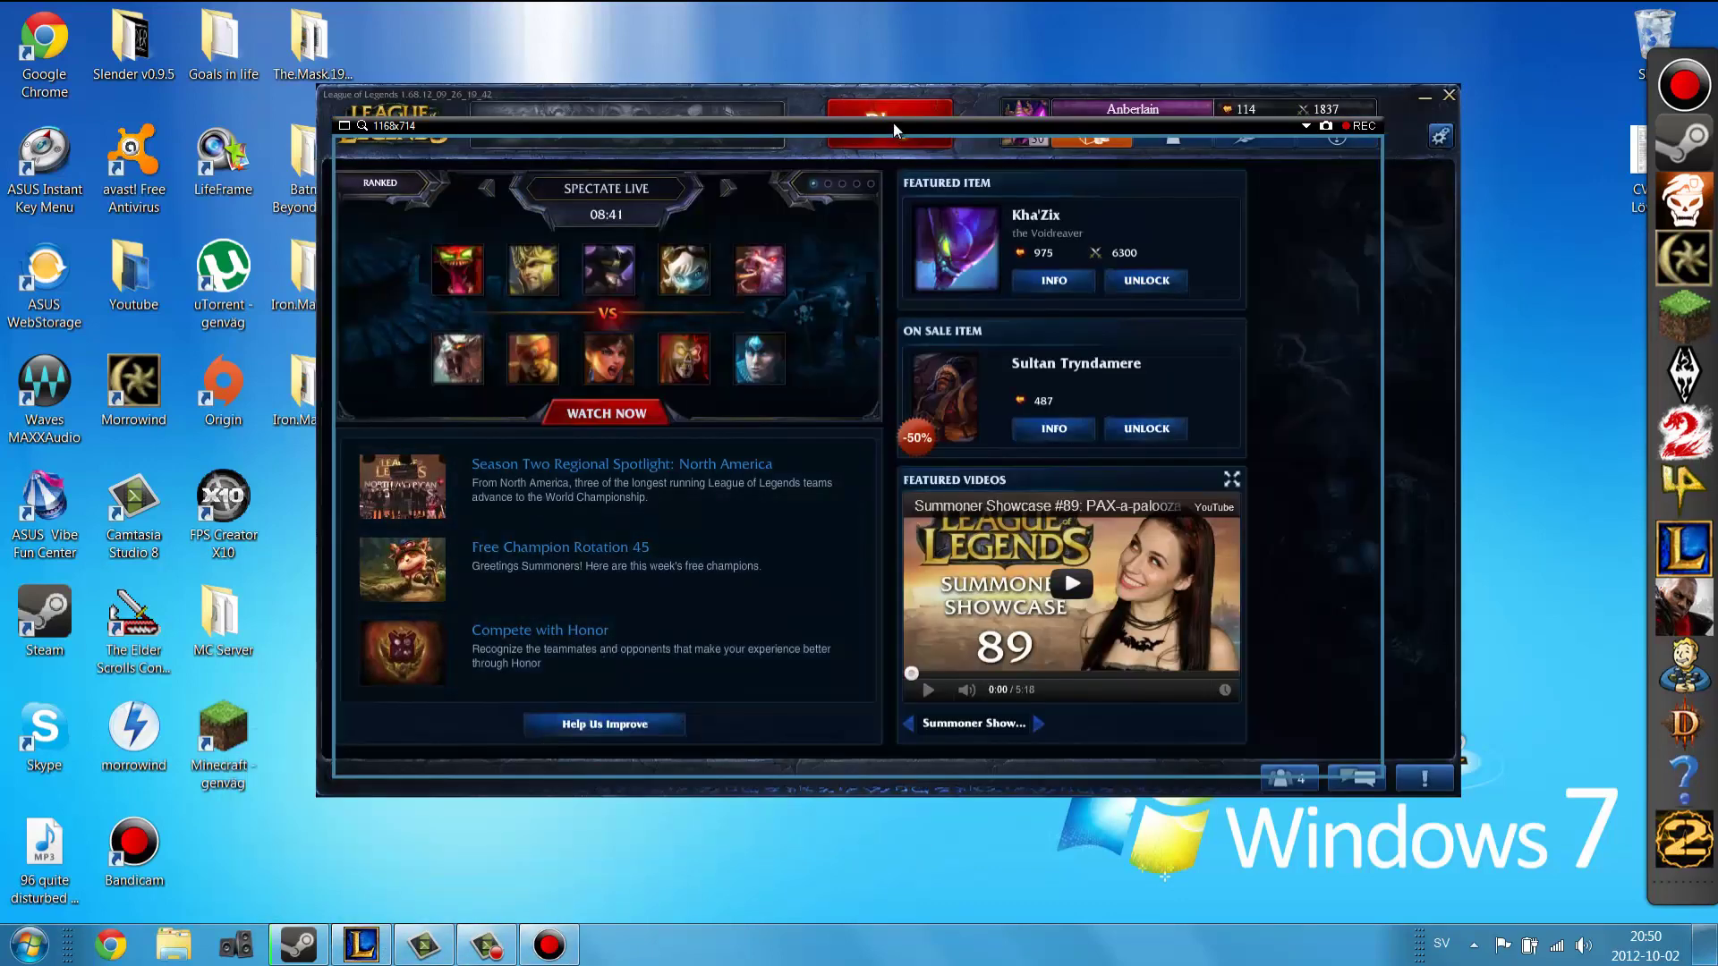
pyautogui.moveTo(894, 121)
pyautogui.mouseDown()
pyautogui.moveTo(872, 94)
pyautogui.moveTo(888, 122)
pyautogui.mouseUp()
pyautogui.moveTo(875, 238); pyautogui.dragTo(873, 245)
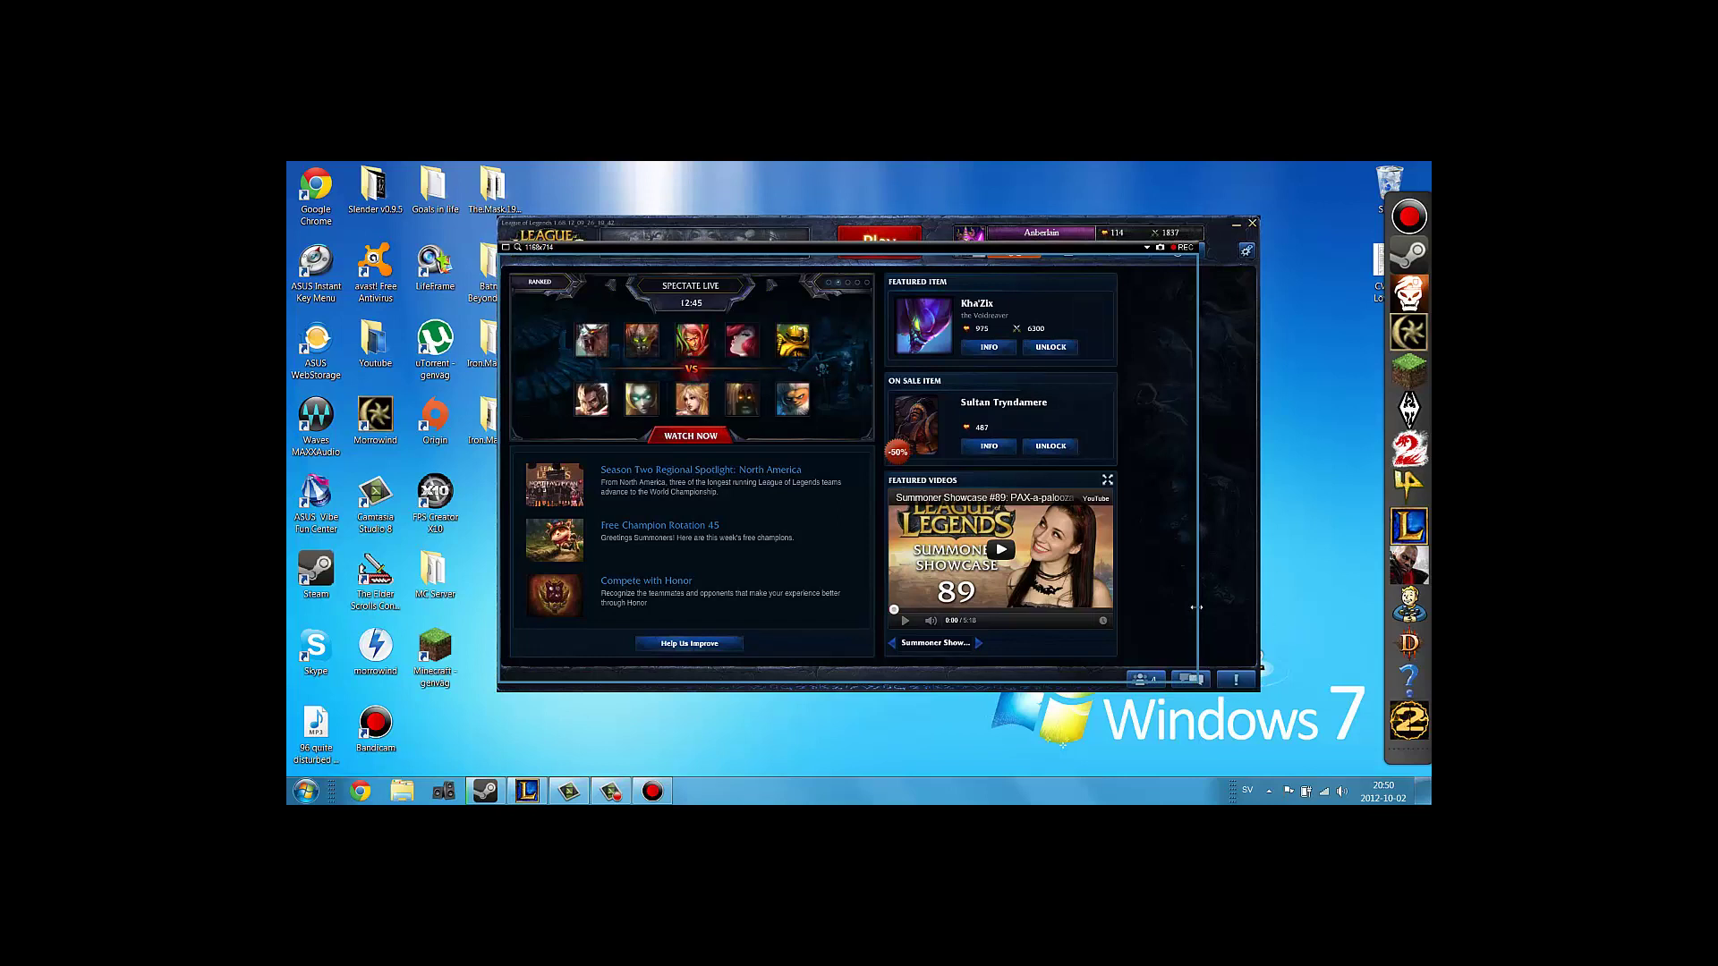
pyautogui.moveTo(1196, 608); pyautogui.dragTo(1262, 606)
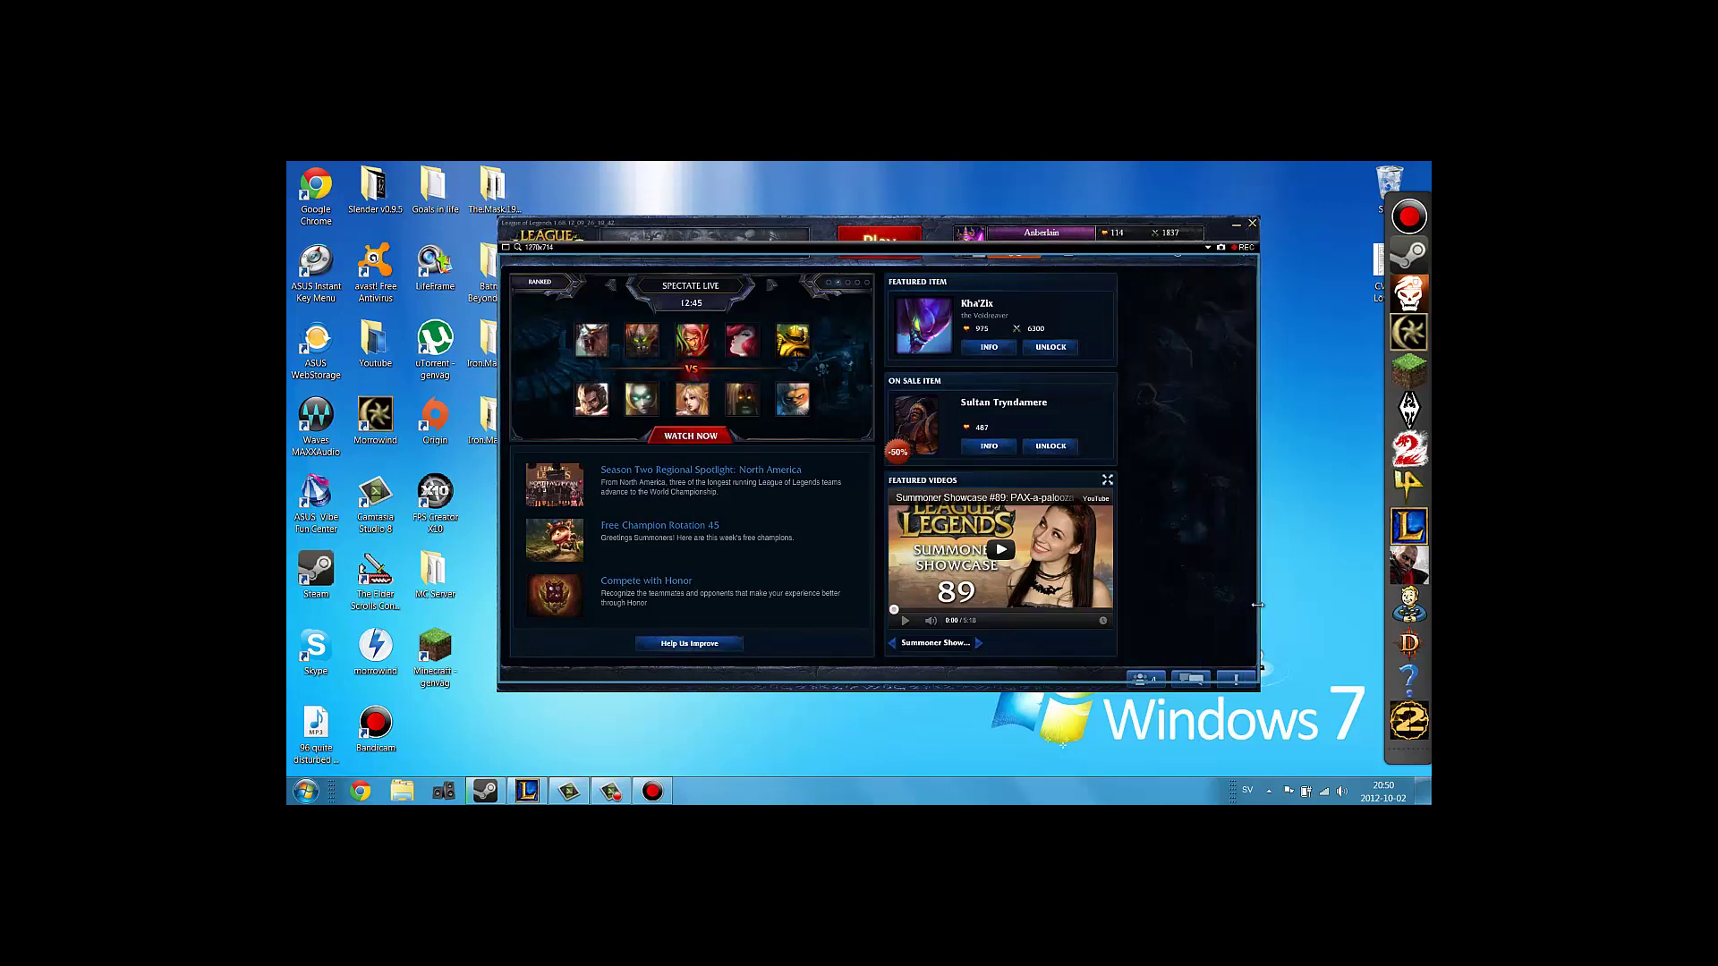
pyautogui.moveTo(905, 686); pyautogui.dragTo(898, 694)
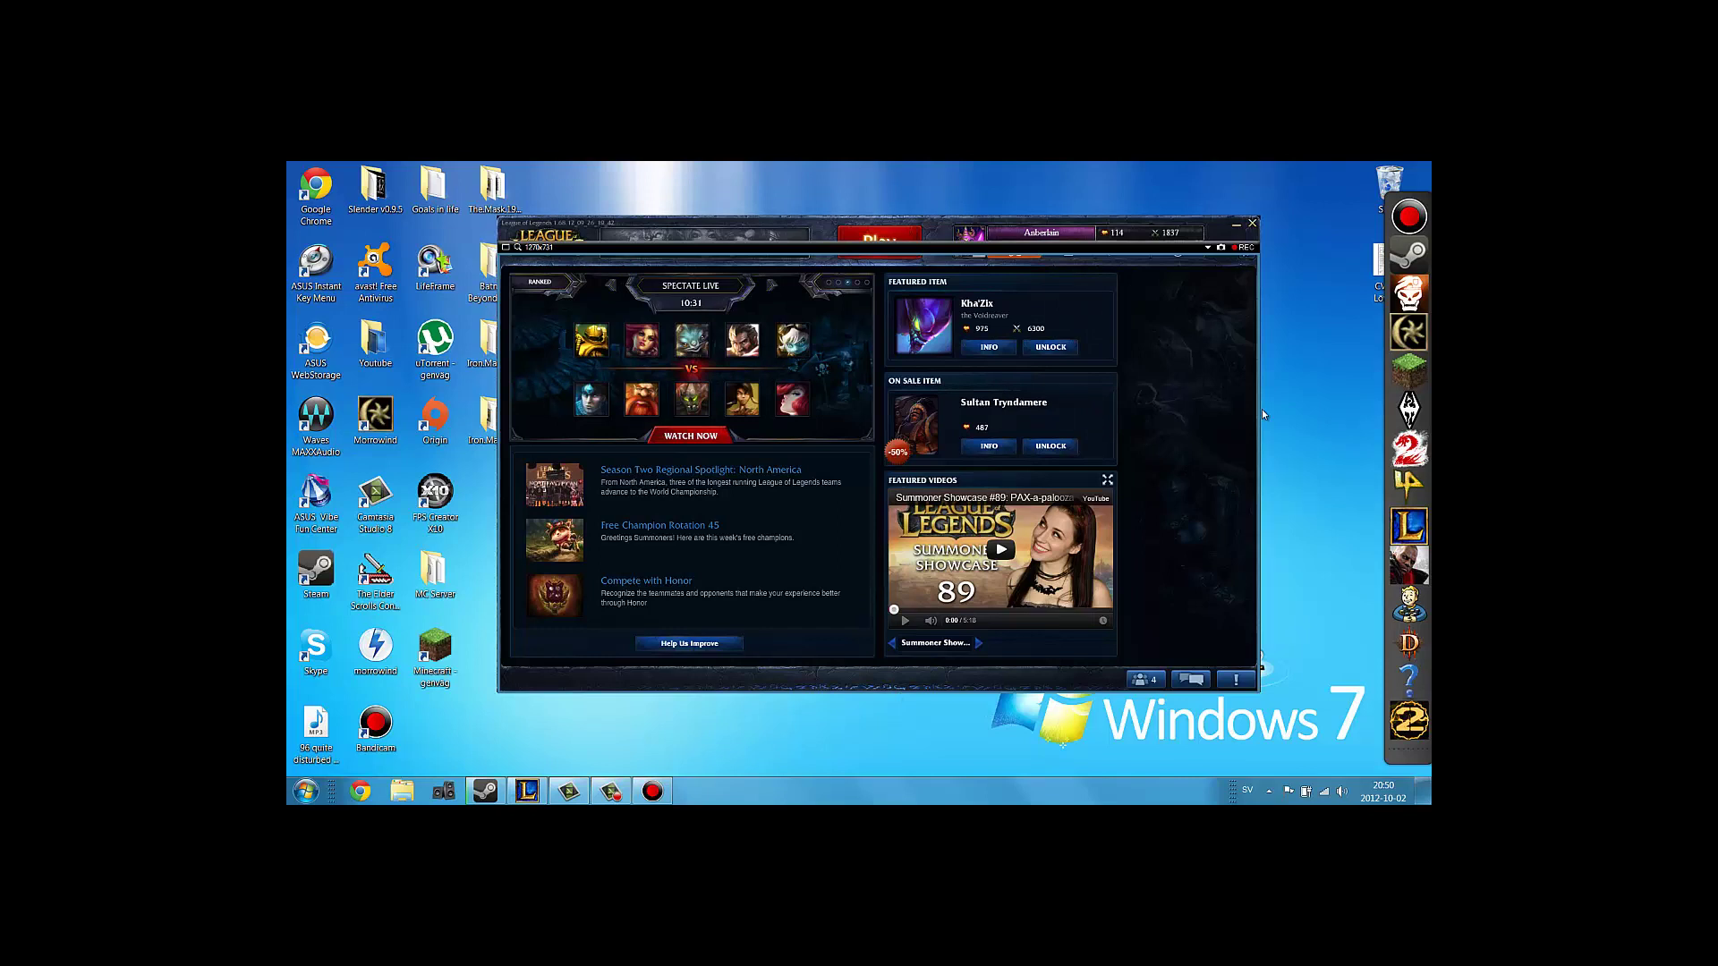
# - Capture a short clip of the League of Legends client region, using F12 to start and stop
pyautogui.press('F12')
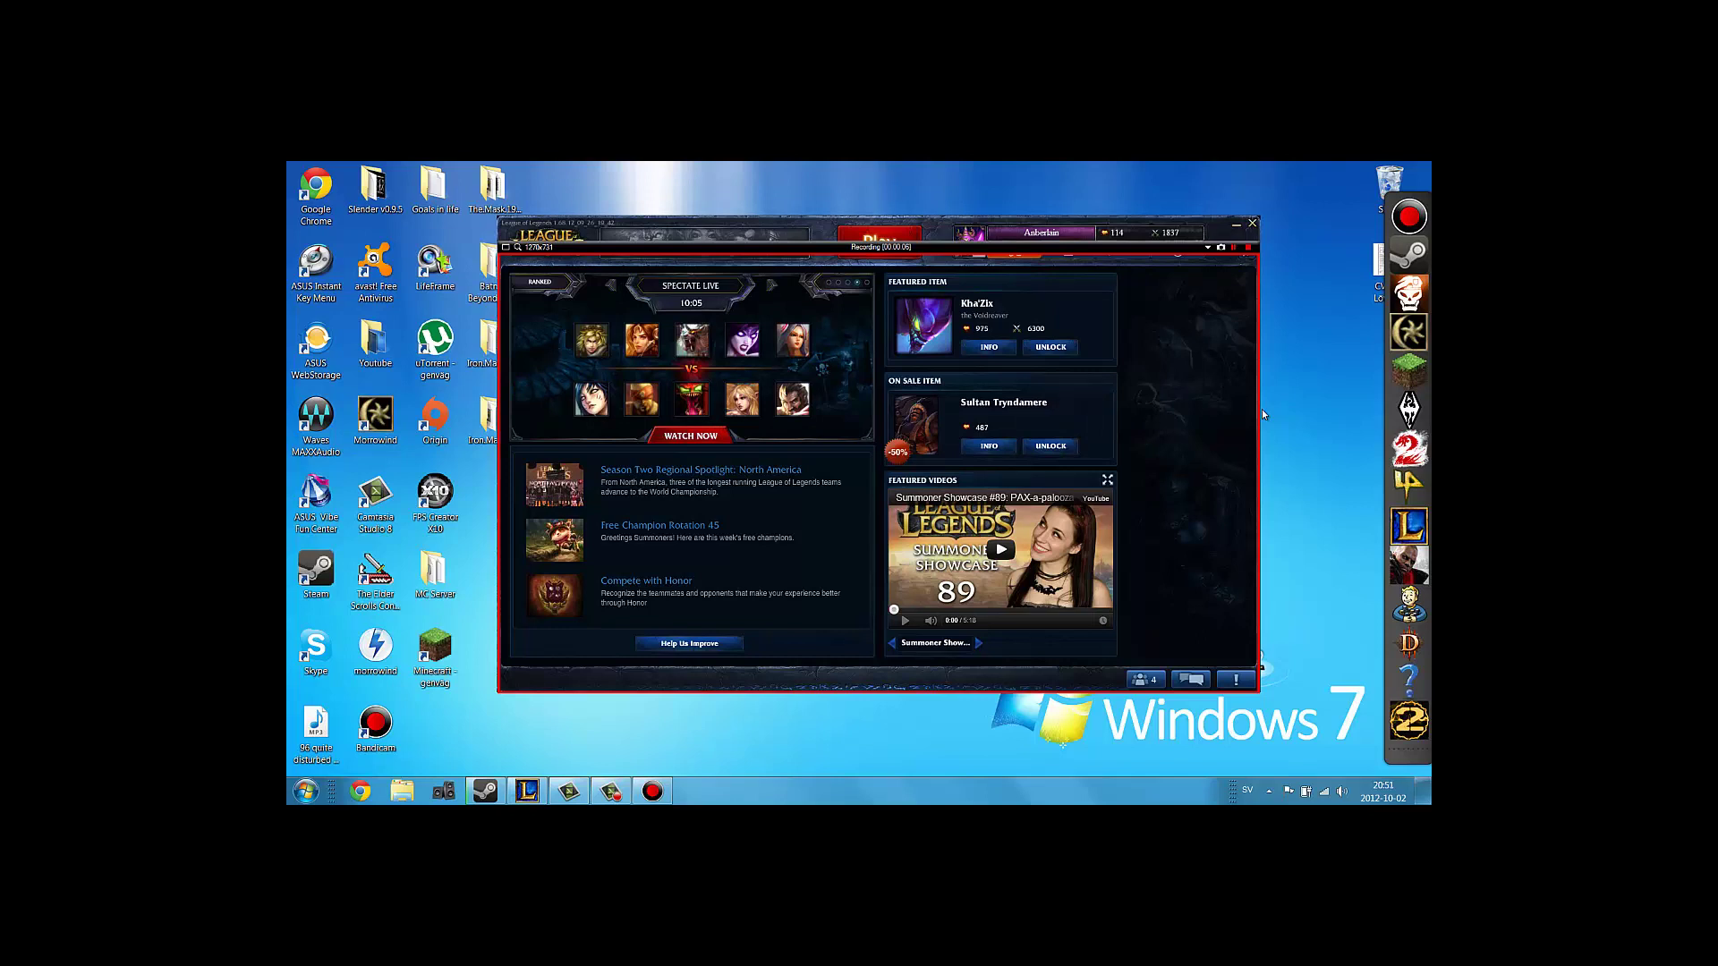
pyautogui.press('F12')
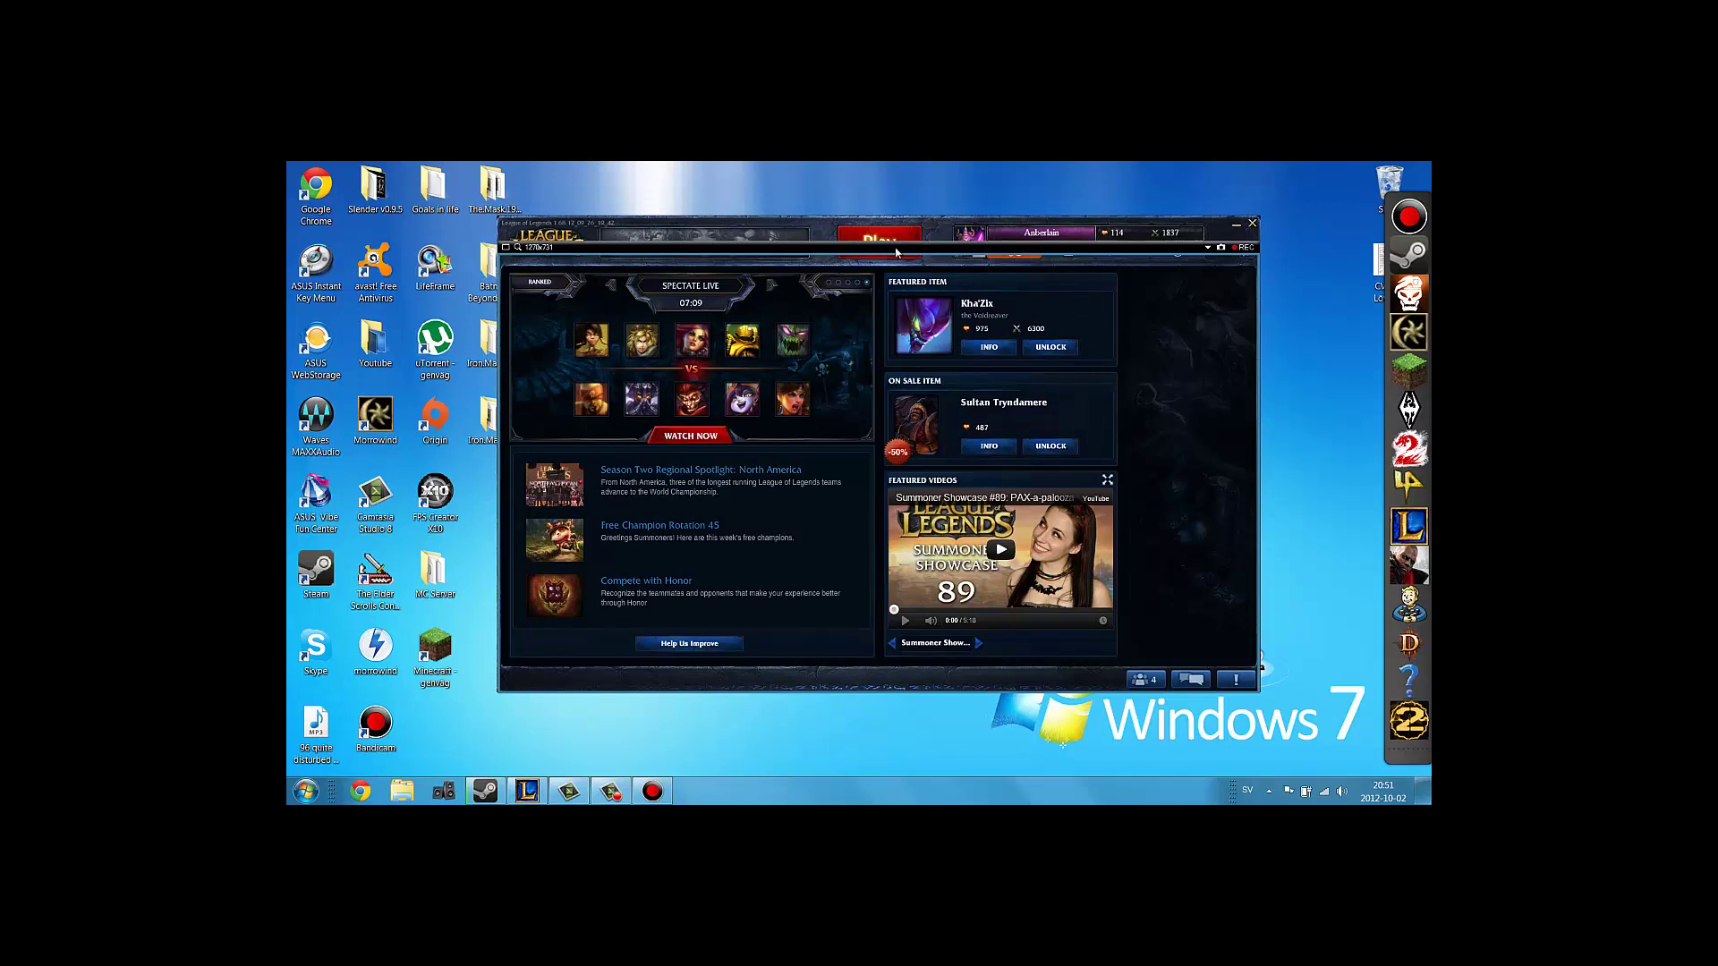
# - Adjust the capture frame, hide it with its frame-bar Hide option, and minimize the League of Legends client
pyautogui.moveTo(896, 253); pyautogui.dragTo(904, 252)
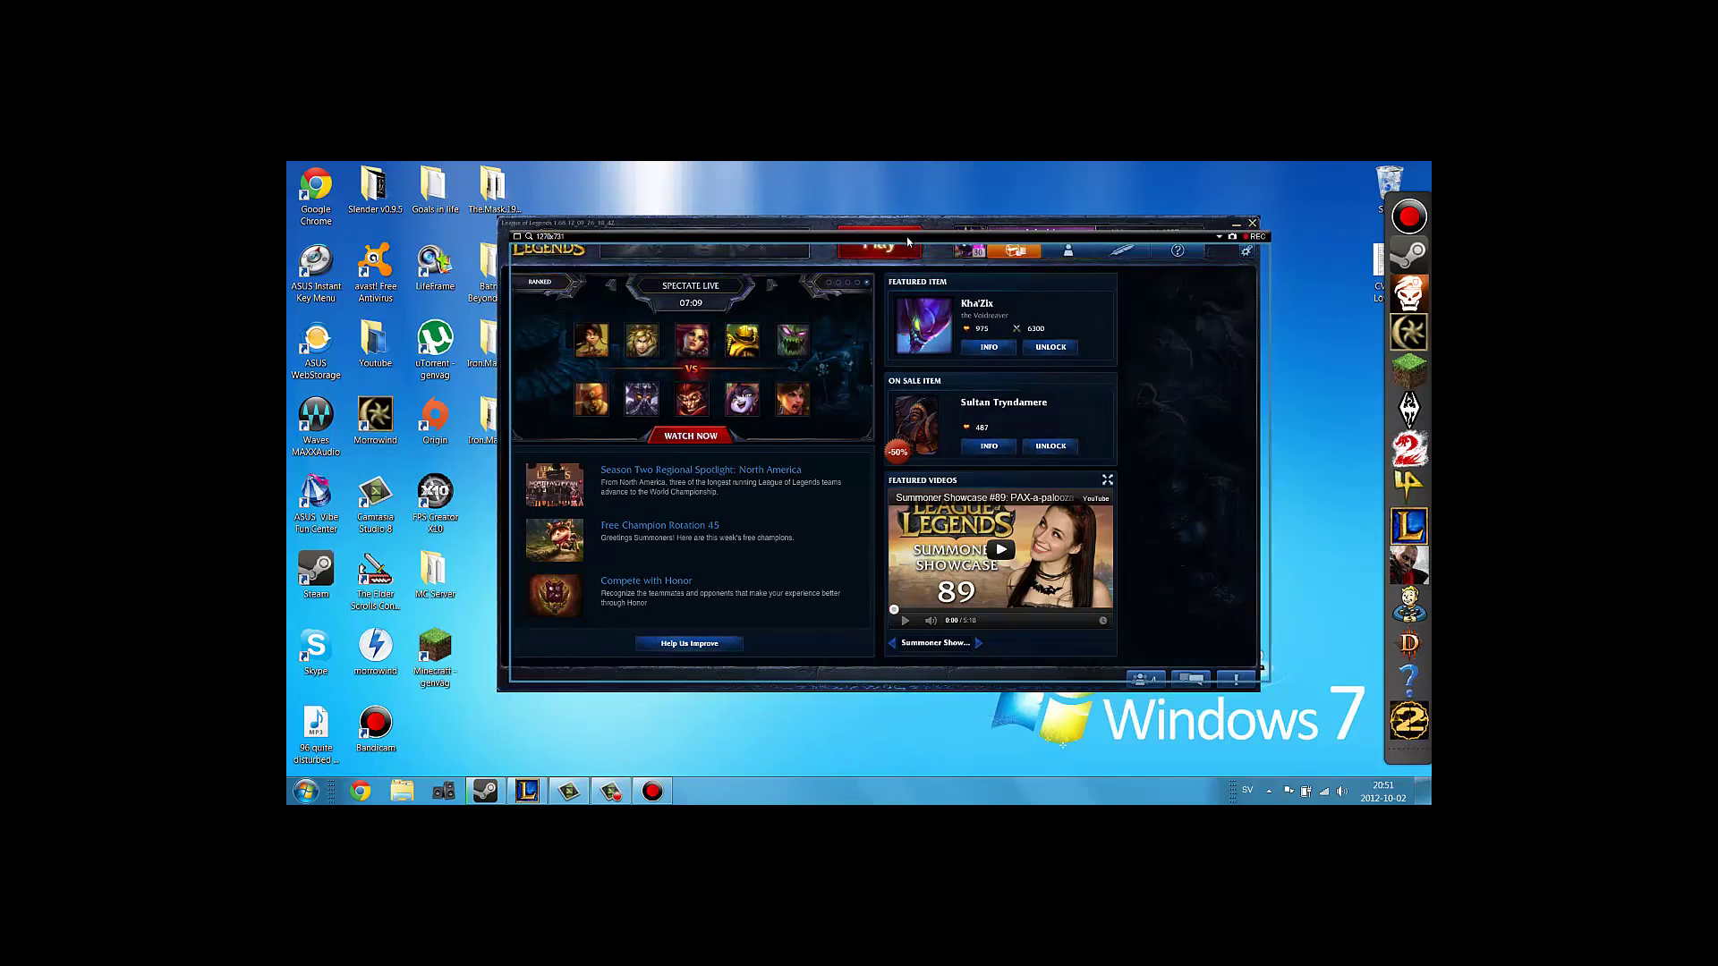
pyautogui.moveTo(908, 240); pyautogui.dragTo(851, 235)
pyautogui.moveTo(1056, 249); pyautogui.dragTo(1093, 273)
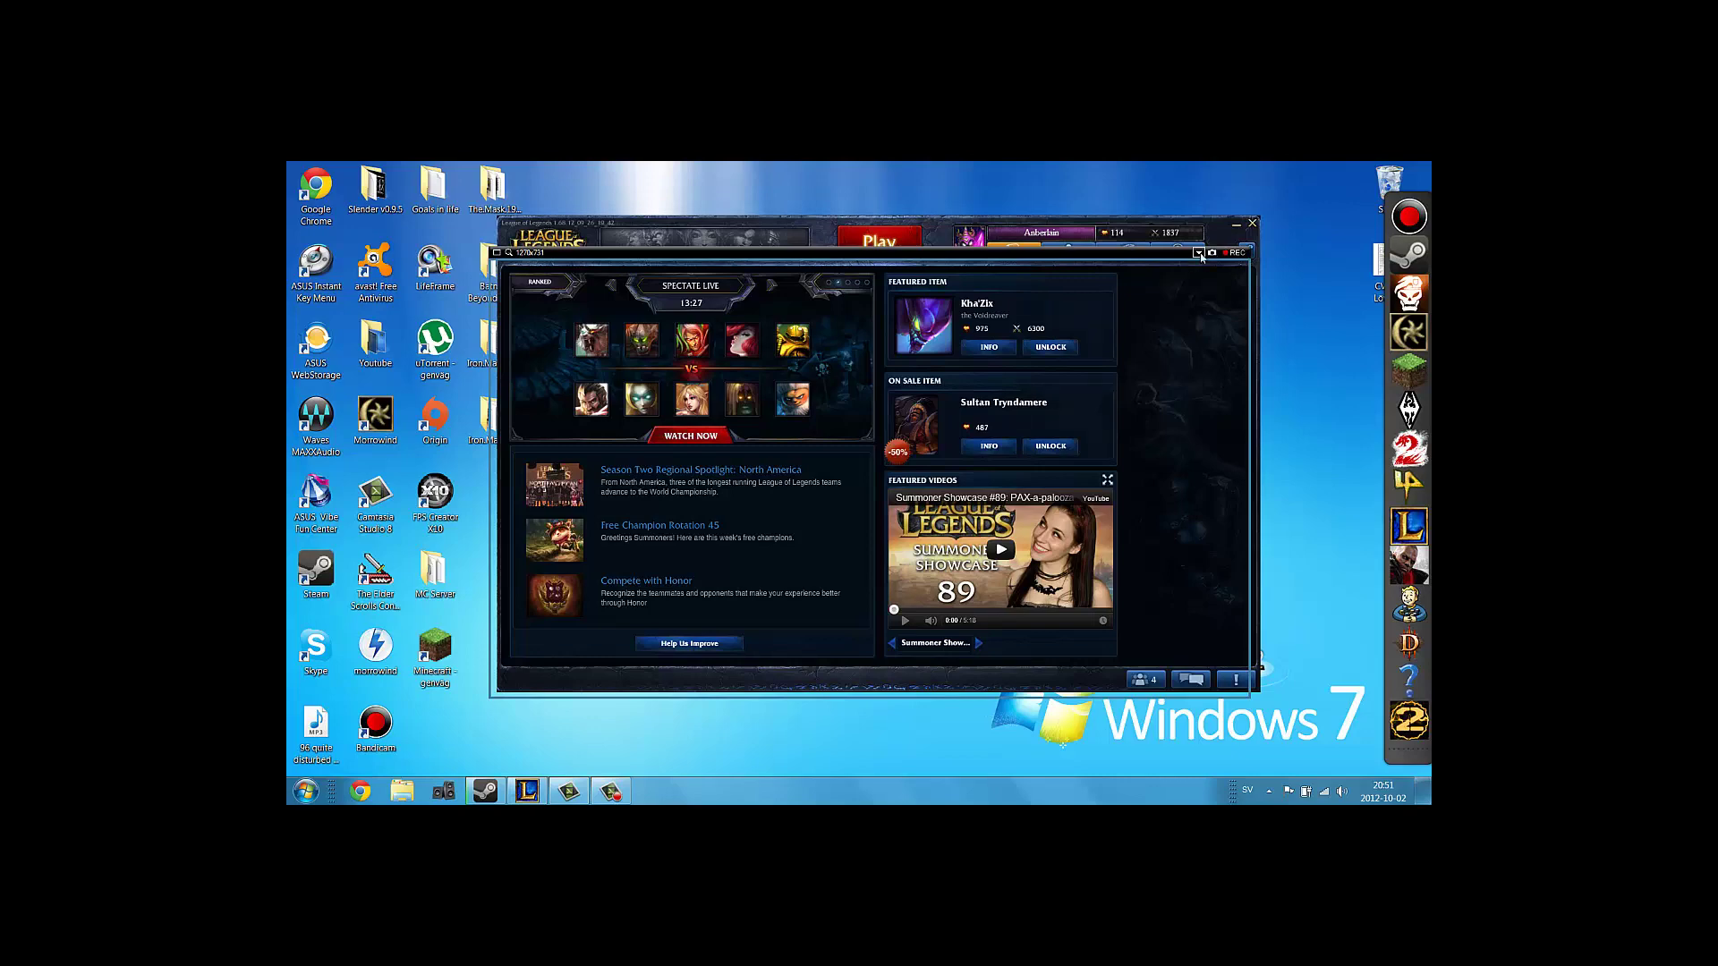
pyautogui.click(1199, 254)
pyautogui.click(1239, 267)
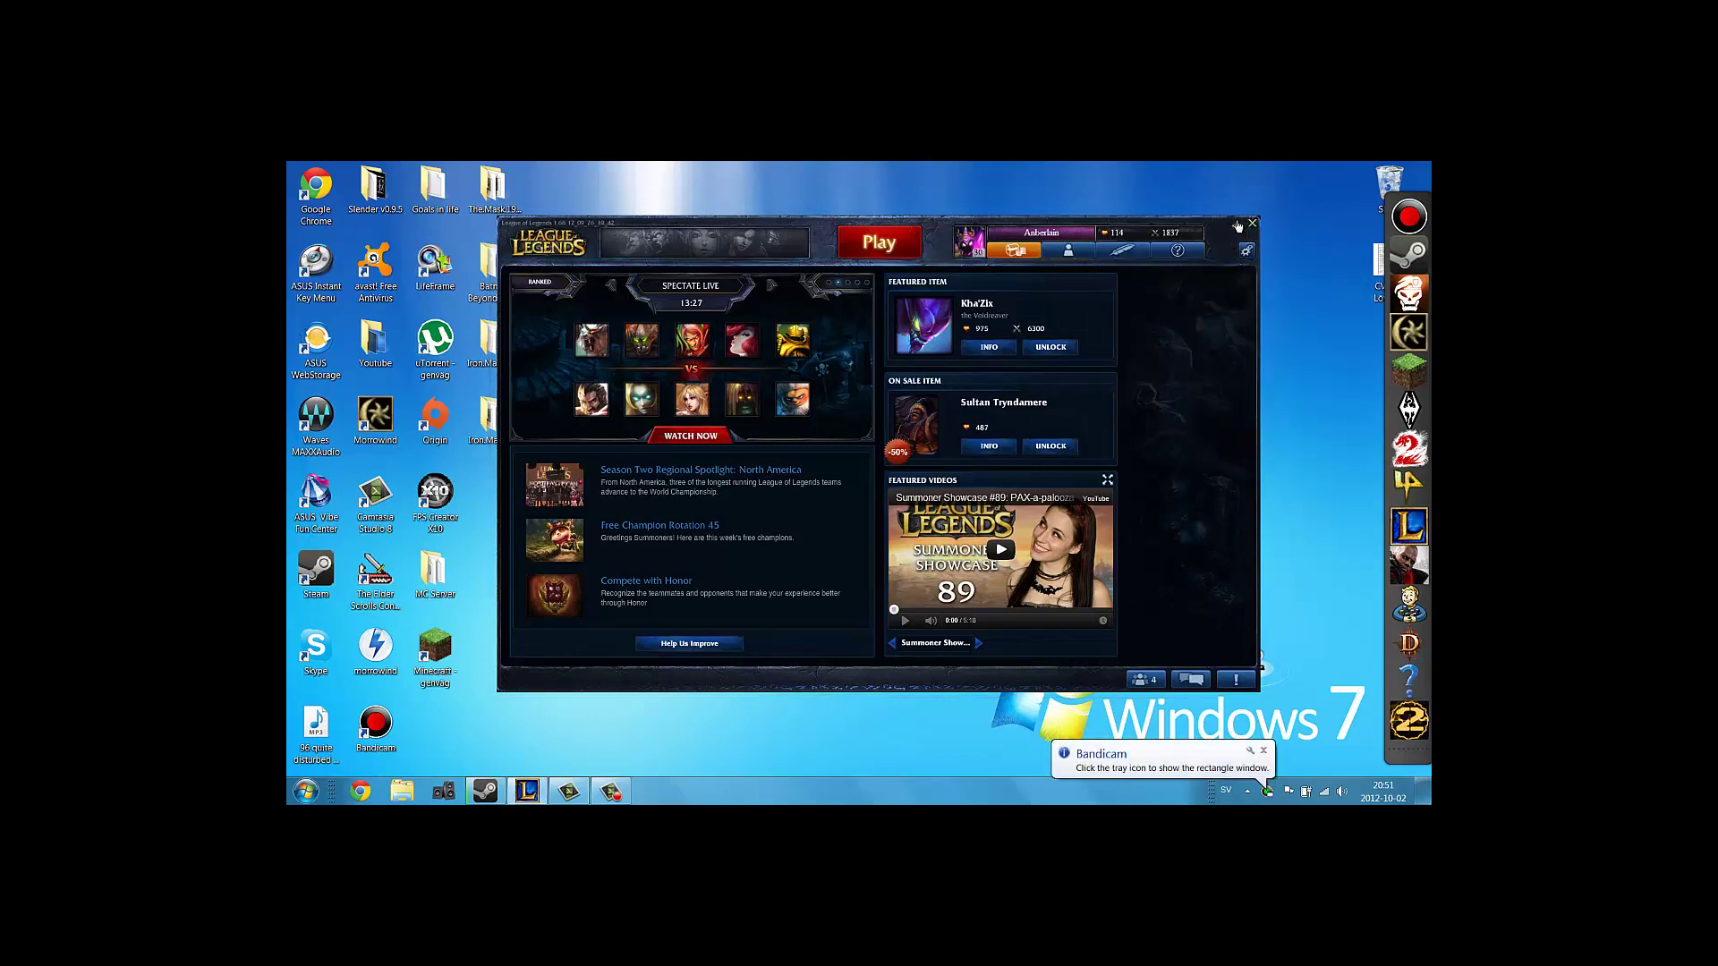
pyautogui.click(1238, 225)
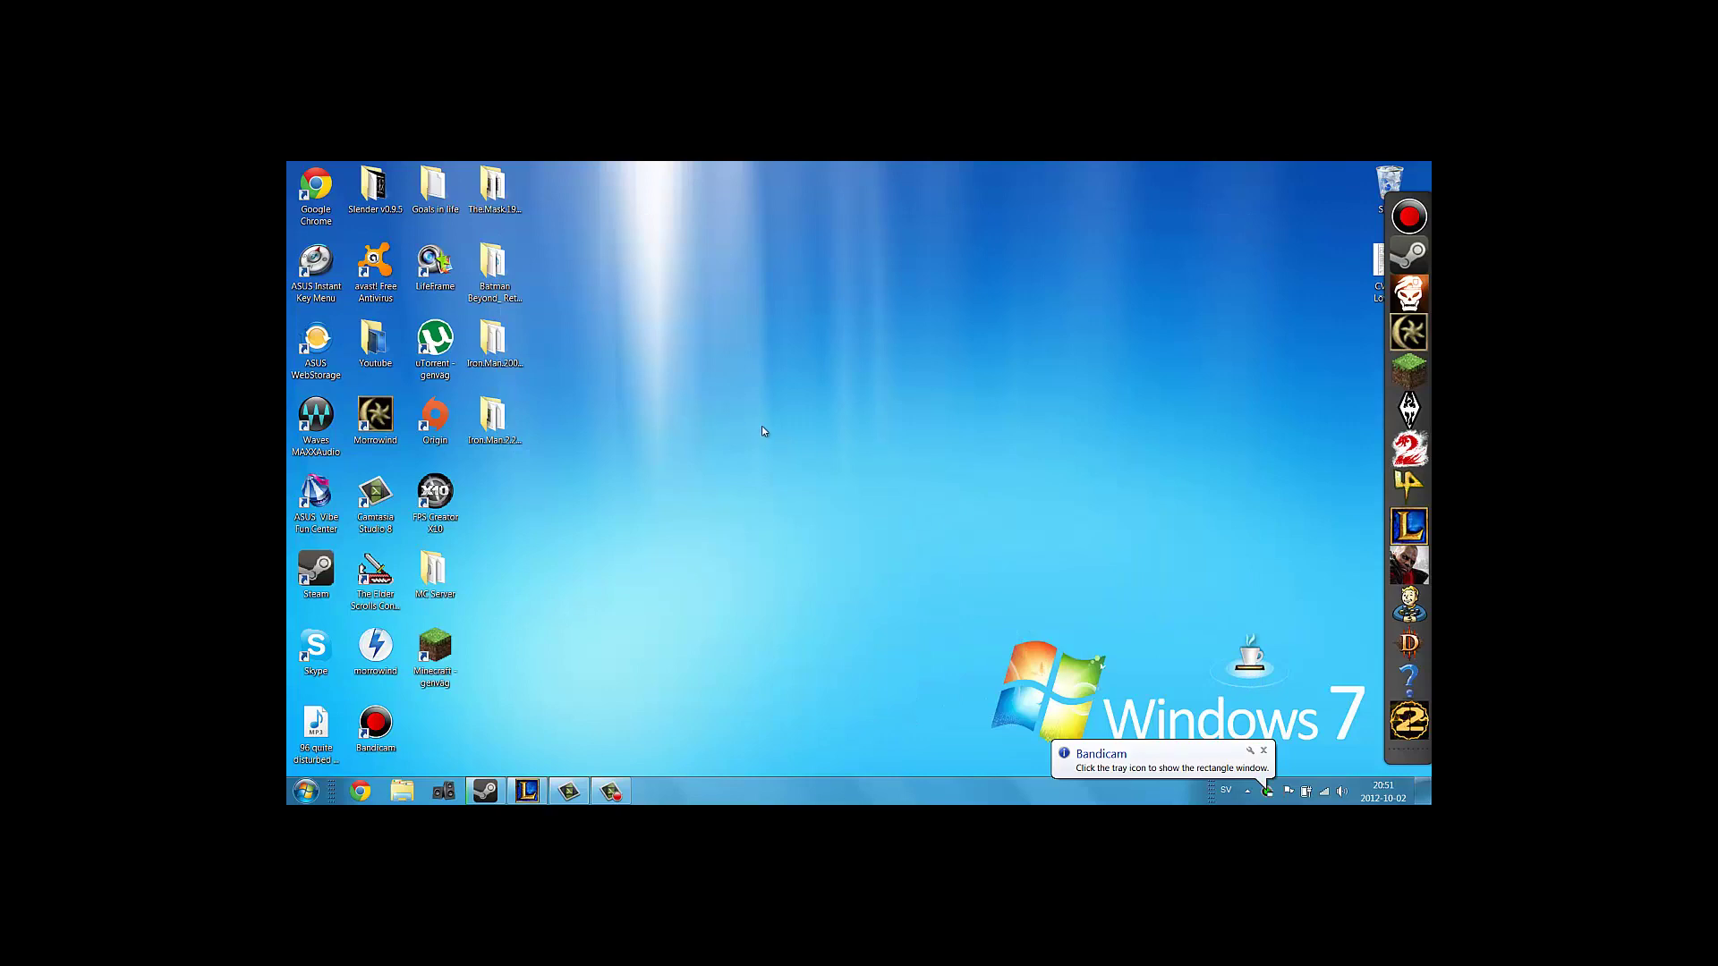